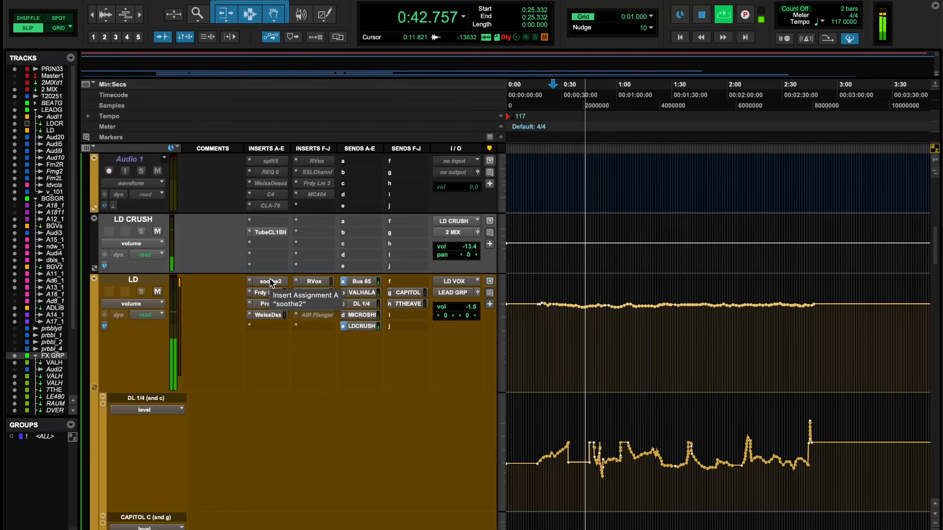
# Step: Stop playback and inspect the Master Plan and Weiss CompressorLimiter inserts on the TRTB_T_20251 beat track
pyautogui.press('space')
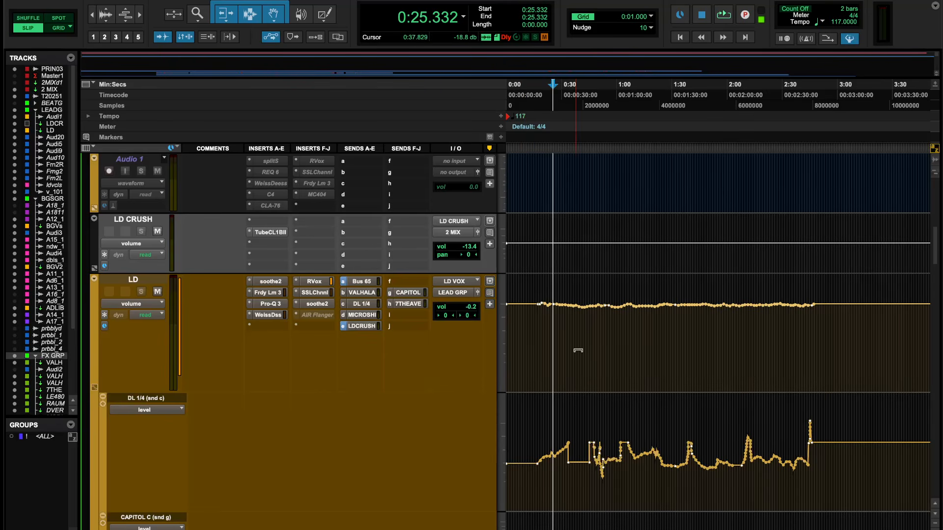
pyautogui.scroll(15, 578, 351)
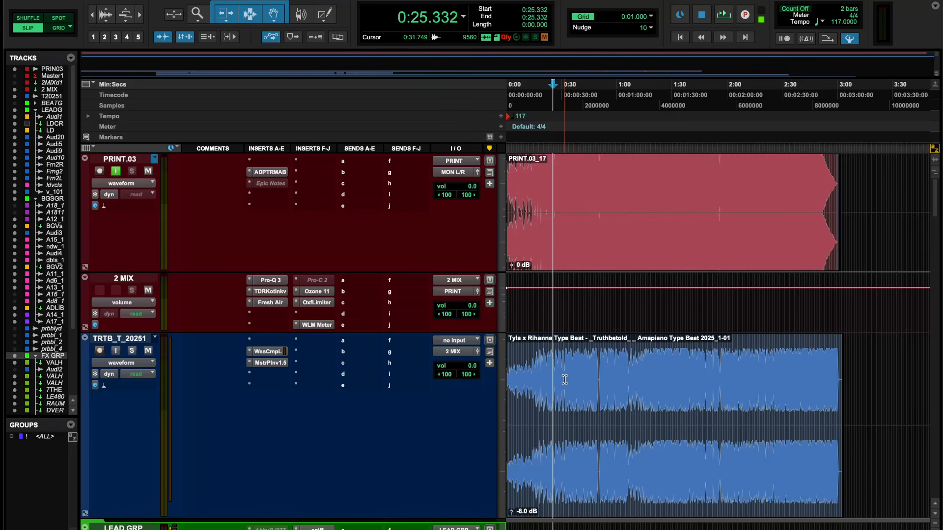
pyautogui.scroll(8, 565, 381)
pyautogui.scroll(-10, 564, 380)
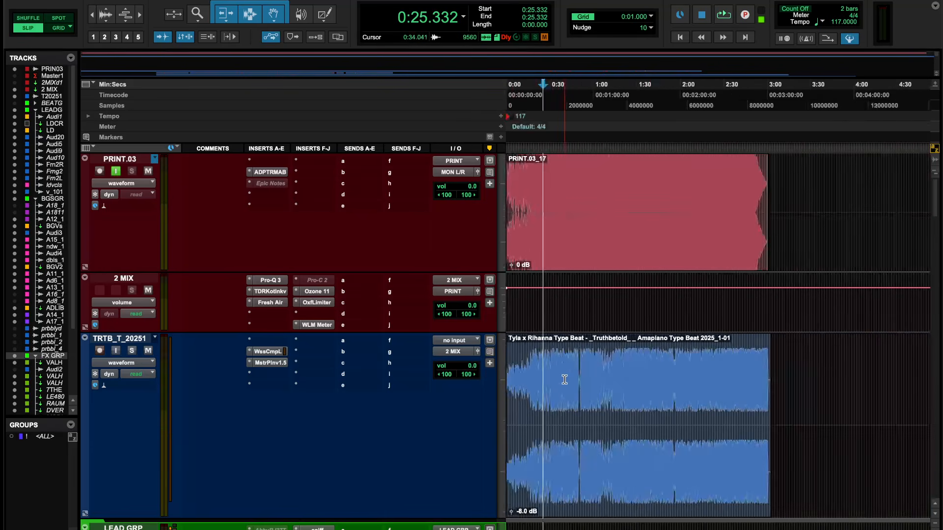
pyautogui.click(271, 364)
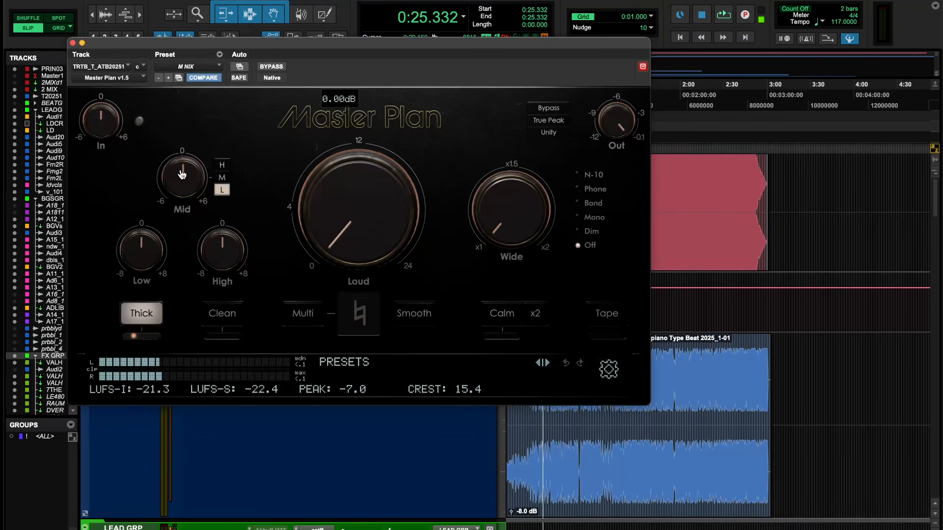
pyautogui.click(73, 43)
pyautogui.click(266, 349)
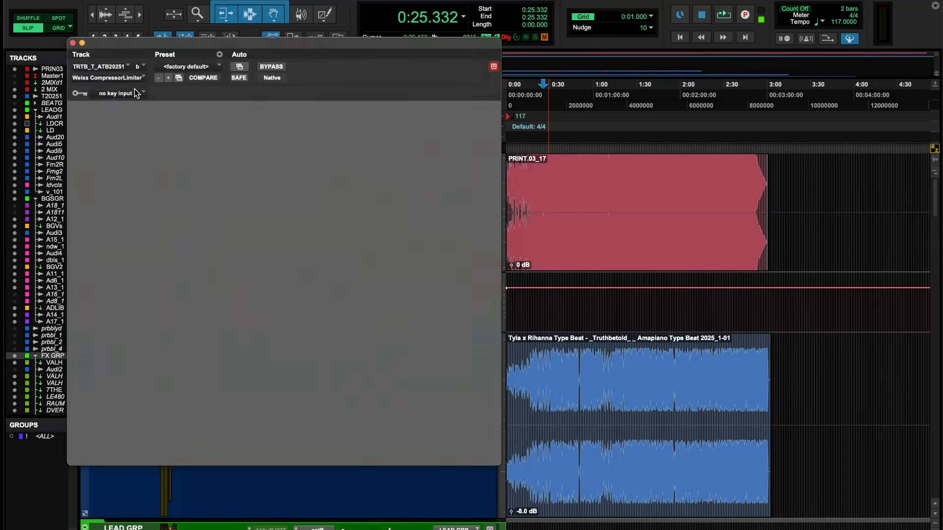
pyautogui.click(73, 42)
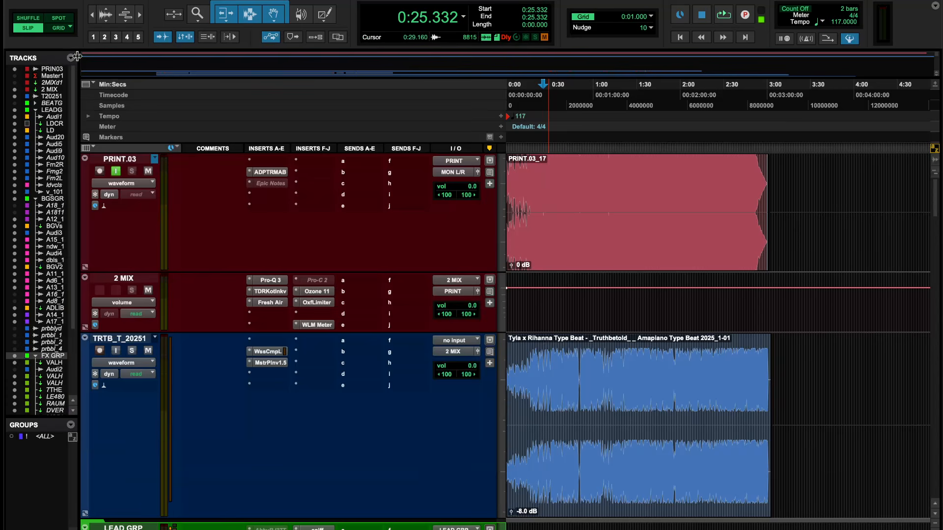
# Step: Reopen the beat track's Master Plan plugin and check its Thick mix amount
pyautogui.click(270, 363)
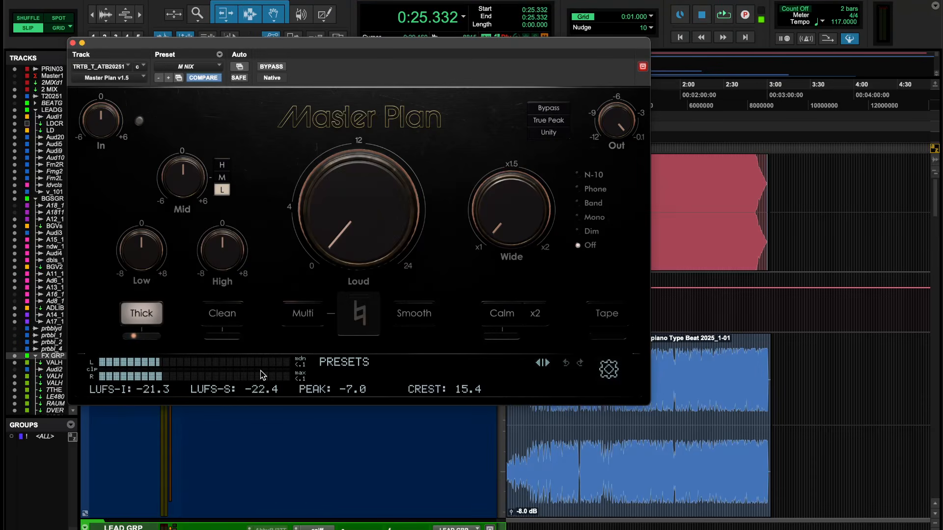
pyautogui.scroll(3, 574, 511)
pyautogui.scroll(-4, 574, 511)
pyautogui.hscroll(-3, 574, 511)
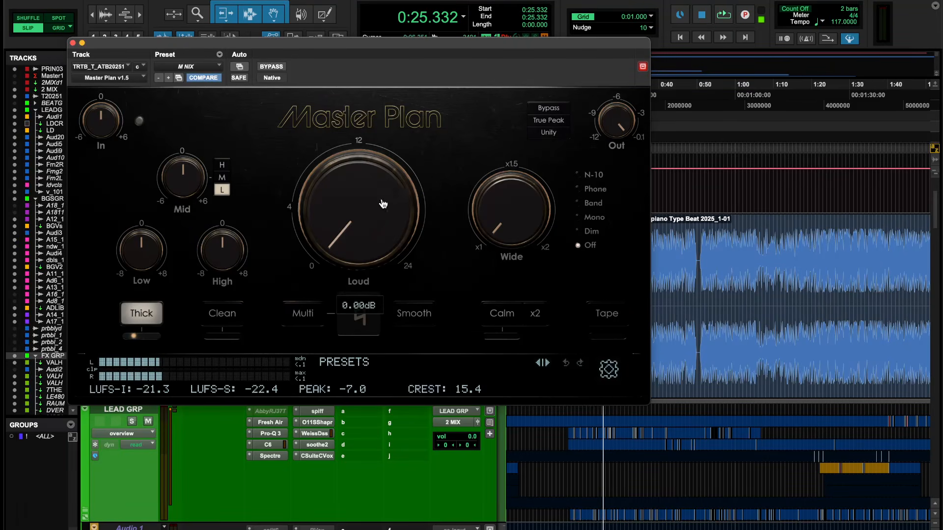
pyautogui.moveTo(135, 339)
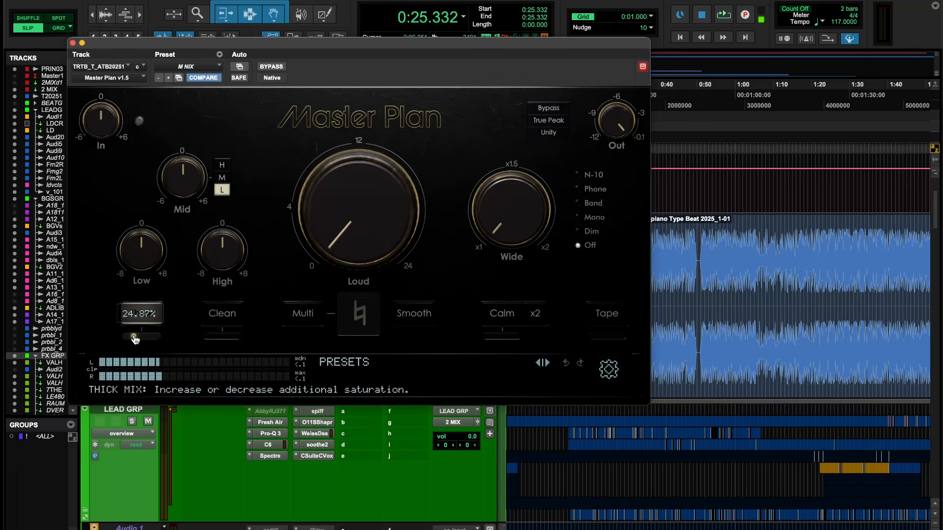
# Step: Start playback, close Master Plan, and solo the TRTB_T_20251 beat track to audition it alone
pyautogui.press('space')
pyautogui.click(73, 43)
pyautogui.click(132, 232)
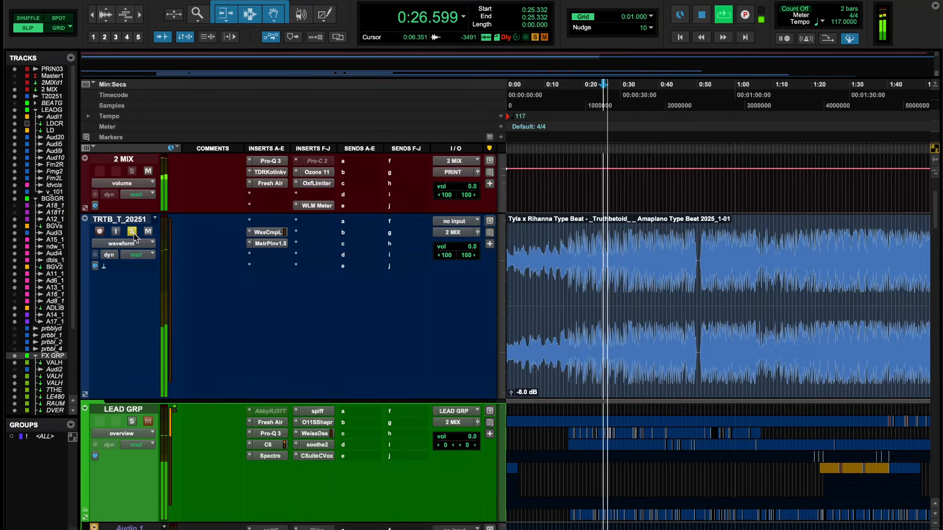
pyautogui.scroll(2, 134, 238)
pyautogui.scroll(-4, 133, 238)
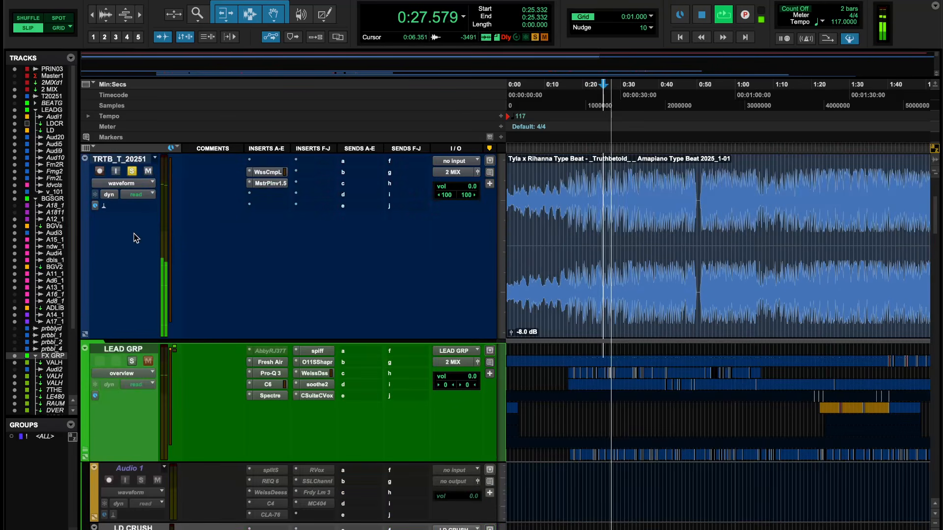
# Step: Compare the beat with and without Master Plan by bypassing and re-enabling the plugin during playback, then close it
pyautogui.click(266, 183)
pyautogui.click(269, 66)
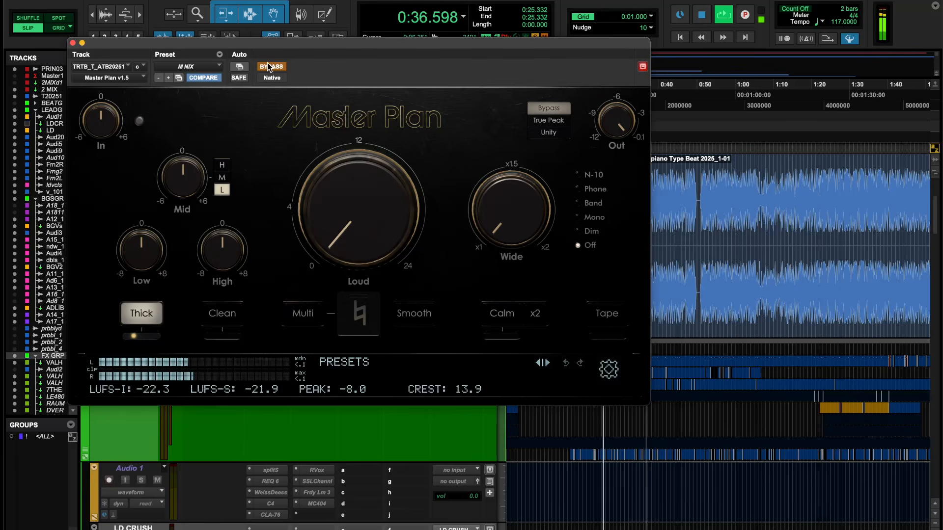
pyautogui.click(269, 67)
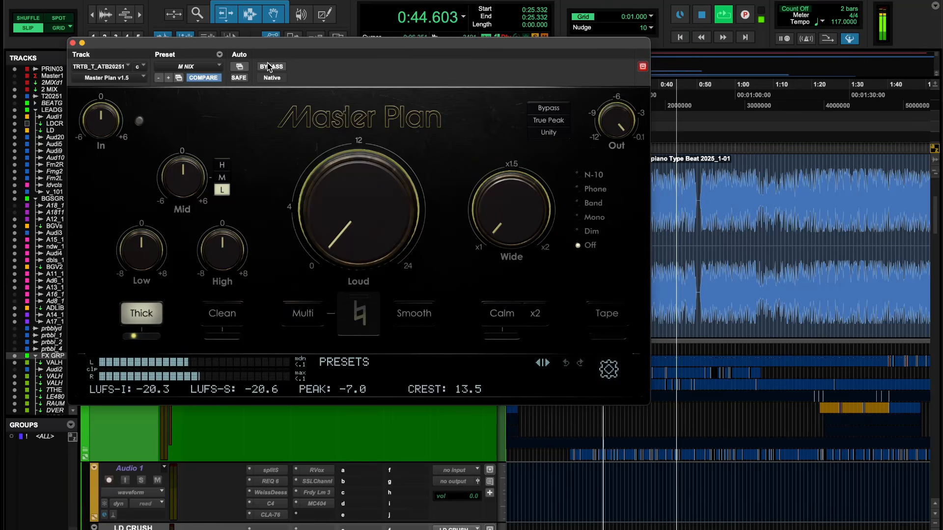
pyautogui.click(269, 66)
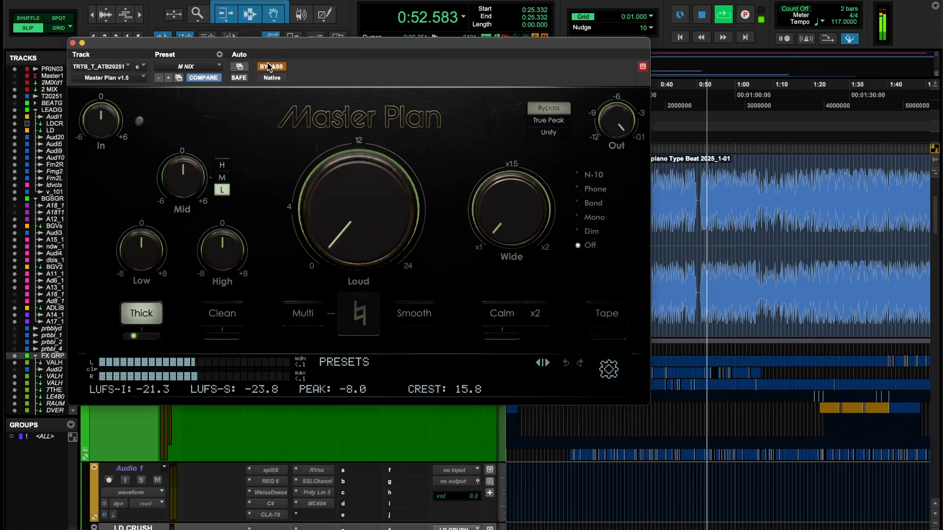
pyautogui.click(269, 67)
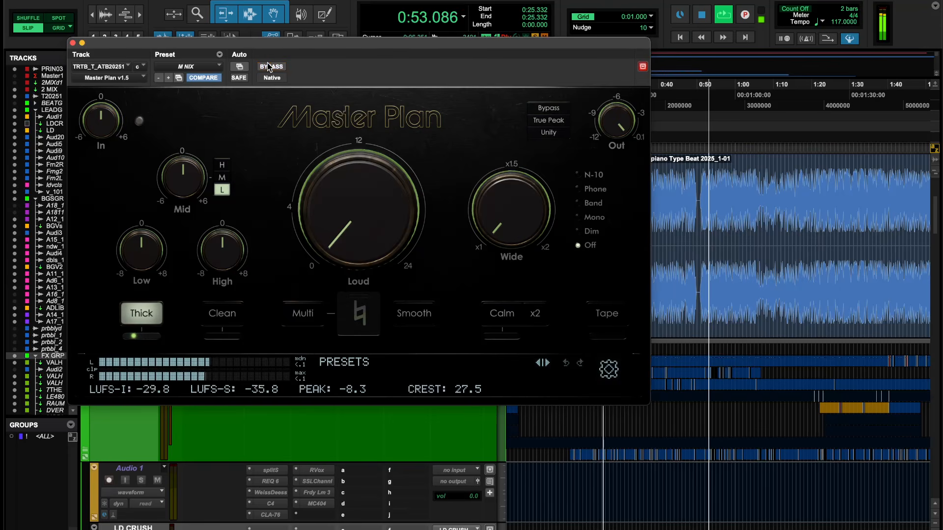
pyautogui.click(73, 43)
# Step: Stop playback and take the TRTB_T_20251 beat track out of solo
pyautogui.press('space')
pyautogui.scroll(-8, 244, 400)
pyautogui.scroll(11, 244, 400)
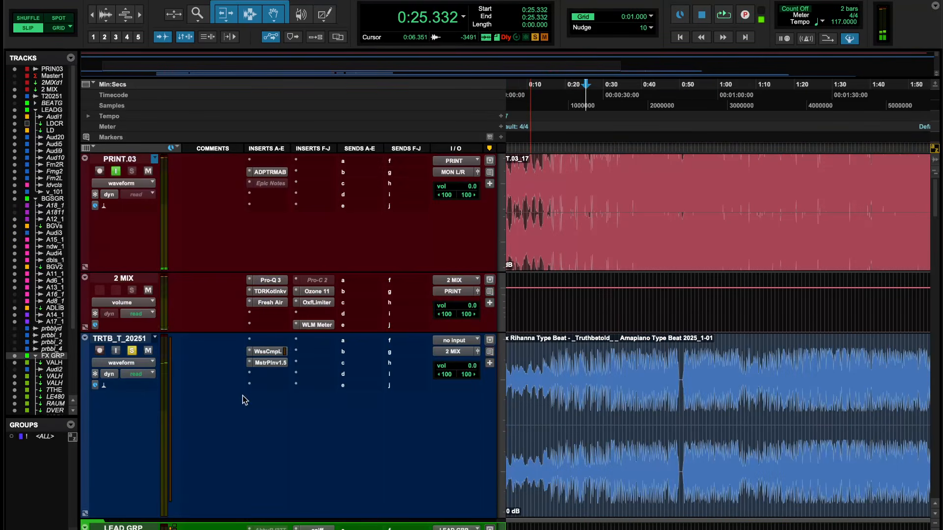
pyautogui.click(131, 350)
# Step: Examine the session's routing through the lead vocal, background vocal and FX group tracks, back up to the beat track
pyautogui.scroll(-8, 369, 468)
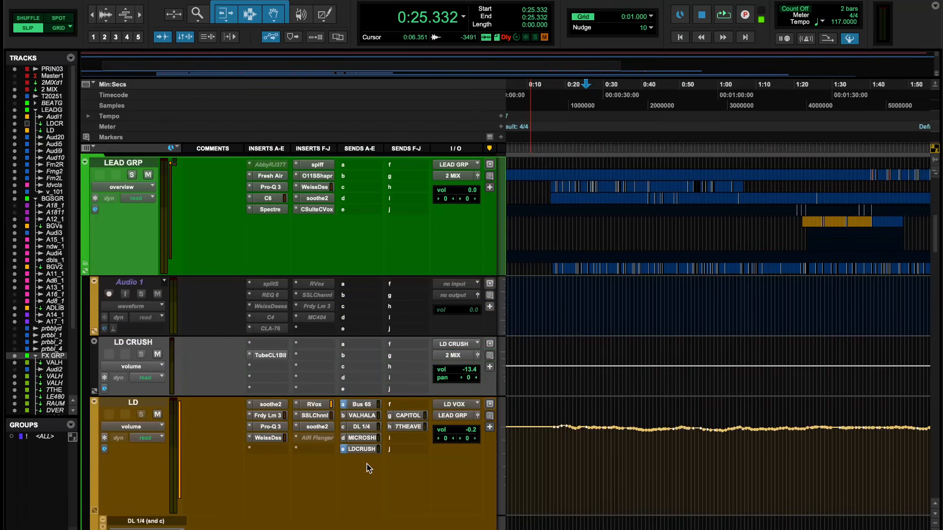
pyautogui.scroll(8, 369, 467)
pyautogui.scroll(-3, 484, 429)
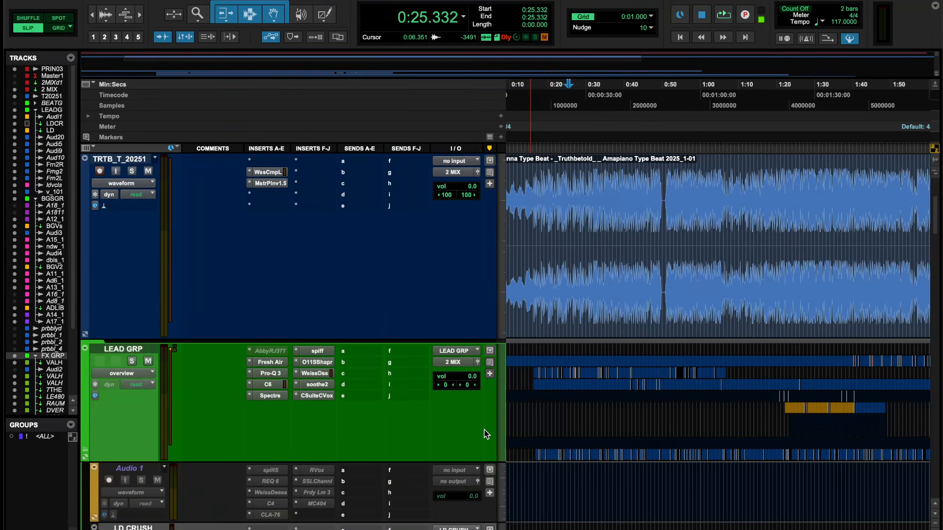
pyautogui.scroll(-15, 383, 302)
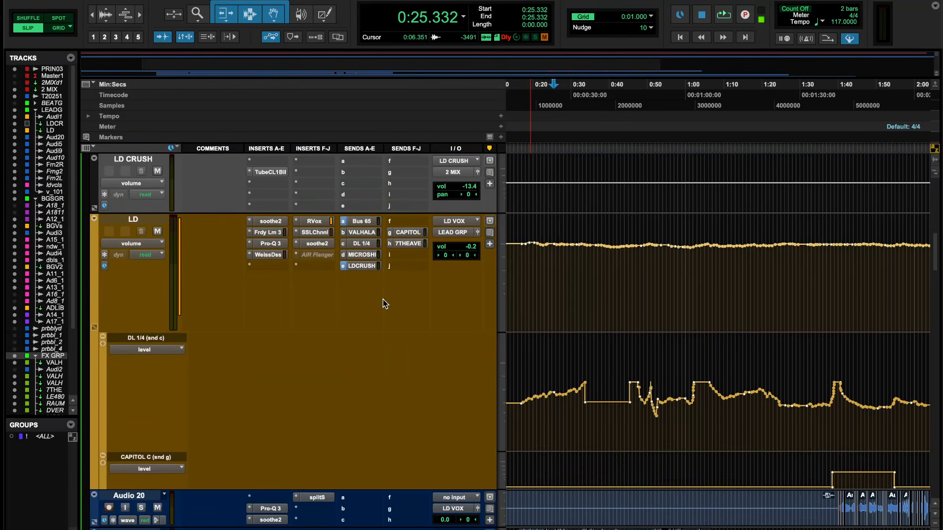
pyautogui.scroll(-15, 570, 328)
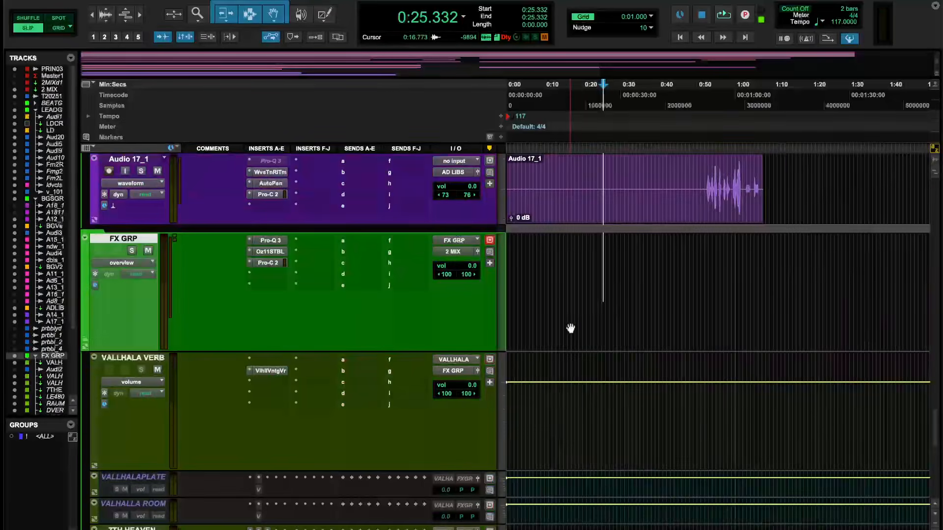
pyautogui.scroll(15, 570, 325)
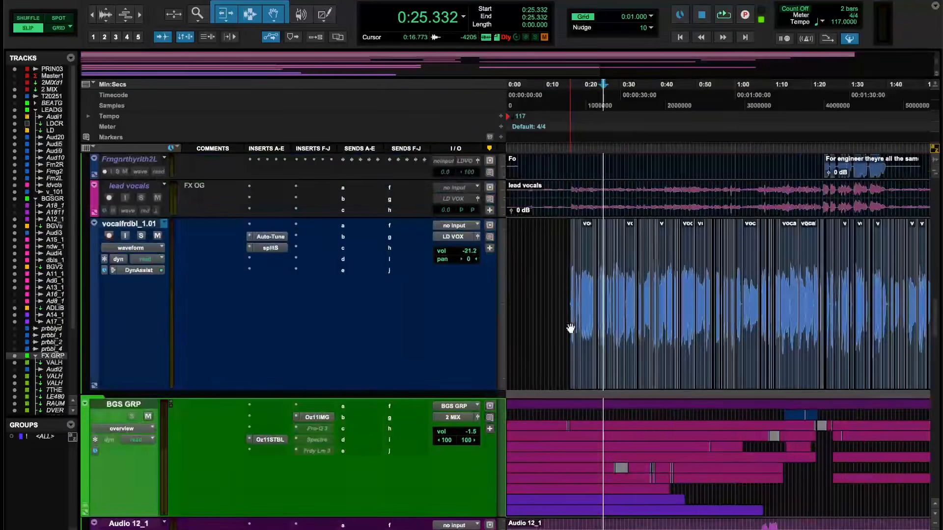
pyautogui.scroll(5, 570, 326)
pyautogui.keyDown('alt'); pyautogui.scroll(-5, 570, 325); pyautogui.keyUp('alt')
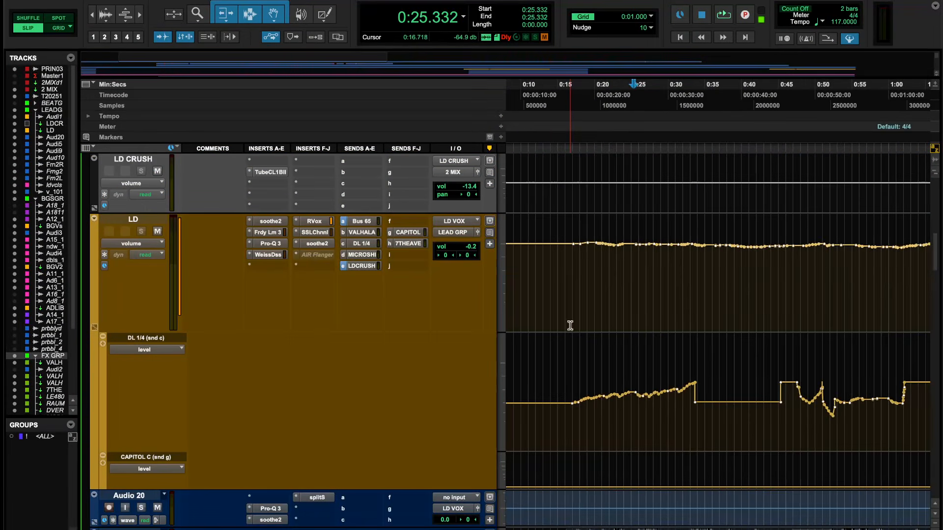
pyautogui.scroll(-4, 571, 323)
pyautogui.scroll(10, 571, 323)
pyautogui.keyDown('alt'); pyautogui.scroll(-1, 571, 323); pyautogui.keyUp('alt')
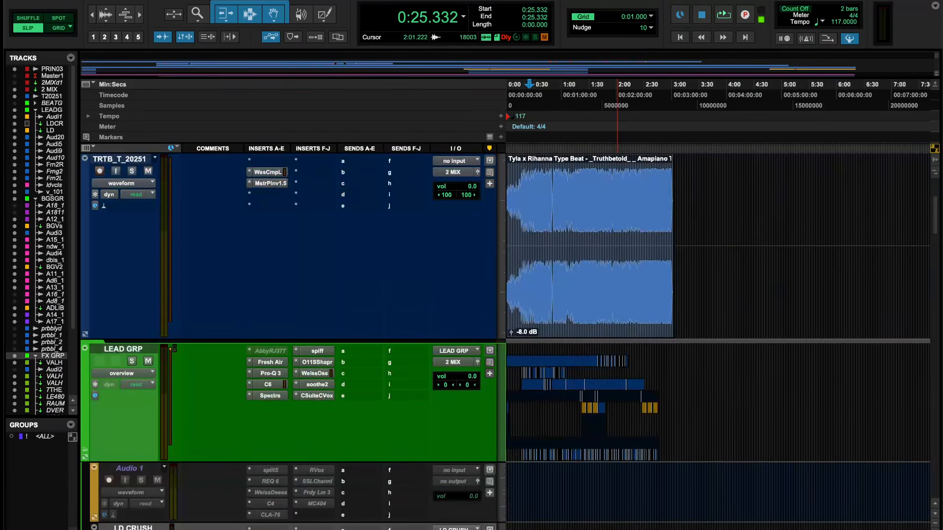
# Step: Switch the grid's time scale to Bars|Beats
pyautogui.click(602, 19)
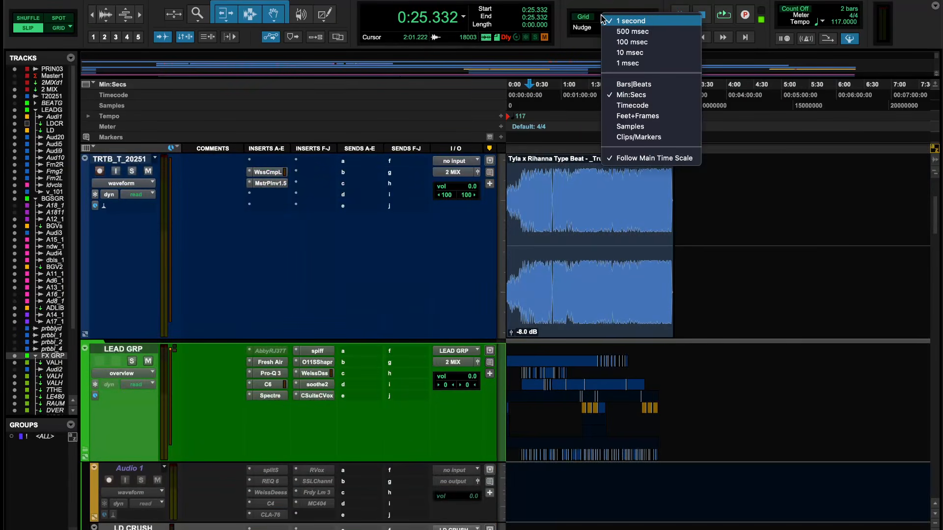
pyautogui.click(620, 84)
pyautogui.click(585, 19)
# Step: Open the LD track's DL 1/4 send and audition its level automation, continuing playback from about 0:54 before stopping
pyautogui.keyDown('alt'); pyautogui.scroll(3, 642, 358); pyautogui.keyUp('alt')
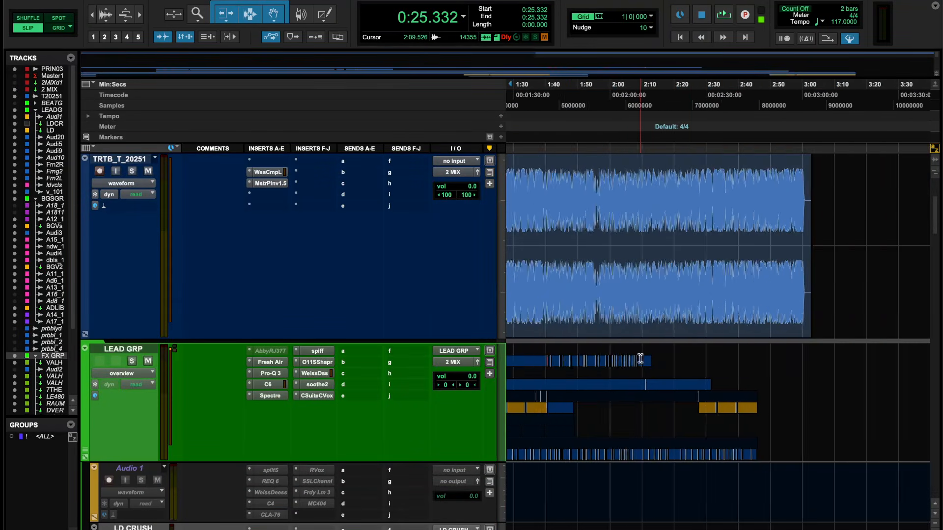
pyautogui.scroll(-5, 642, 358)
pyautogui.scroll(10, 641, 361)
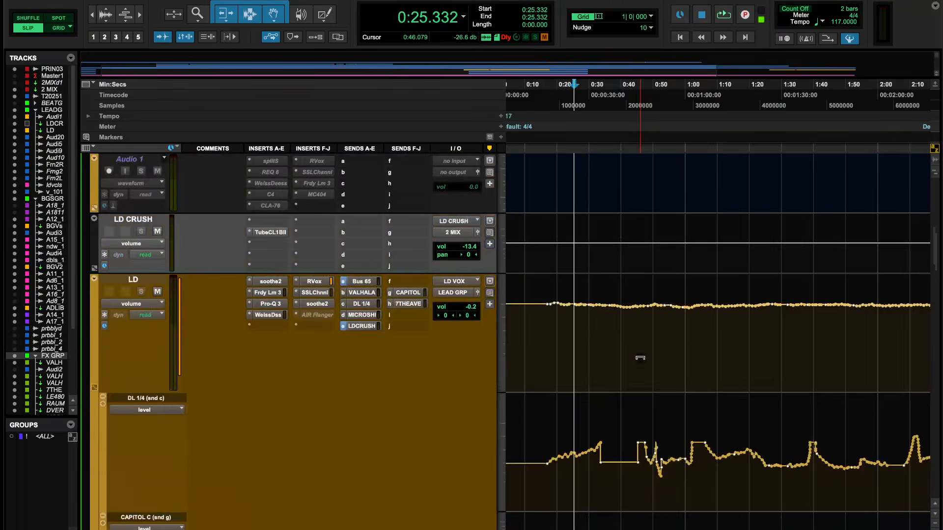
pyautogui.keyDown('alt'); pyautogui.scroll(2, 639, 358); pyautogui.keyUp('alt')
pyautogui.keyDown('alt'); pyautogui.scroll(-3, 640, 358); pyautogui.keyUp('alt')
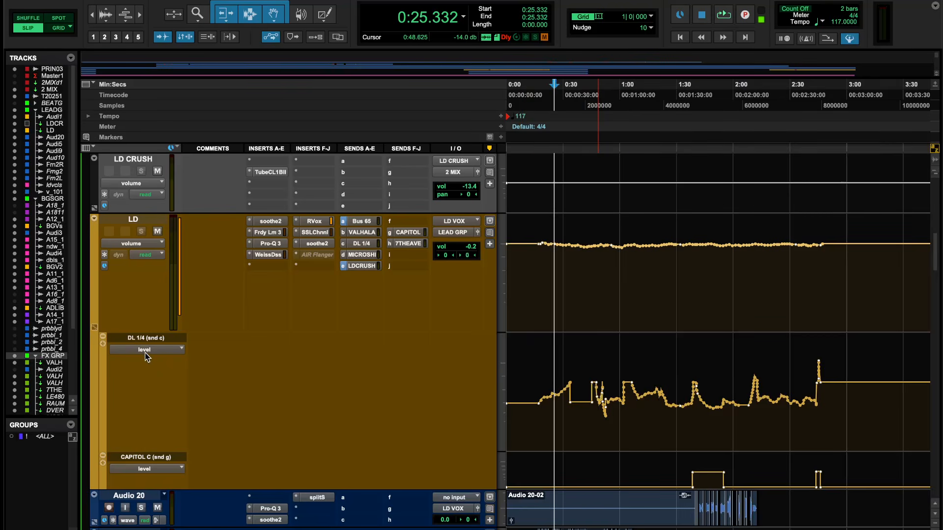
pyautogui.click(364, 243)
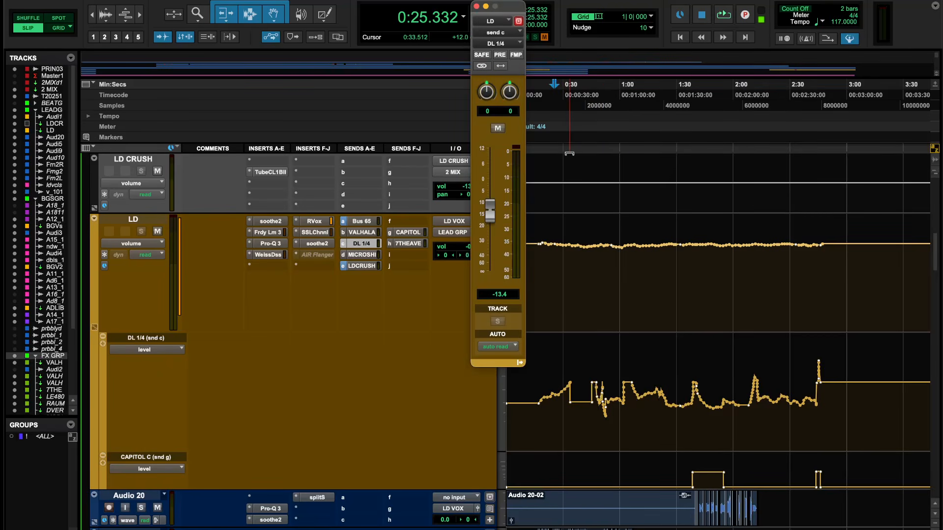
pyautogui.press('space')
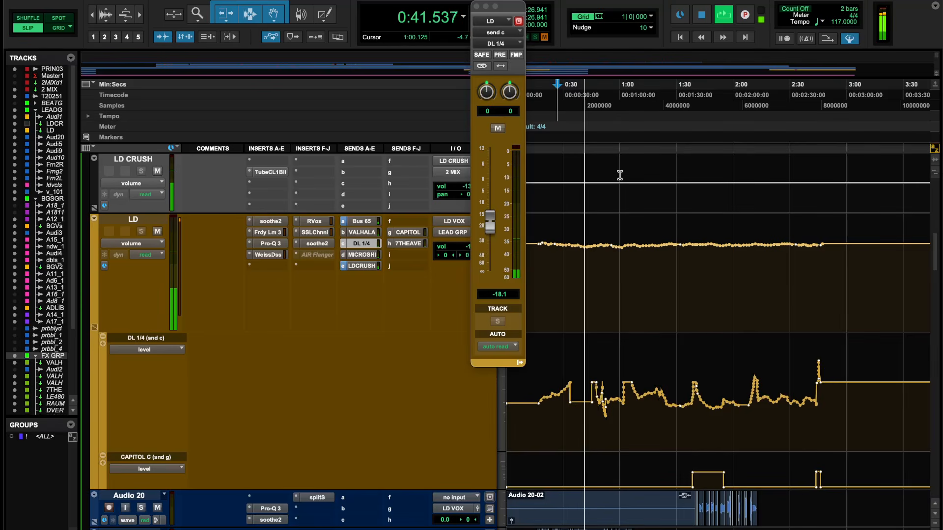
pyautogui.click(609, 106)
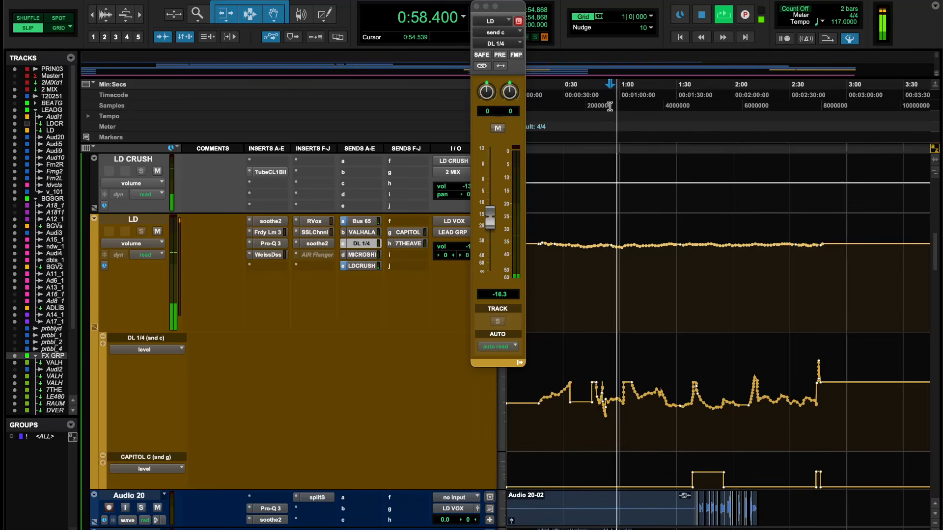
pyautogui.press('space')
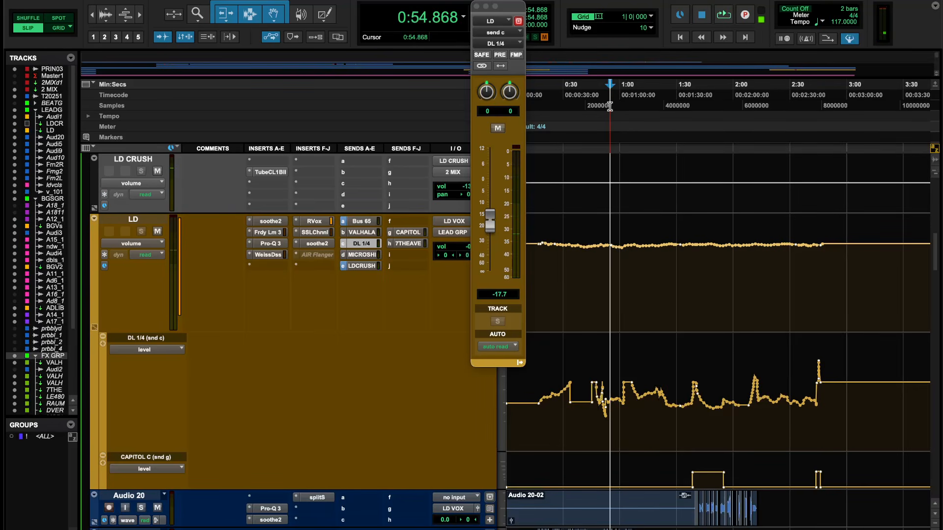
# Step: View the automation mode choices for the LD track and dismiss them without changing the mode
pyautogui.click(564, 93)
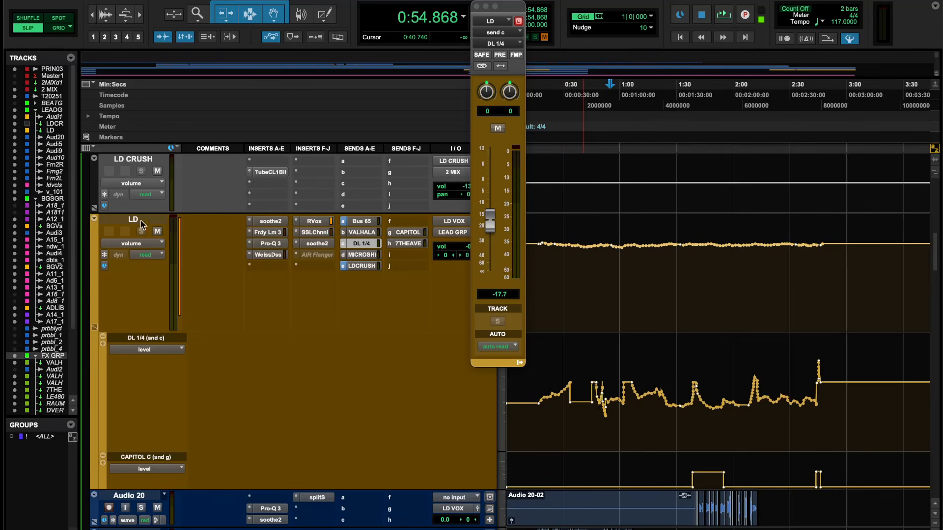
pyautogui.click(145, 255)
pyautogui.click(117, 274)
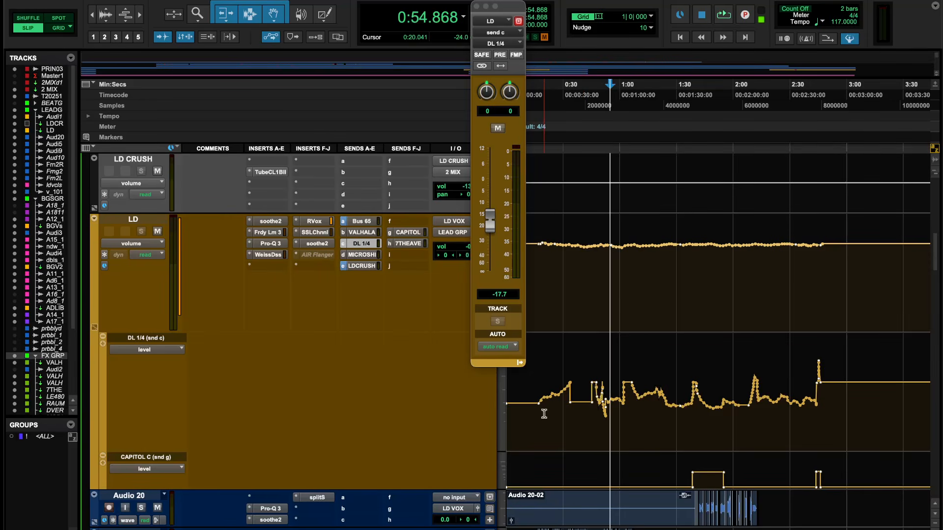
# Step: Move the playback position to about 1:33, just before the raised CAPITOL C send automation on the LD track
pyautogui.scroll(5, 612, 406)
pyautogui.scroll(-5, 613, 406)
pyautogui.scroll(-2, 611, 405)
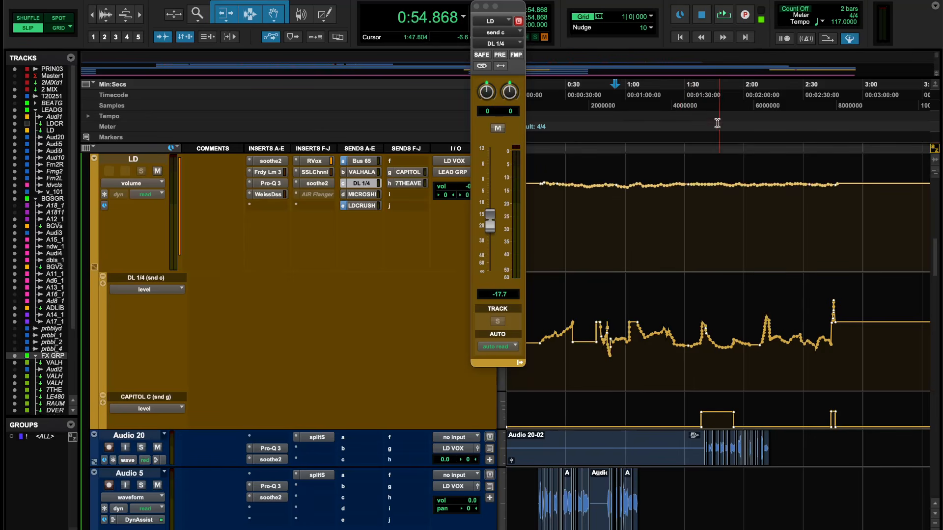
pyautogui.click(692, 88)
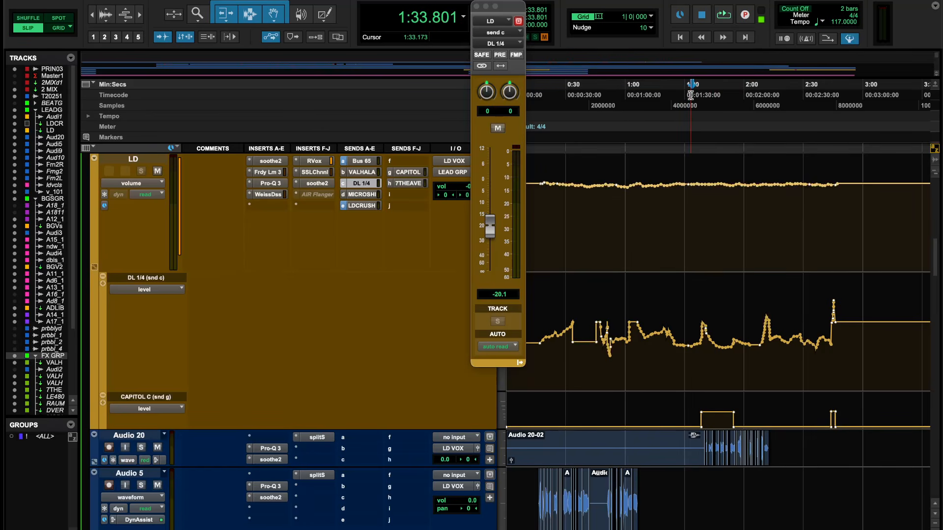
# Step: Audition the LD track from about 1:33 while viewing its CAPITOL C and DL 1/4 sends, stopping playback and closing the send window
pyautogui.press('space')
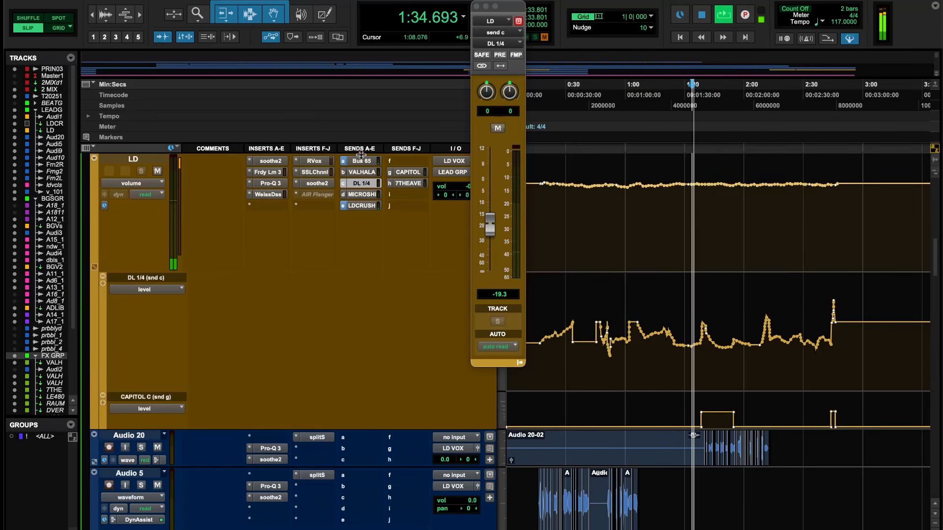
pyautogui.click(406, 172)
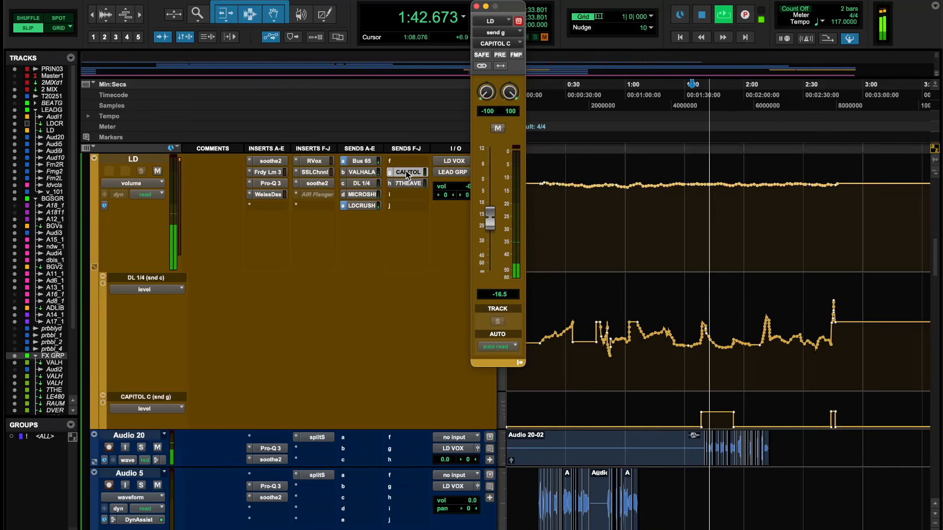
pyautogui.click(361, 184)
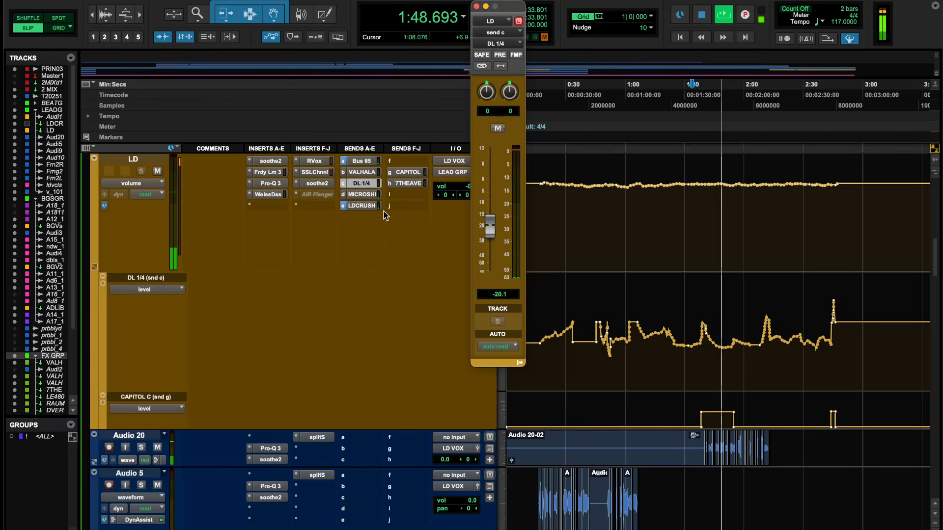
pyautogui.press('space')
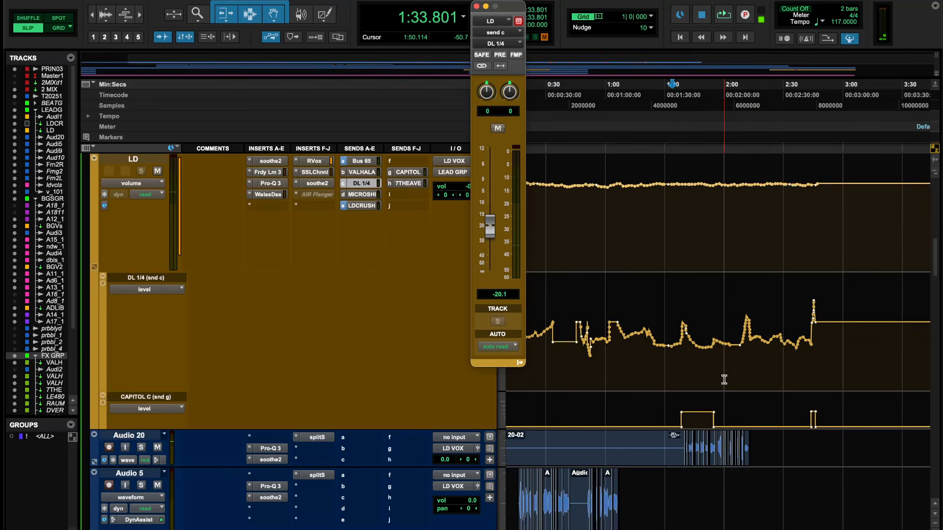
pyautogui.scroll(2, 723, 380)
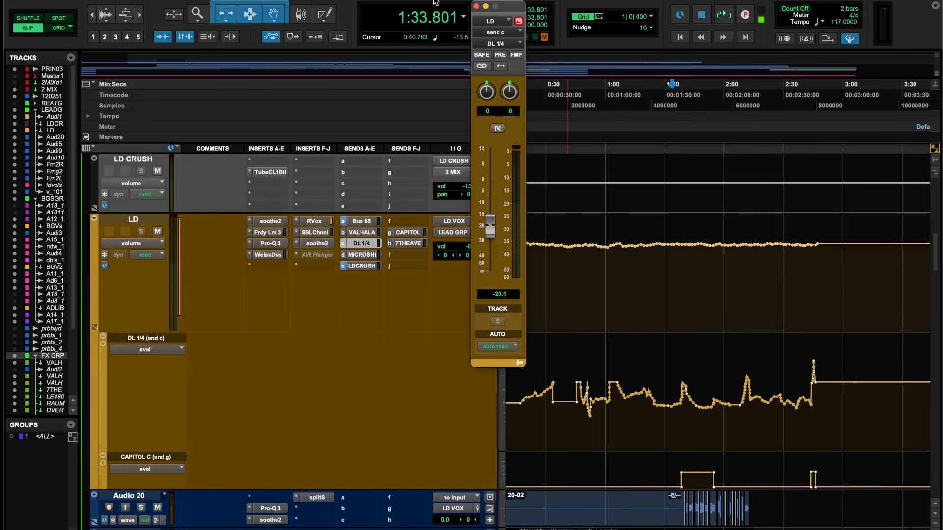
pyautogui.click(476, 6)
# Step: Highlight the LD track's DL 1/4 send level automation from the session start to about 2:50, and clear the selection
pyautogui.moveTo(832, 267); pyautogui.dragTo(510, 327)
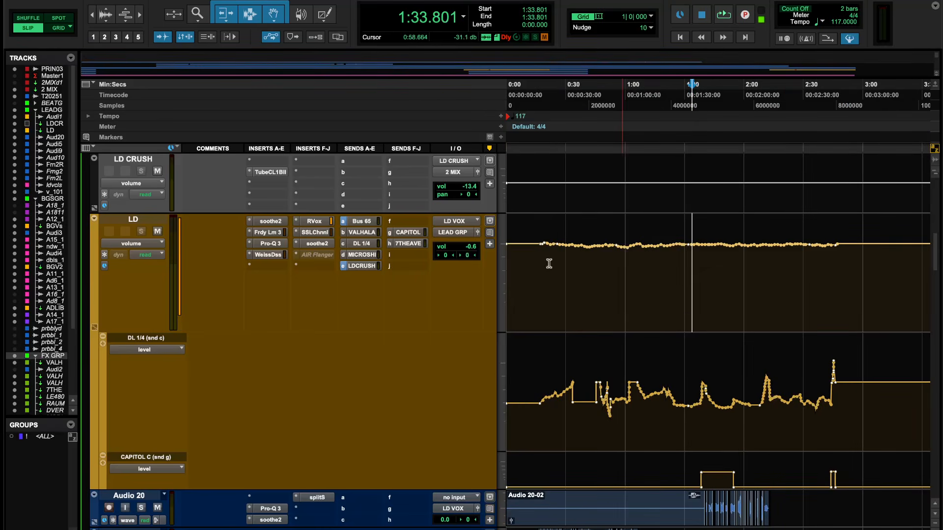
pyautogui.scroll(-5, 679, 380)
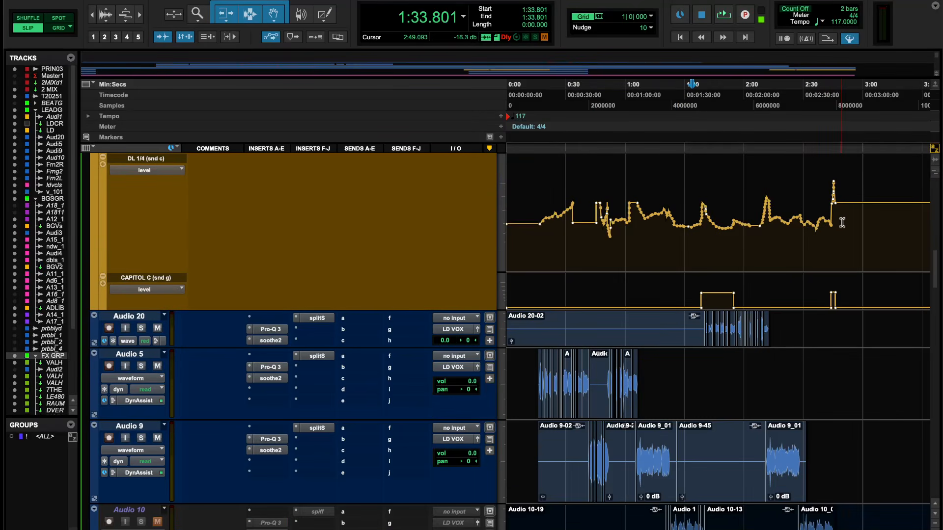
pyautogui.moveTo(842, 222); pyautogui.dragTo(284, 234)
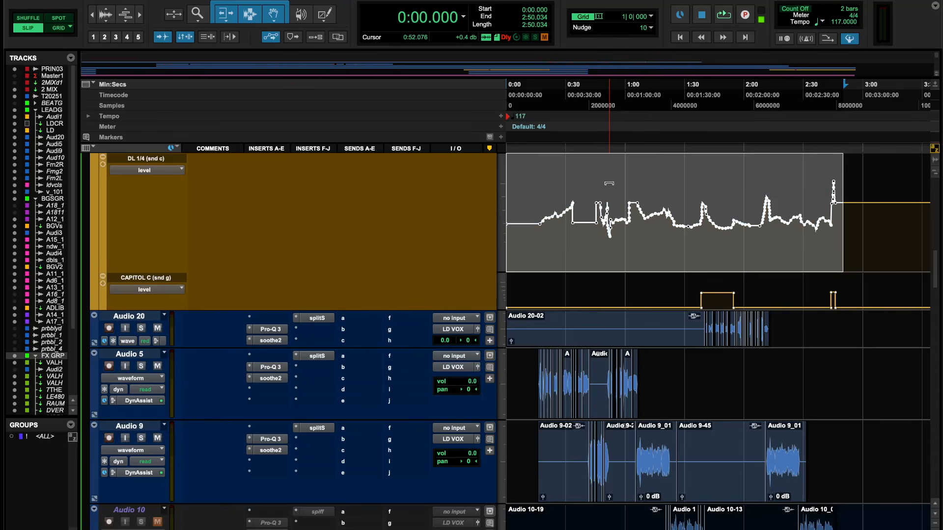
pyautogui.click(739, 260)
# Step: Highlight the raised section of the CAPITOL C send automation, and reselect the lane from the session start to about 2:54
pyautogui.moveTo(659, 298); pyautogui.dragTo(811, 295)
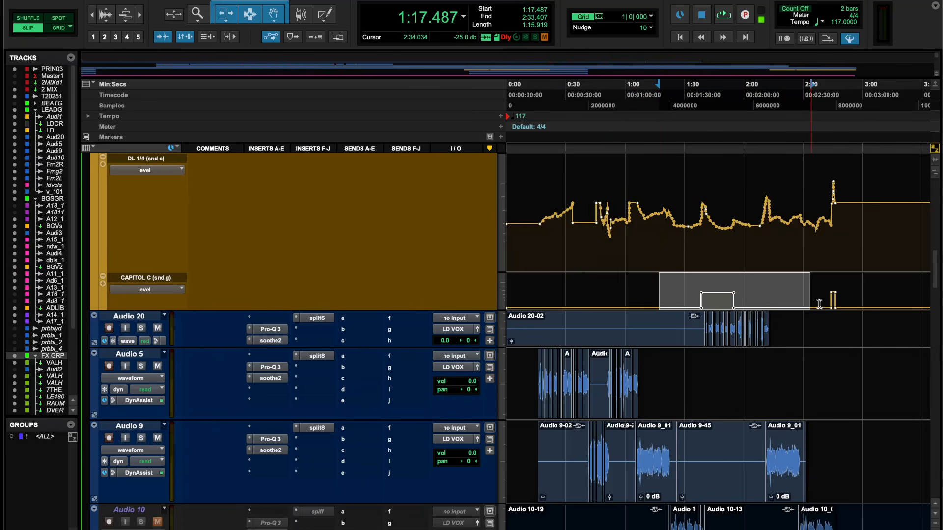
pyautogui.click(788, 291)
pyautogui.hscroll(5, 743, 301)
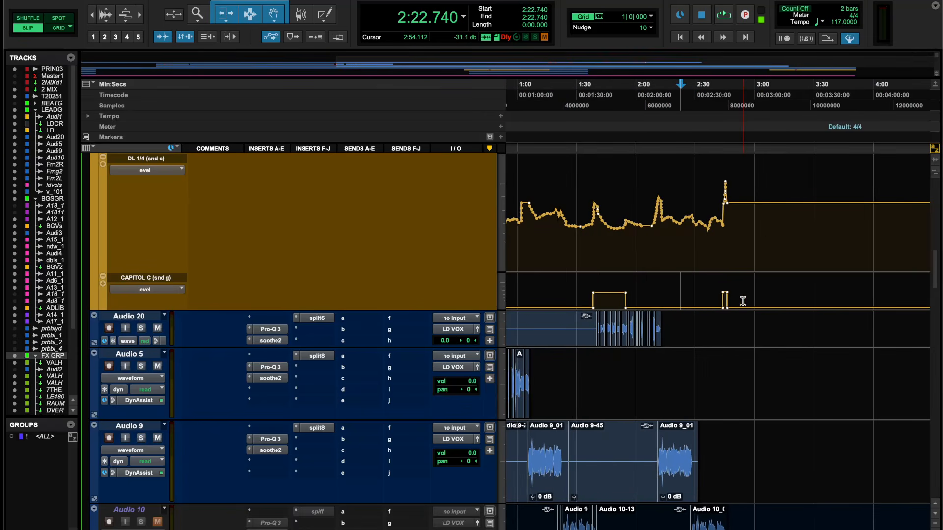
pyautogui.moveTo(743, 301); pyautogui.dragTo(499, 297)
# Step: Increase the height of the Audio 20 track below the LD automation lanes
pyautogui.scroll(-20, 686, 426)
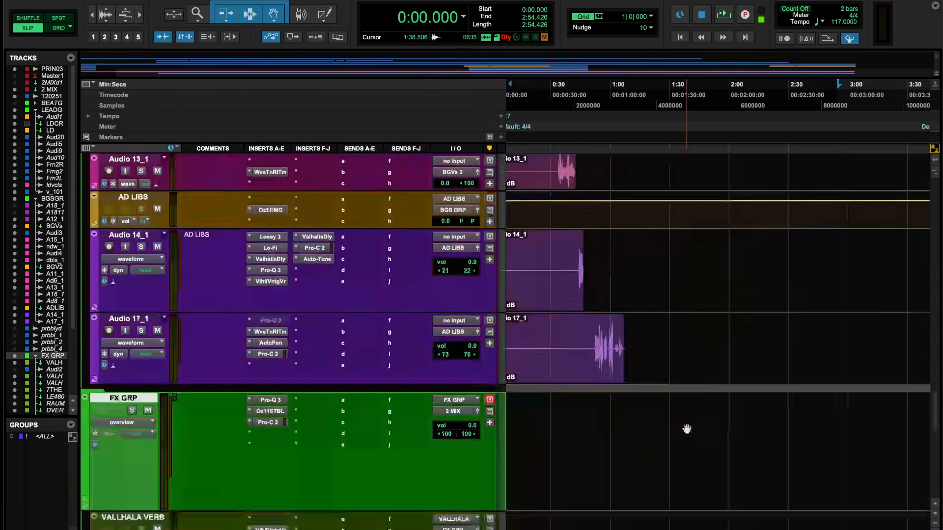
pyautogui.scroll(20, 685, 426)
pyautogui.scroll(-6, 767, 426)
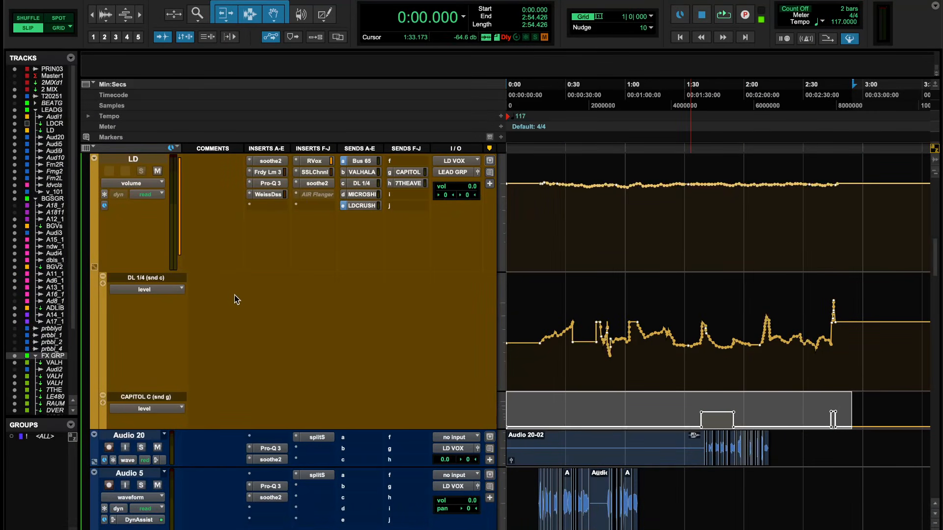
pyautogui.scroll(-5, 279, 308)
pyautogui.scroll(11, 278, 307)
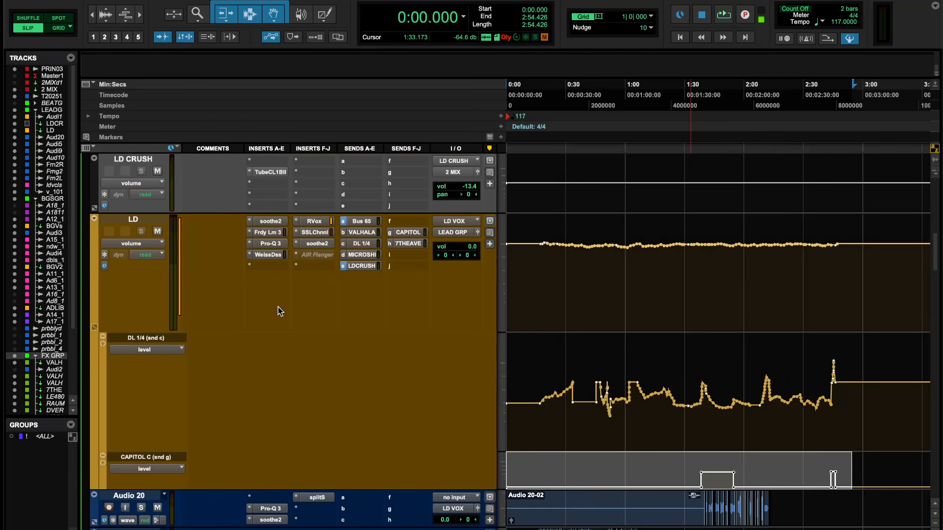
pyautogui.scroll(-10, 278, 310)
pyautogui.scroll(3, 279, 310)
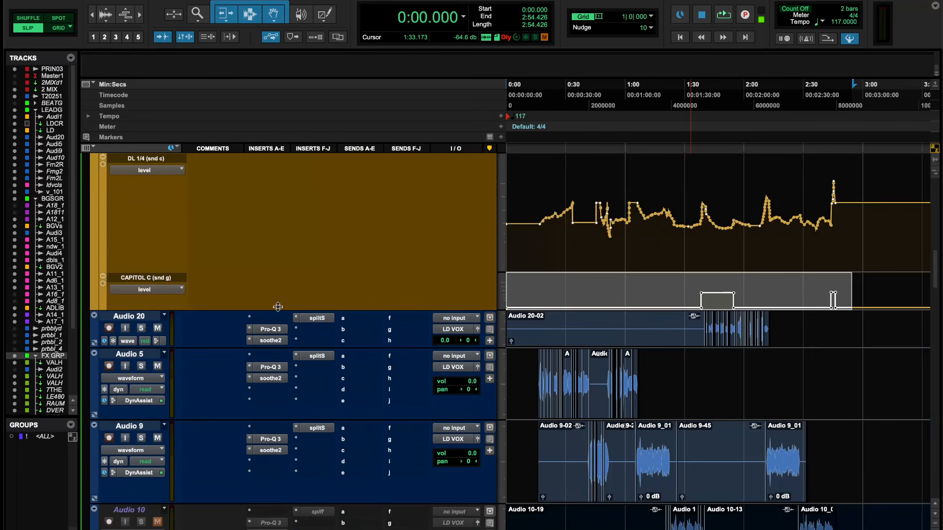
pyautogui.moveTo(280, 346); pyautogui.dragTo(280, 369)
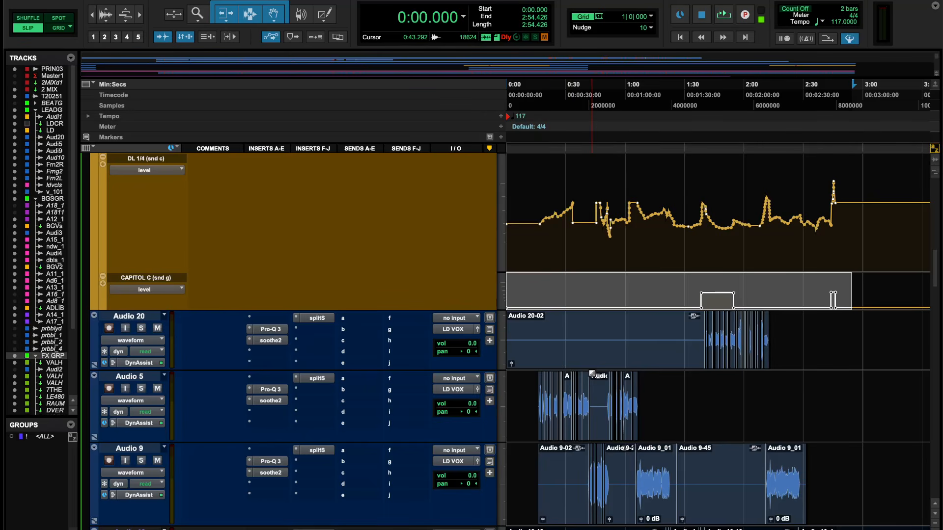
# Step: Move the playback position to about 1:39, where Audio 20's vocal clips begin under the raised CAPITOL C automation
pyautogui.scroll(5, 783, 394)
pyautogui.hscroll(-3, 784, 395)
pyautogui.scroll(-2, 784, 396)
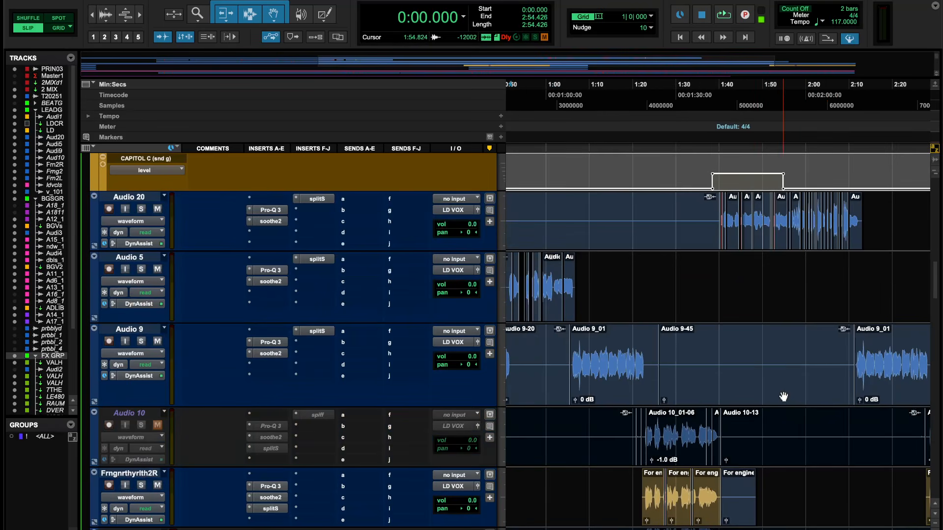
pyautogui.click(718, 104)
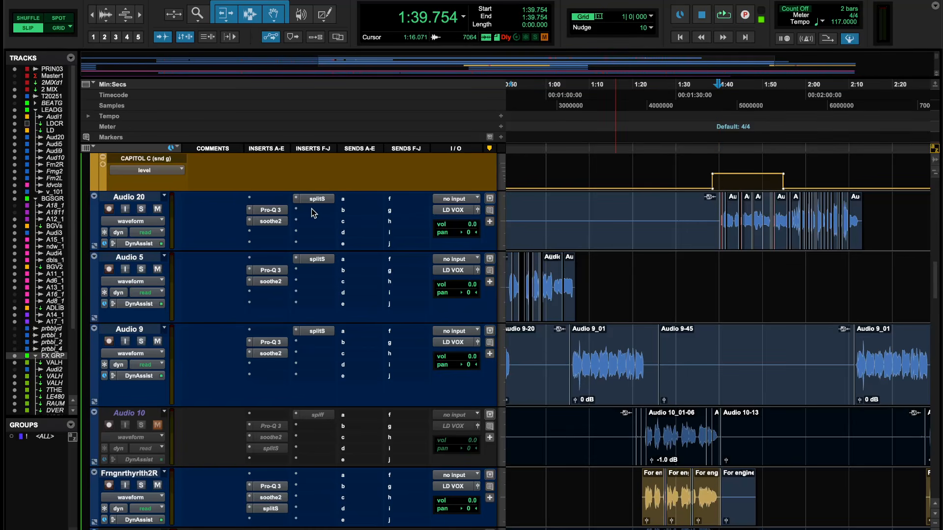
# Step: Add a dynamic bell band at 3341.4 Hz with +0.12 dB gain in Audio 20's Pro-Q 3, bypass the band, and close the EQ
pyautogui.click(285, 208)
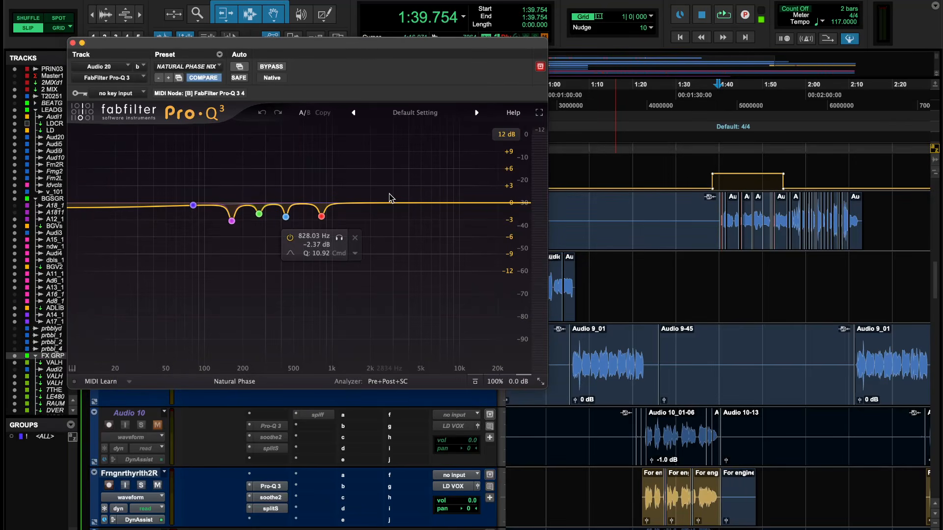
pyautogui.moveTo(398, 201)
pyautogui.mouseDown()
pyautogui.moveTo(400, 179)
pyautogui.moveTo(399, 208)
pyautogui.mouseUp()
pyautogui.moveTo(374, 306); pyautogui.dragTo(394, 260)
pyautogui.moveTo(408, 219)
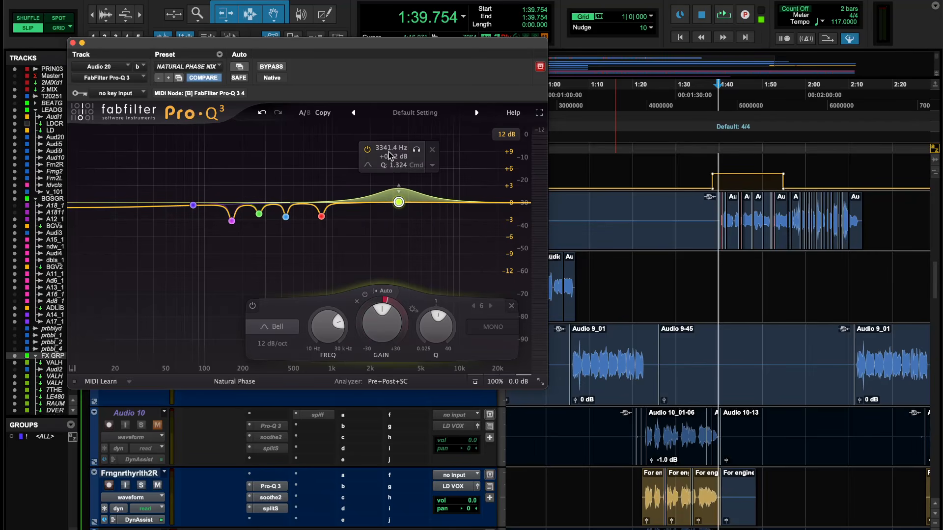
pyautogui.click(365, 149)
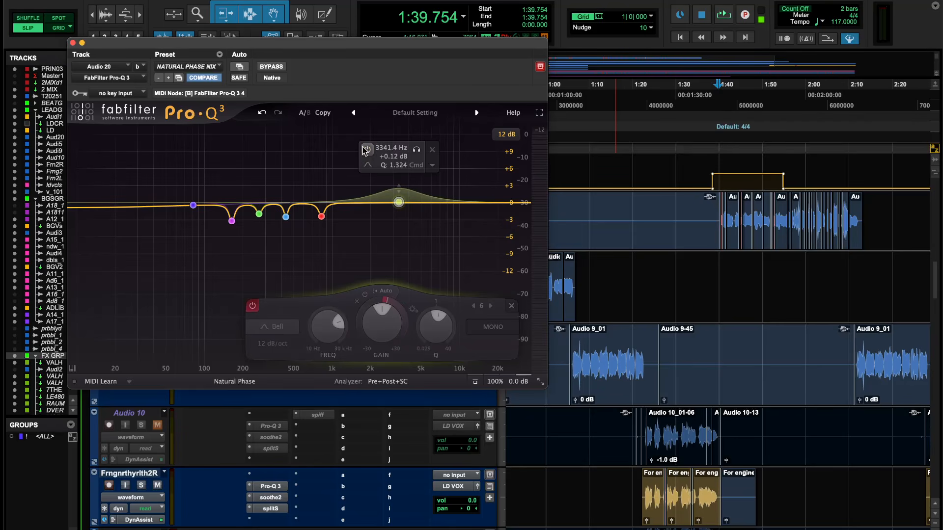
pyautogui.click(73, 43)
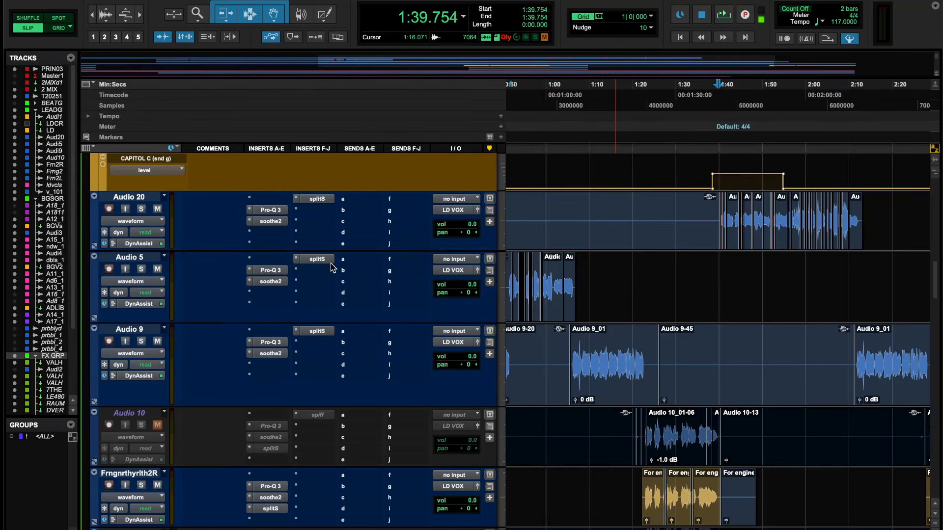
# Step: Look over the LD automation and the lead vocal tracks, continuing down through the background vocals to Audio 15_1
pyautogui.scroll(3, 331, 268)
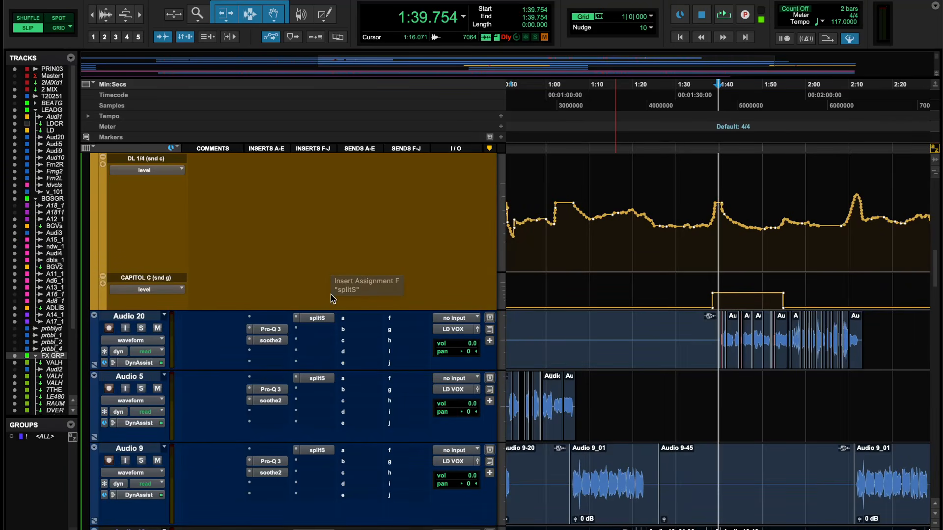
pyautogui.scroll(3, 308, 281)
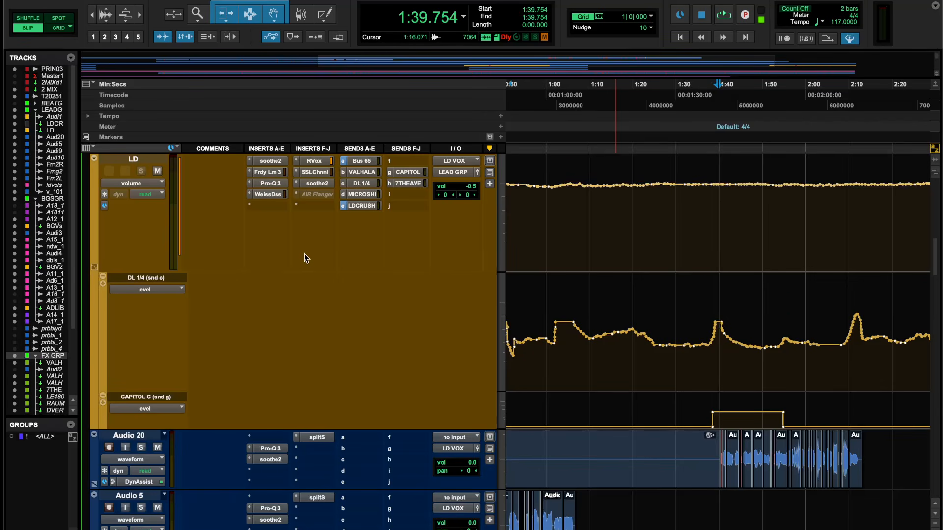
pyautogui.scroll(-7, 305, 254)
pyautogui.scroll(-2, 573, 283)
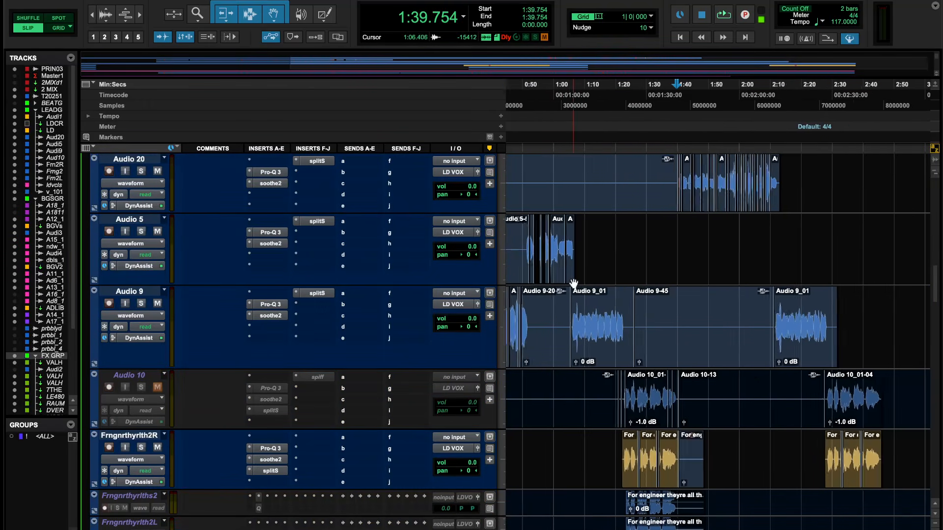
pyautogui.scroll(-1, 574, 283)
pyautogui.scroll(2, 574, 284)
pyautogui.hscroll(-3, 573, 283)
pyautogui.scroll(-7, 573, 283)
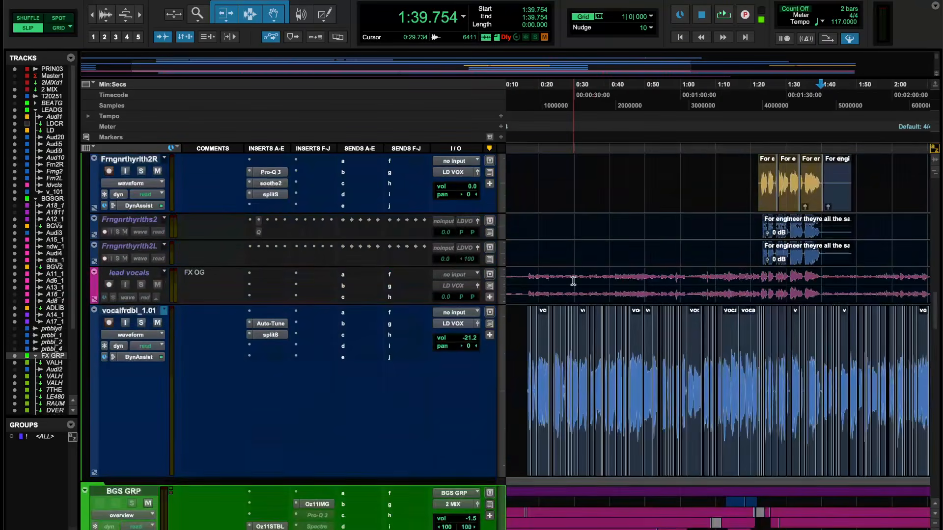
pyautogui.scroll(-4, 573, 281)
pyautogui.scroll(3, 573, 280)
pyautogui.scroll(-6, 573, 281)
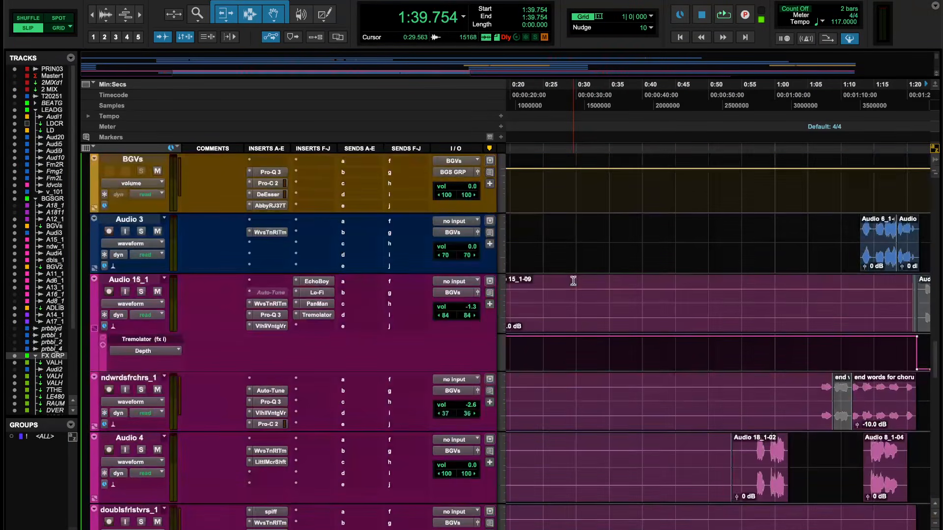
pyautogui.scroll(-2, 580, 321)
pyautogui.scroll(-4, 580, 322)
pyautogui.scroll(2, 579, 320)
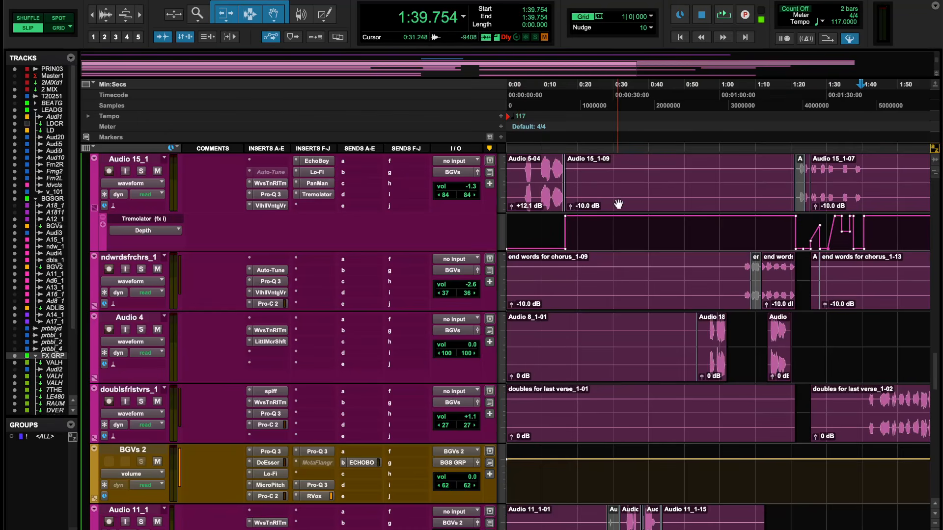
# Step: Play the section around Audio 15_1's opening clip from about 0:14, and restart playback from about 0:03
pyautogui.click(557, 98)
pyautogui.press('space')
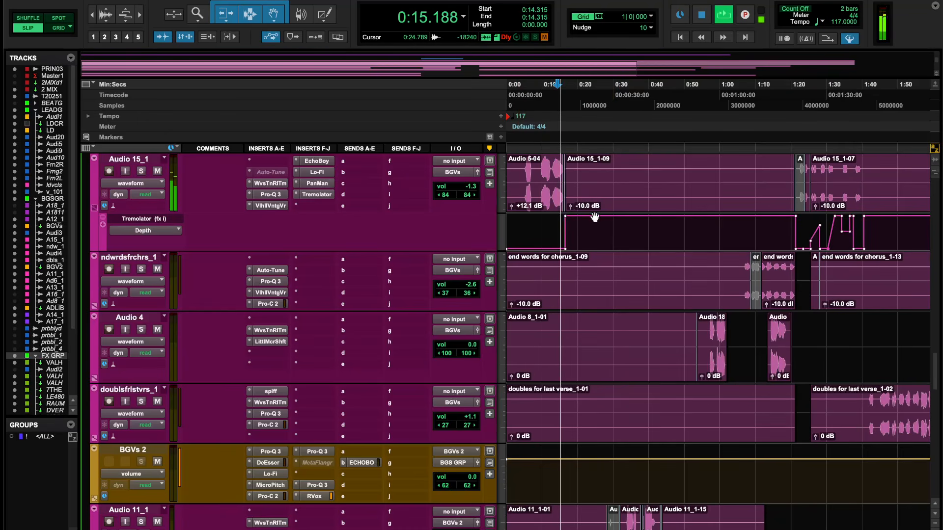
pyautogui.click(518, 101)
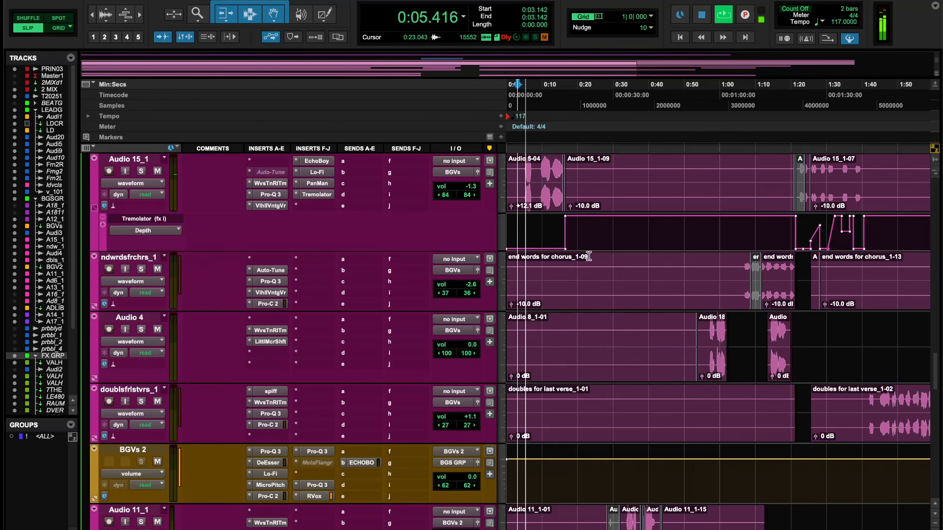
pyautogui.hscroll(1, 588, 256)
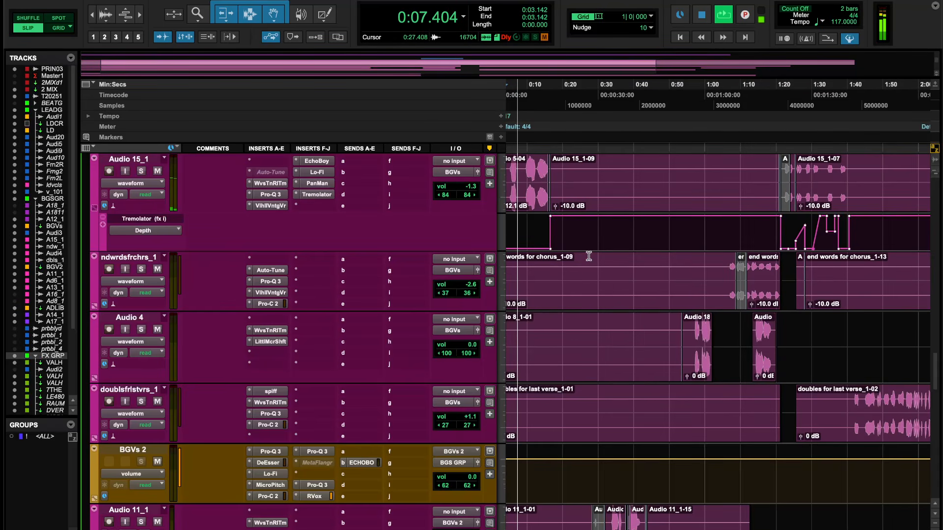
pyautogui.hscroll(-1, 589, 257)
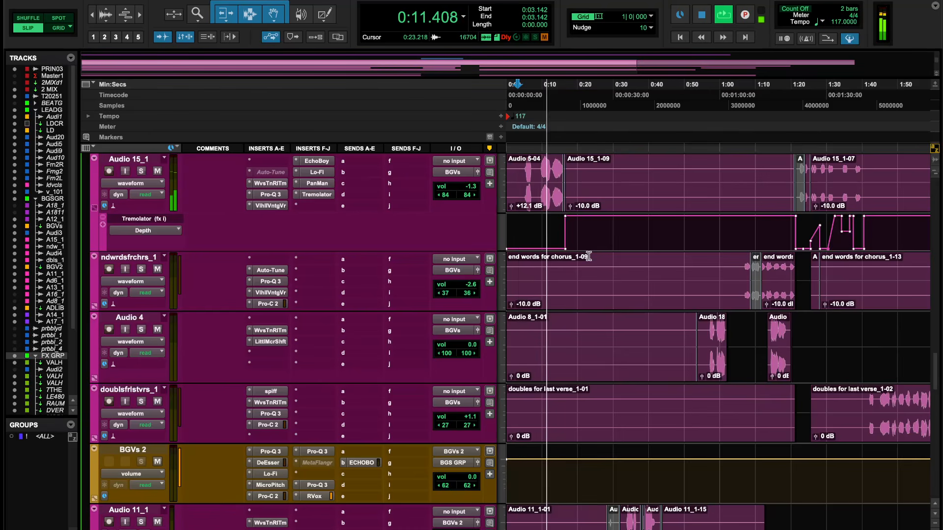
# Step: Inspect the PanMan auto-panner on Audio 15_1 during playback, stop playback, and close and reopen the plug-in
pyautogui.click(317, 183)
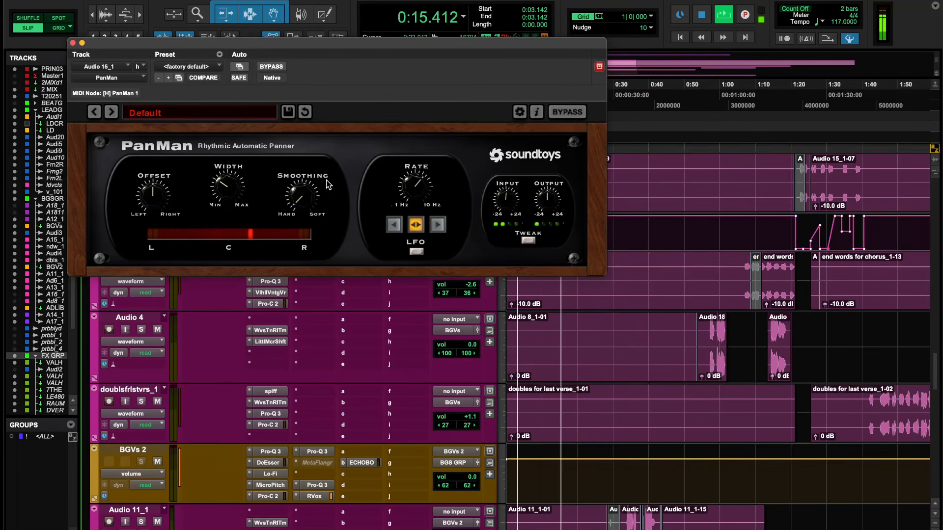
pyautogui.press('space')
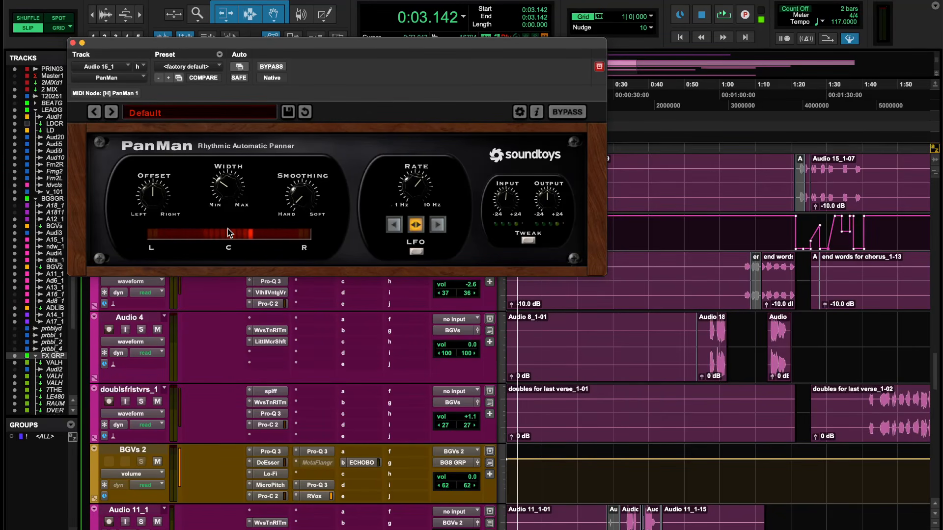
pyautogui.click(73, 43)
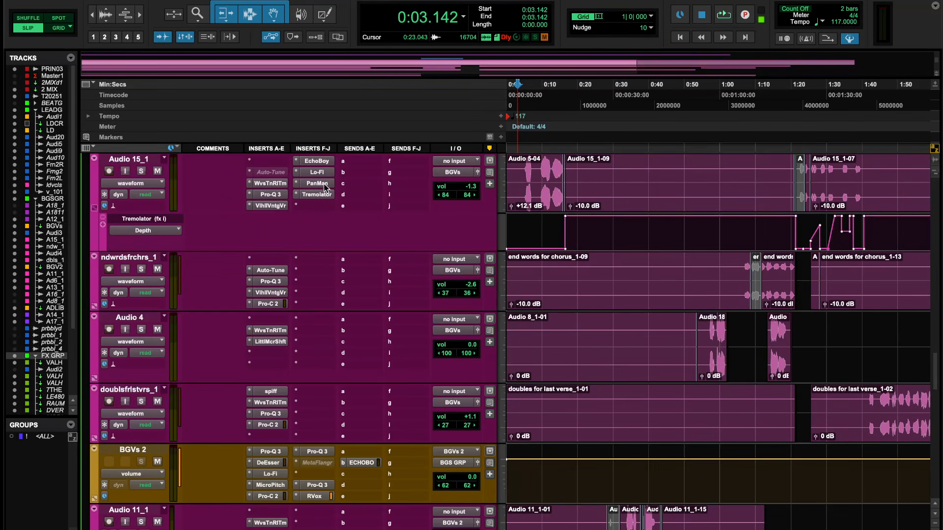
pyautogui.click(307, 187)
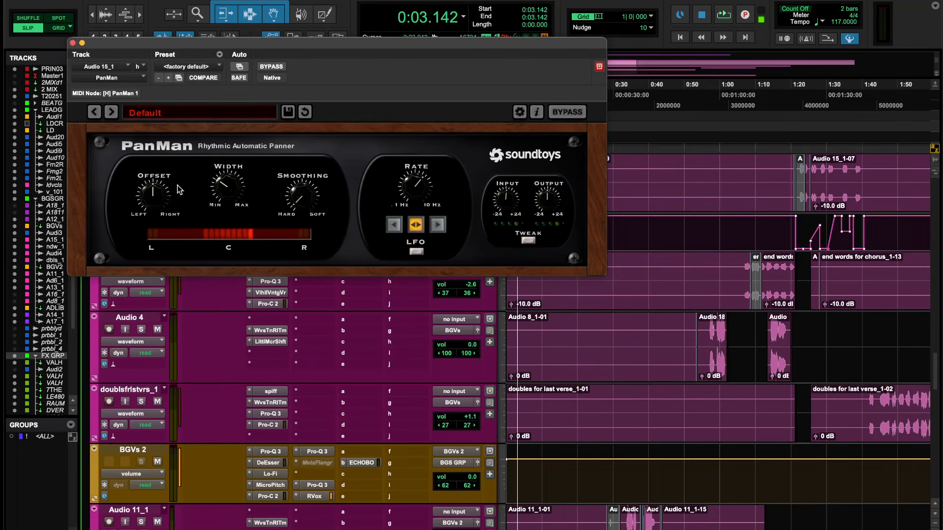
# Step: Close PanMan, set the playback position to 0:14.140, and look along Audio 15_1's clips and Tremolator depth automation
pyautogui.click(73, 43)
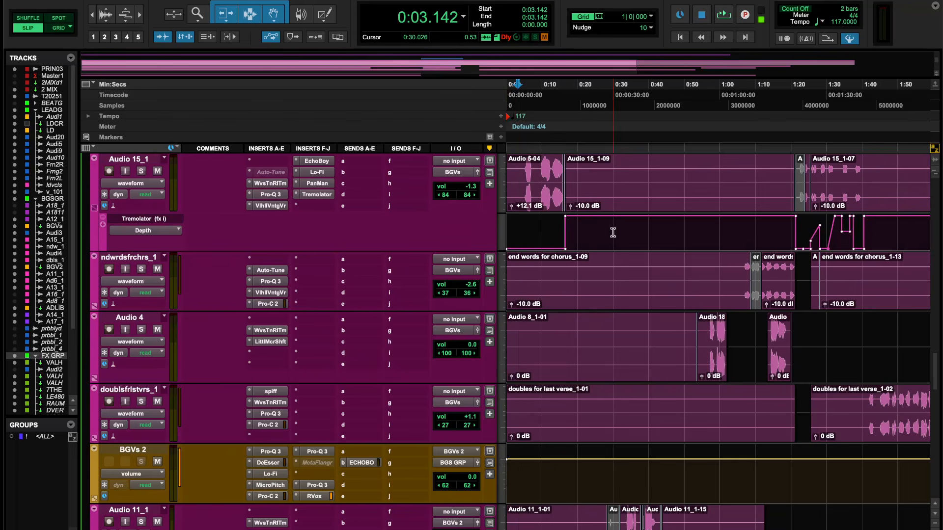
pyautogui.click(557, 100)
pyautogui.hscroll(5, 574, 204)
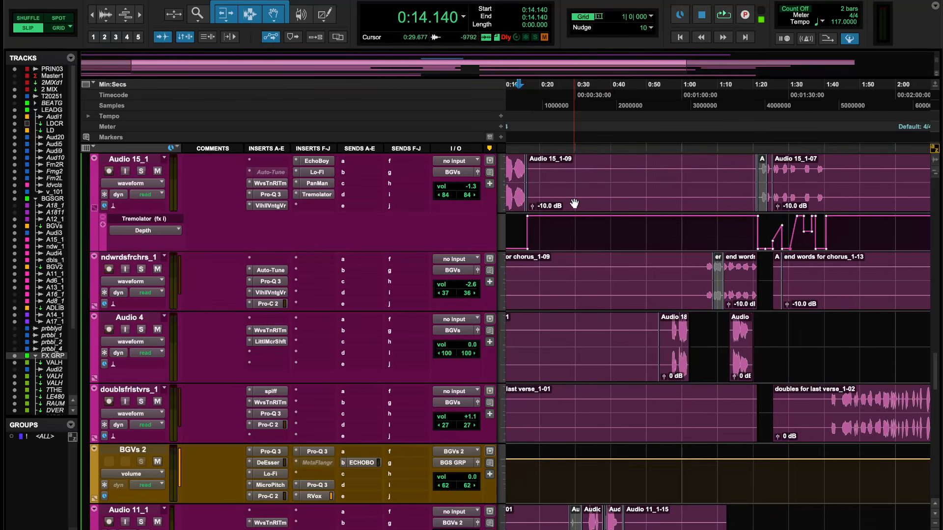
pyautogui.scroll(2, 574, 204)
pyautogui.hscroll(2, 574, 203)
pyautogui.hscroll(-5, 574, 203)
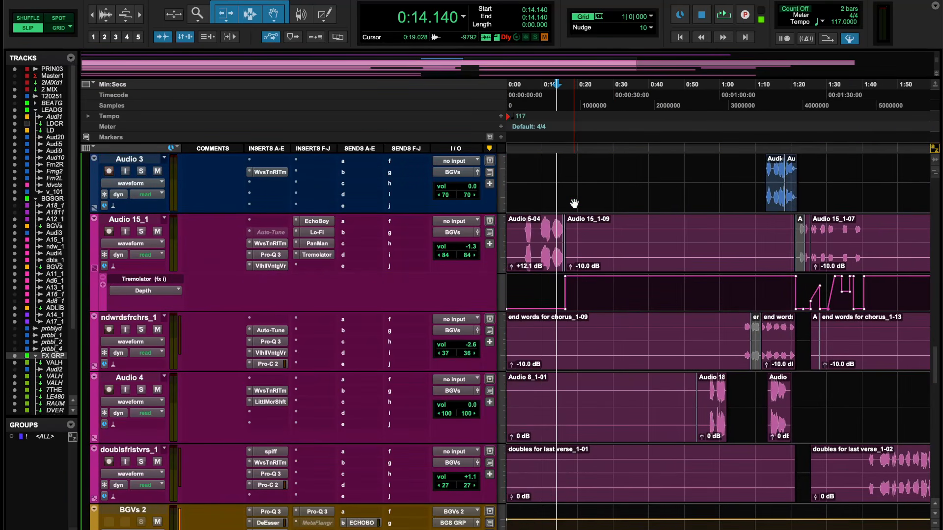
pyautogui.hscroll(5, 580, 207)
# Step: Play Audio 15_1's automated passage from 1:23.446 with its Tremolator plug-in open to watch the depth, and stop playback
pyautogui.click(704, 98)
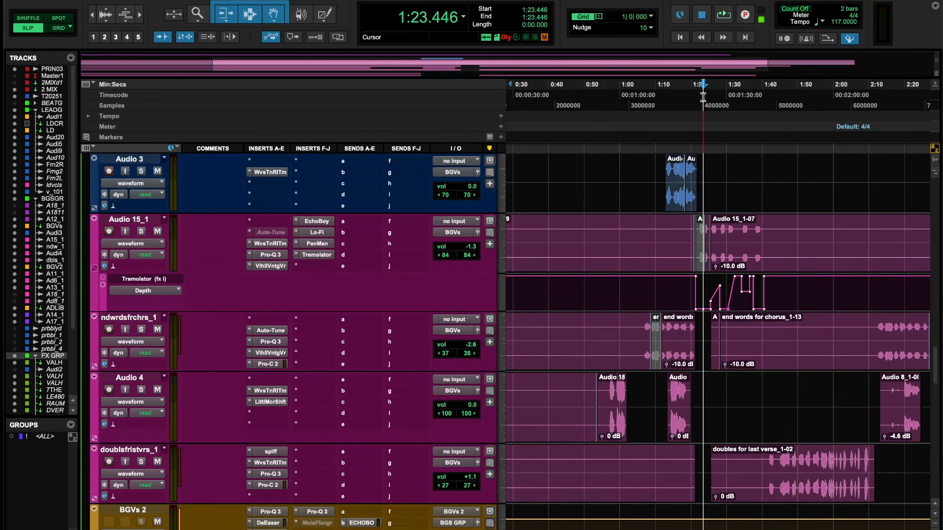
pyautogui.scroll(3, 749, 260)
pyautogui.scroll(1, 749, 260)
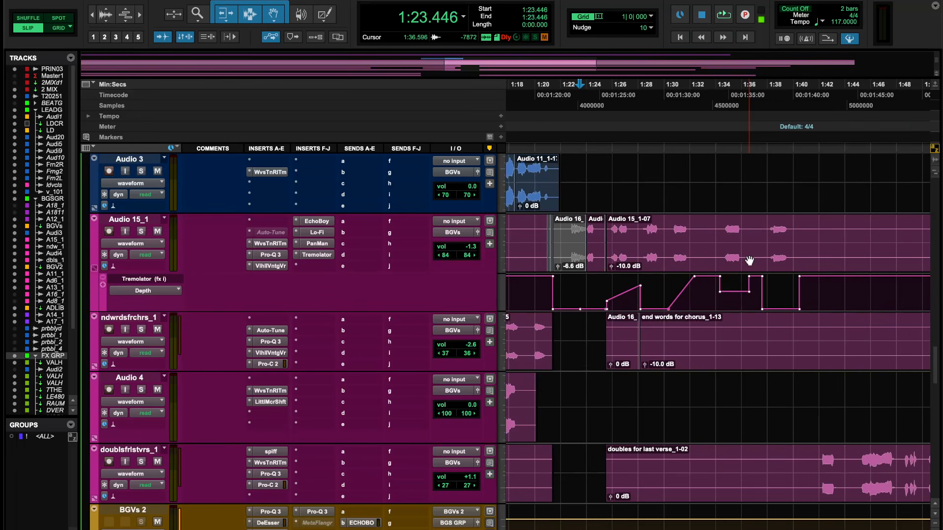
pyautogui.click(317, 254)
pyautogui.hscroll(-5, 577, 339)
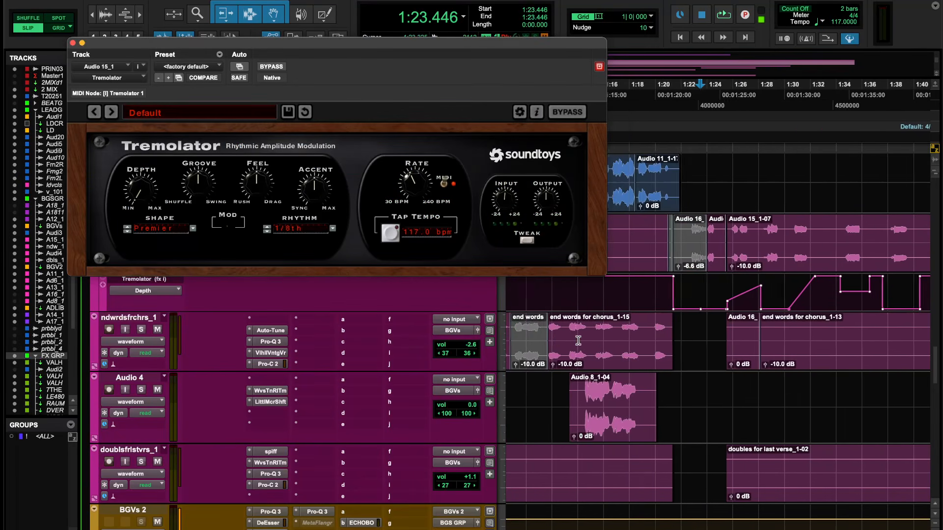
pyautogui.press('space')
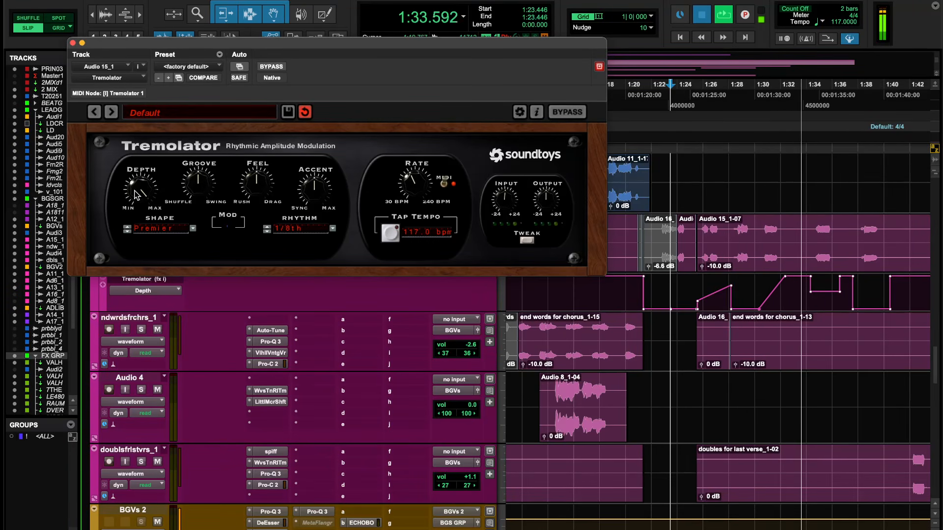
pyautogui.press('space')
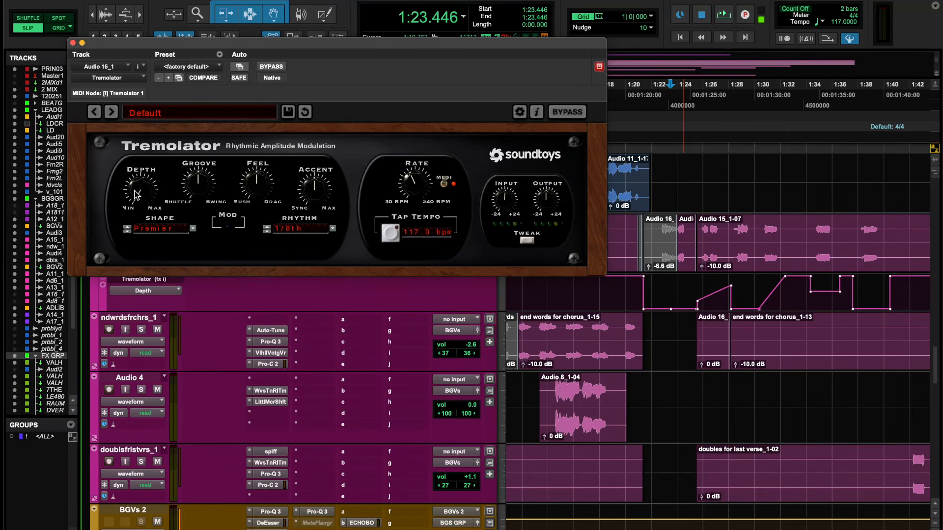
# Step: Play from 1:34.769, move the Tremolator window clear of the depth automation, and stop playback
pyautogui.click(816, 102)
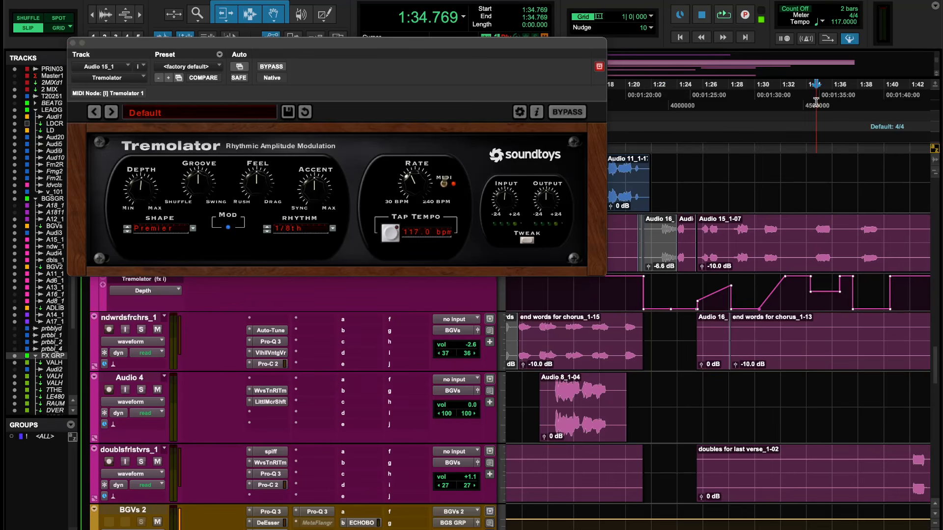
pyautogui.press('space')
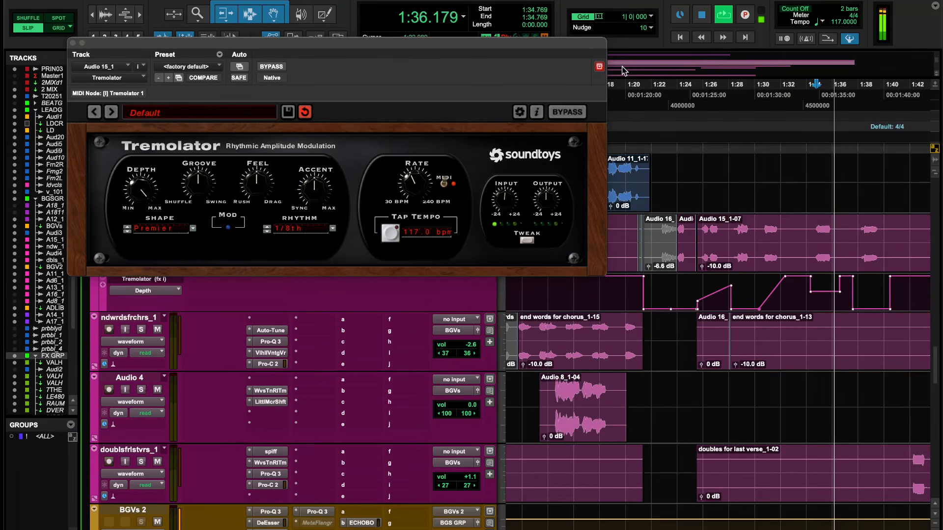
pyautogui.moveTo(181, 45); pyautogui.dragTo(285, 32)
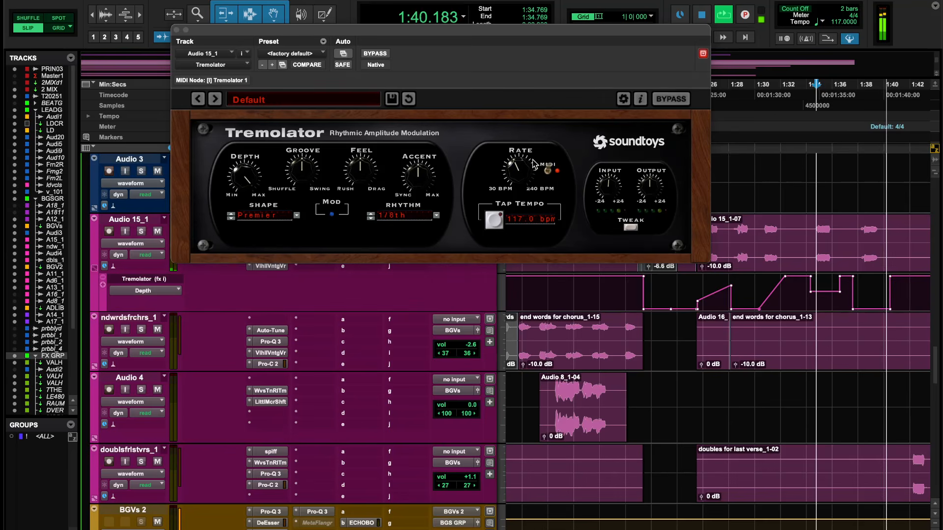
pyautogui.press('space')
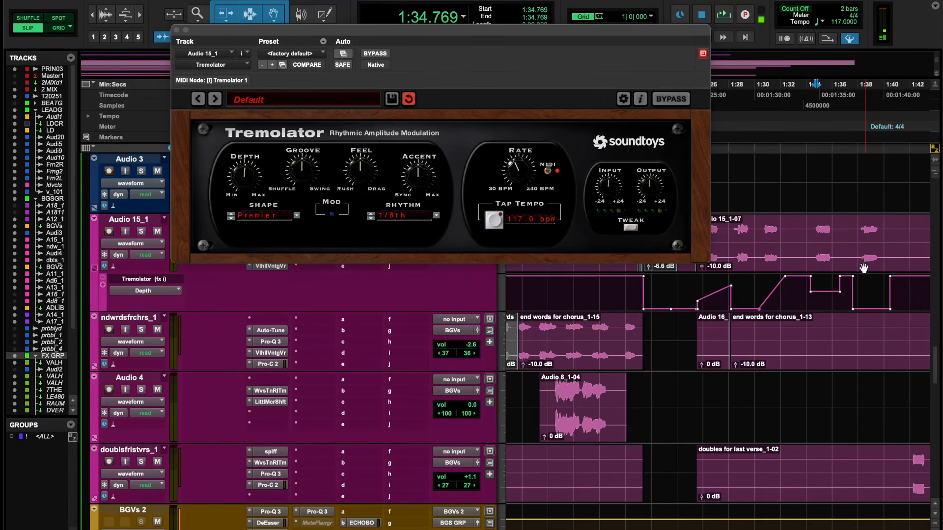
pyautogui.hscroll(2, 868, 294)
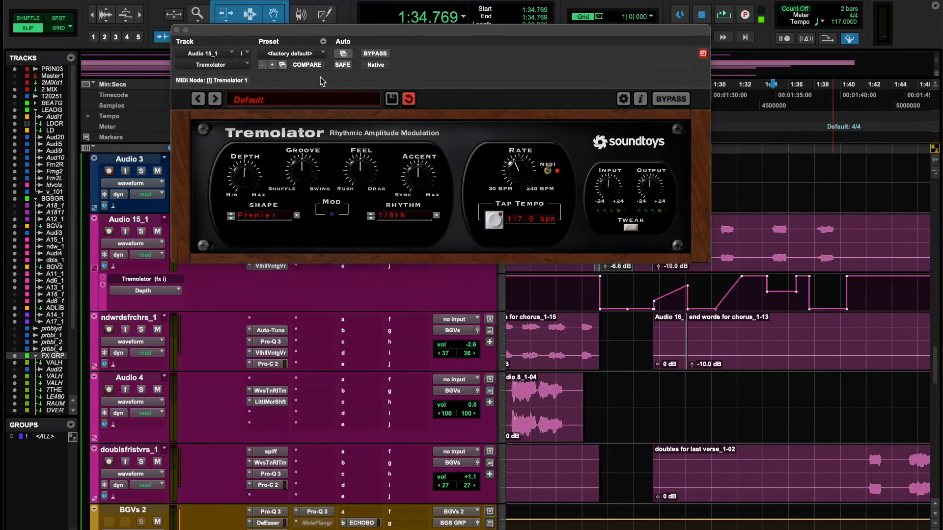
# Step: Replay from 1:34.769 while watching the Tremolator depth, close the plug-in, and stop playback
pyautogui.press('space')
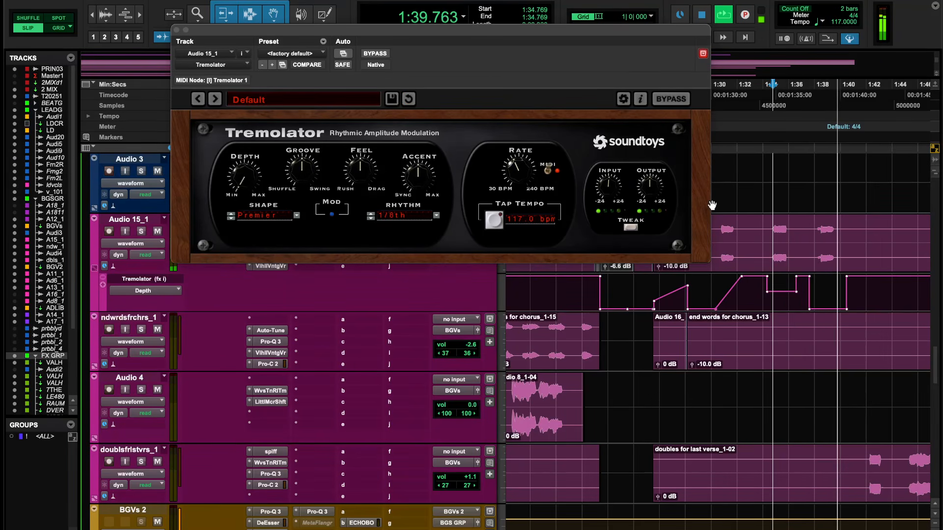
pyautogui.click(176, 30)
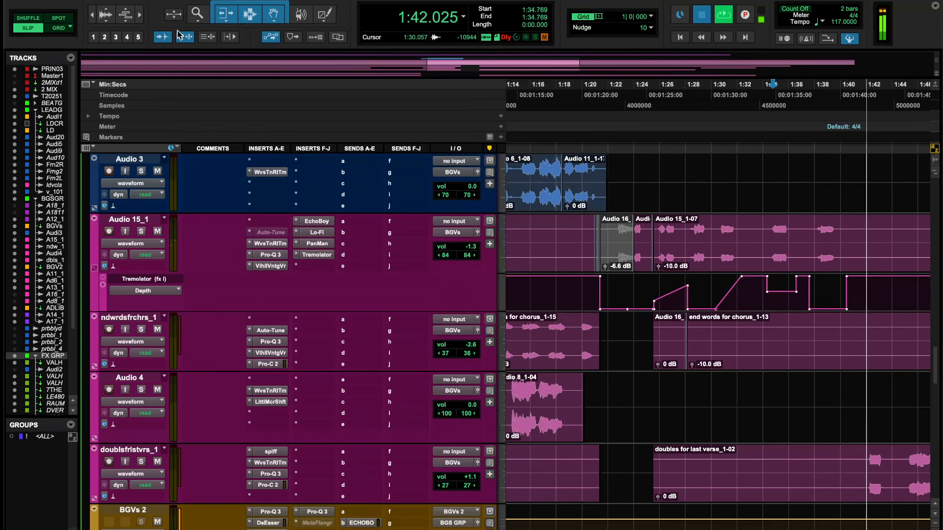
pyautogui.press('space')
# Step: Select Audio 15_1's clips with their Tremolator depth automation from 1:17.641 to 1:47.490, and reselect them from 1:20.339 to 1:41.758
pyautogui.scroll(-4, 724, 265)
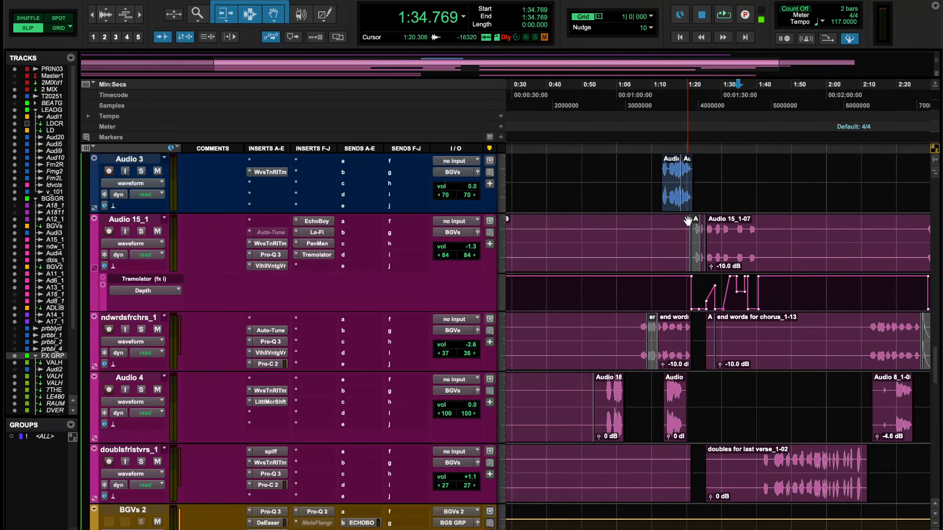
pyautogui.moveTo(679, 231); pyautogui.dragTo(783, 276)
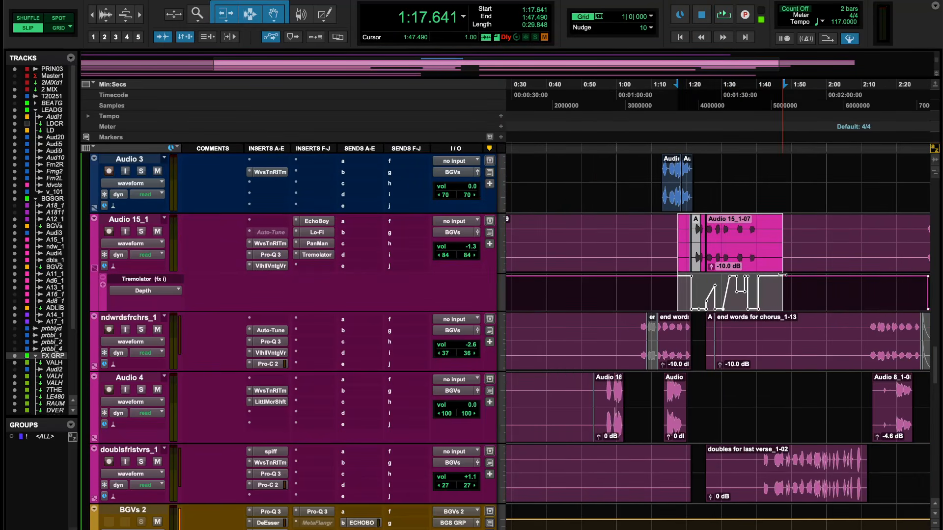
pyautogui.scroll(3, 784, 276)
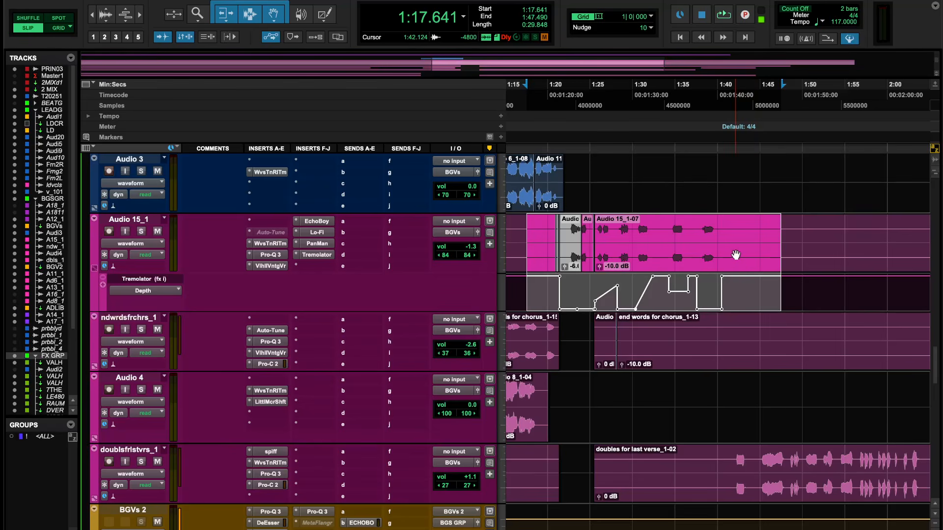
pyautogui.moveTo(735, 255); pyautogui.dragTo(548, 289)
# Step: Select Audio 15_1's repeated end passage together with its Tremolator depth automation, from 2:25.911 to 3:05.990
pyautogui.scroll(-3, 548, 289)
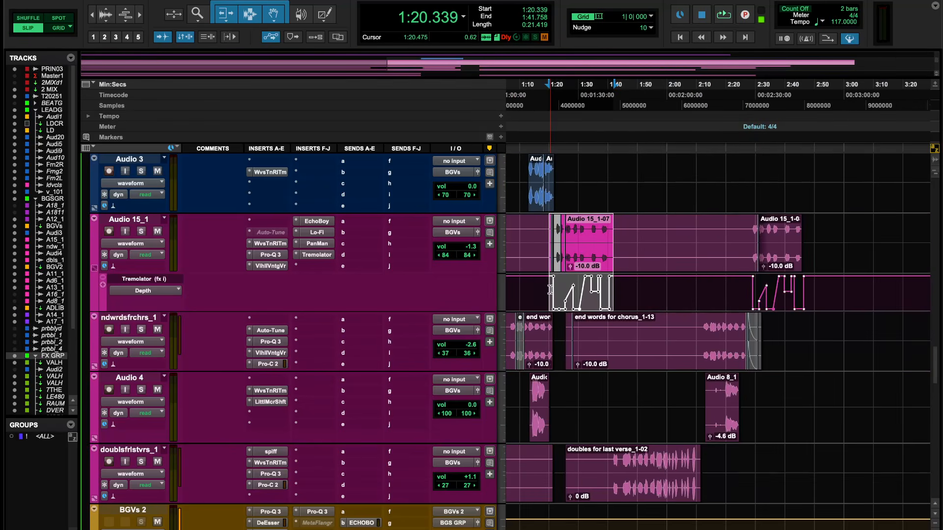
pyautogui.scroll(-3, 550, 289)
pyautogui.scroll(3, 645, 246)
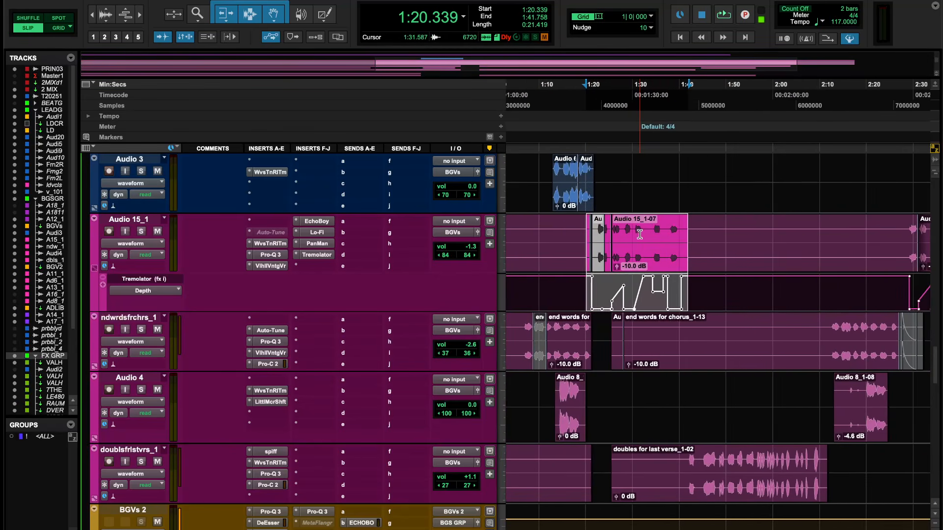
pyautogui.scroll(2, 640, 234)
pyautogui.scroll(-5, 677, 251)
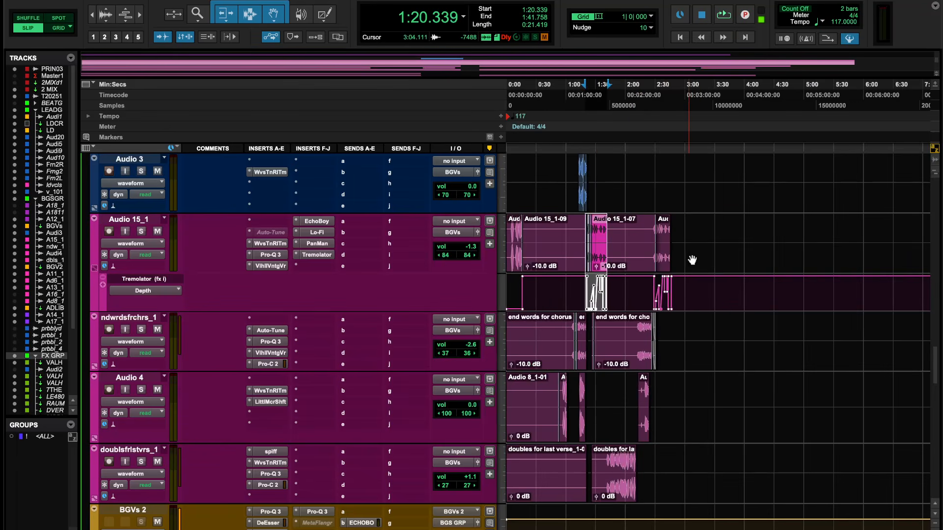
pyautogui.moveTo(691, 235); pyautogui.dragTo(653, 289)
pyautogui.scroll(4, 651, 288)
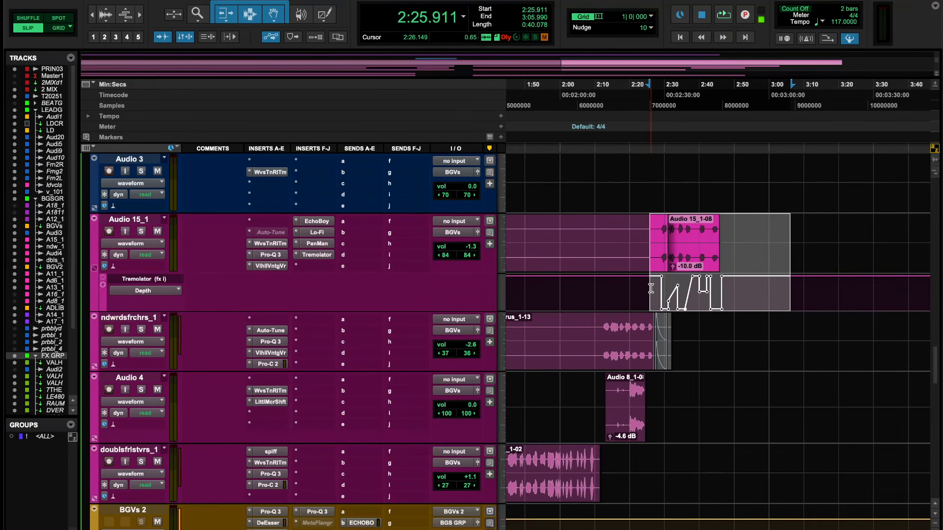
# Step: Play the end passage from 2:27.100, watch the Tremolator depth on Audio 15_1, close the plug-in, and stop playback
pyautogui.click(663, 102)
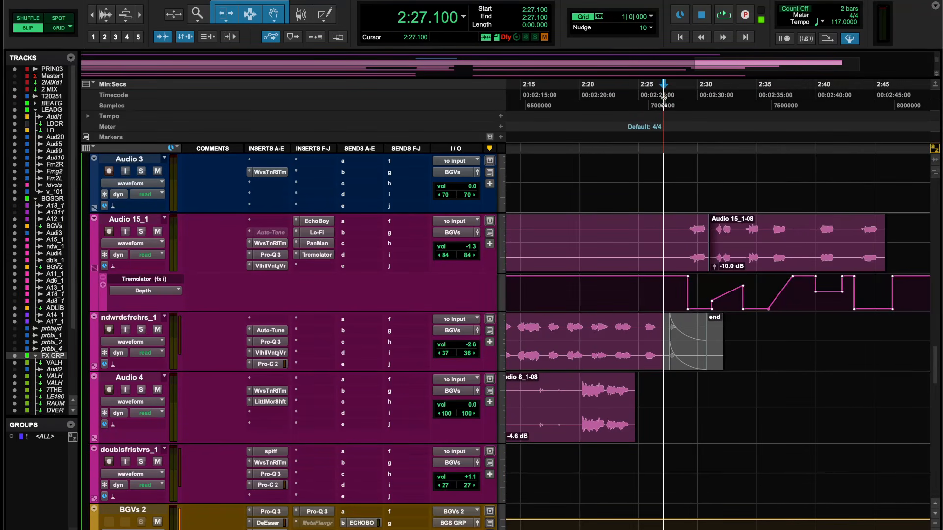
pyautogui.press('space')
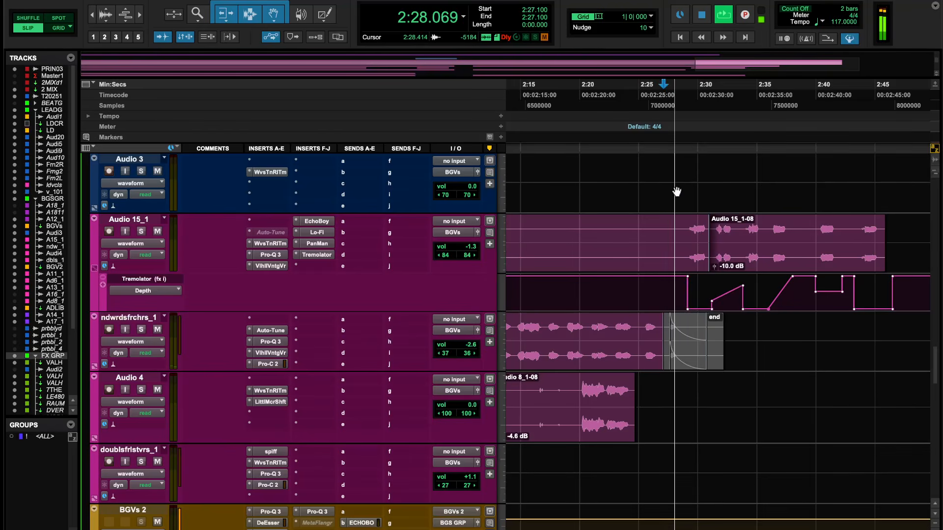
pyautogui.click(316, 255)
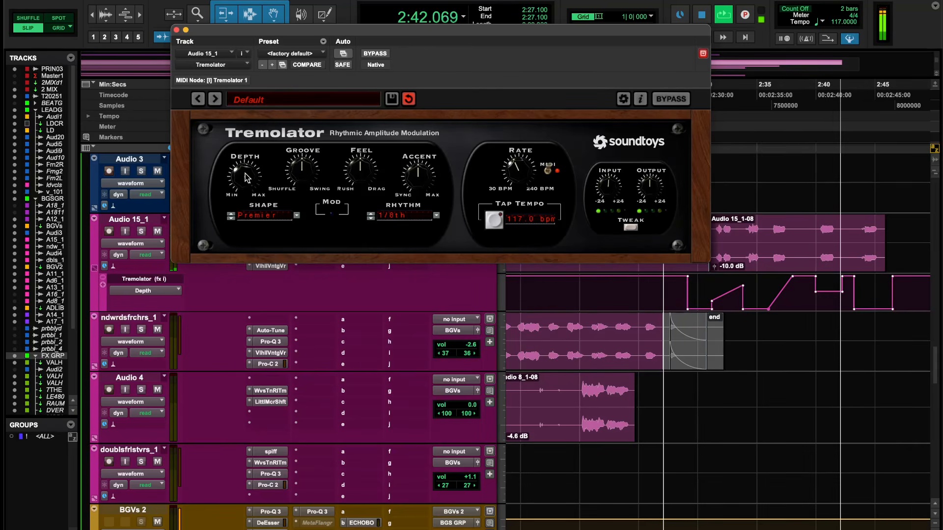
pyautogui.click(186, 30)
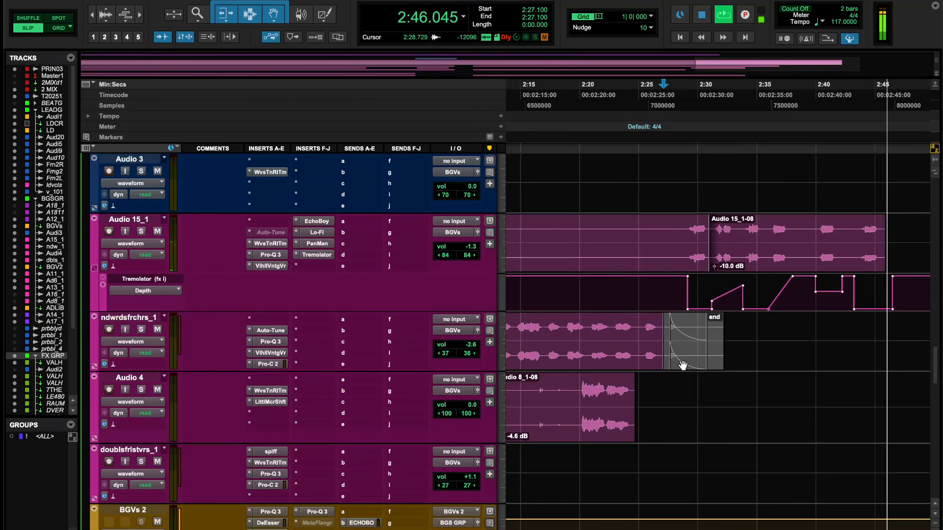
pyautogui.press('space')
# Step: Inspect the PanMan and ValhallaVintageVerb settings on Audio 15_1, closing each plug-in after viewing
pyautogui.hscroll(-10, 682, 366)
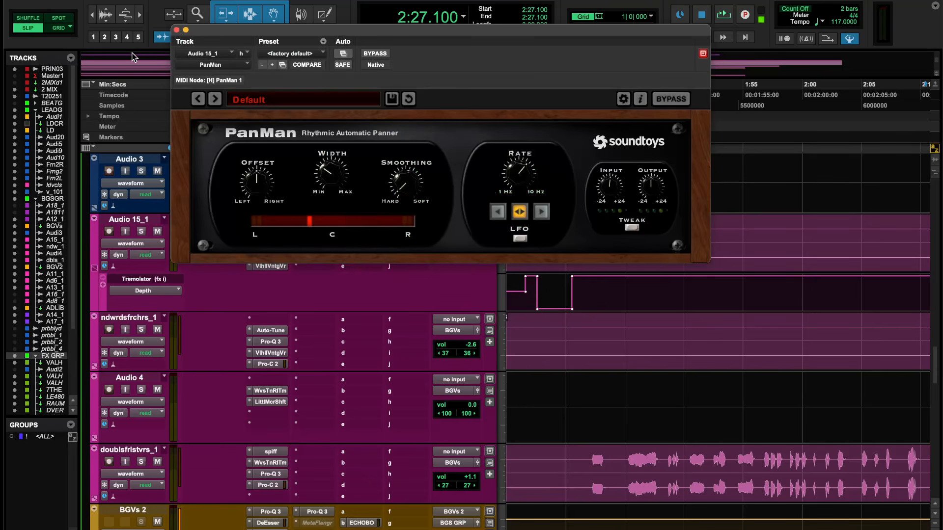
pyautogui.click(177, 31)
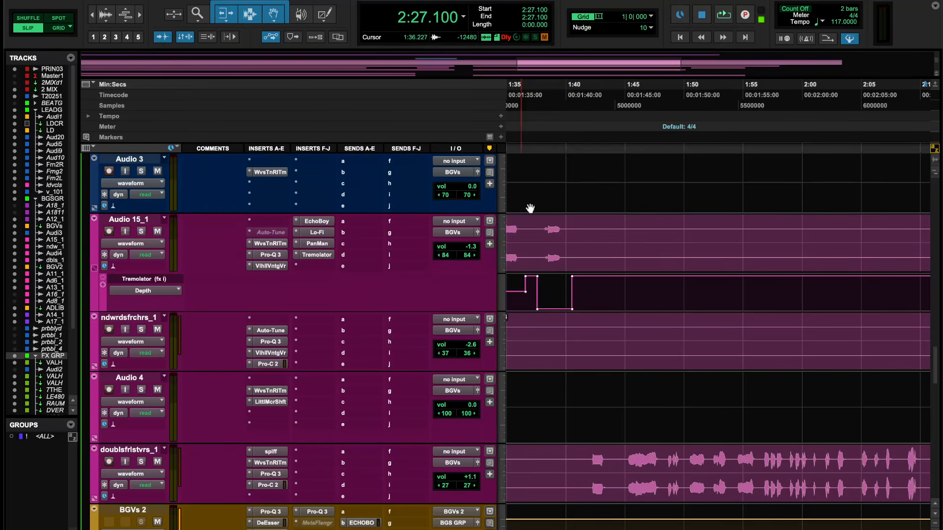
pyautogui.scroll(-4, 655, 319)
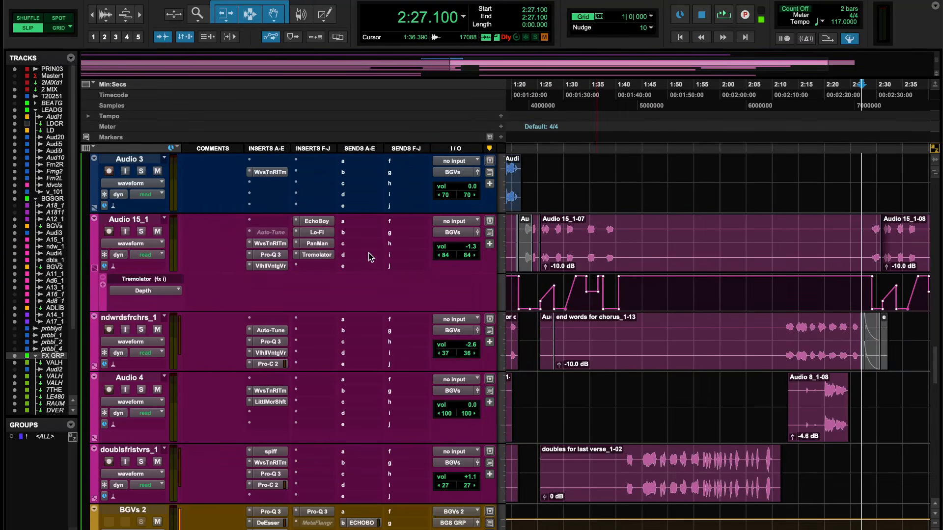
pyautogui.scroll(5, 755, 302)
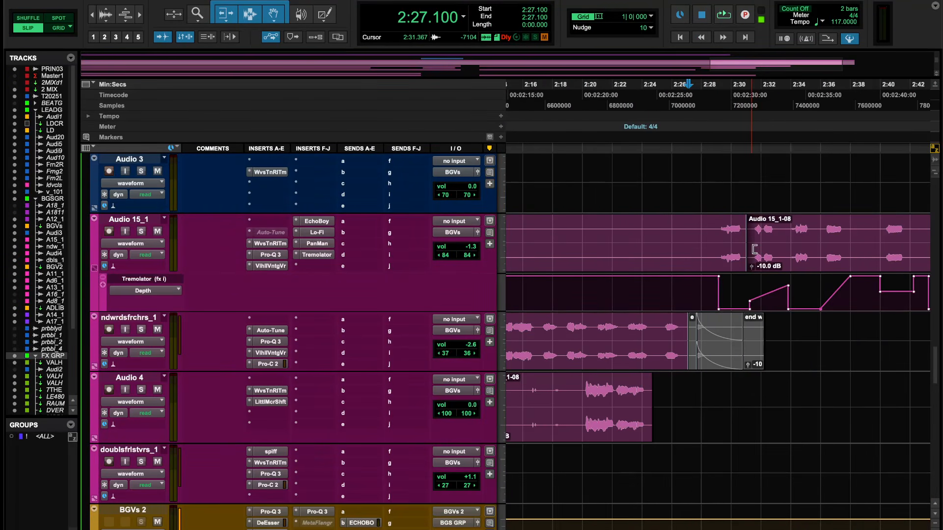
pyautogui.hscroll(3, 754, 250)
pyautogui.click(270, 266)
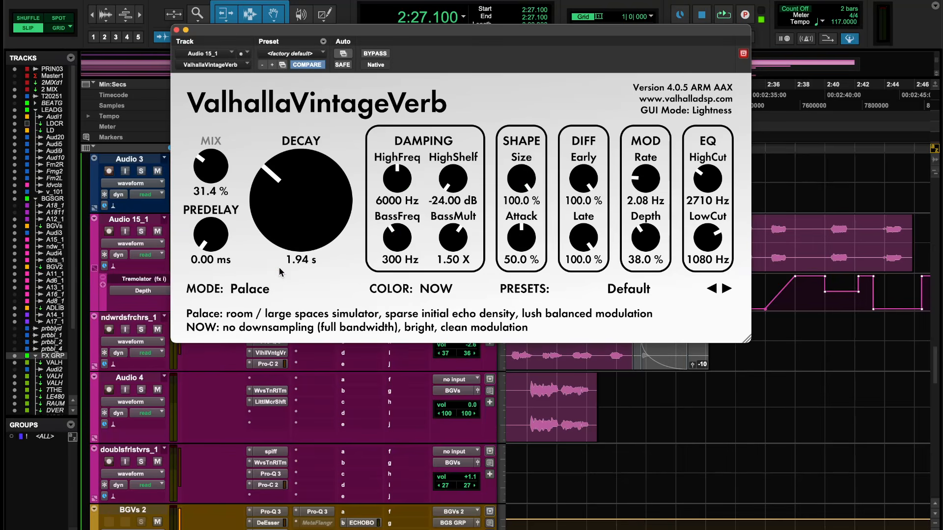
pyautogui.click(176, 30)
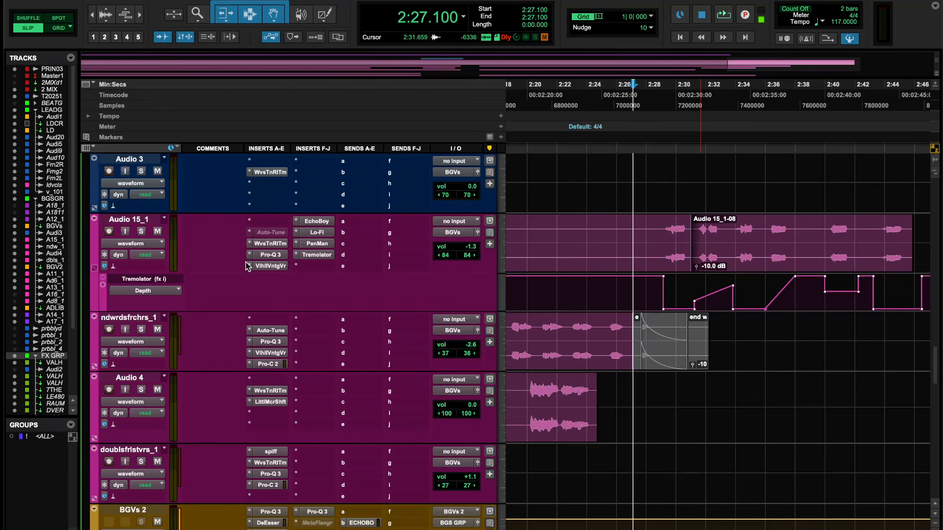
# Step: Inspect the EchoBoy and Lo-Fi inserts on Audio 15_1, closing each plug-in after viewing
pyautogui.click(314, 222)
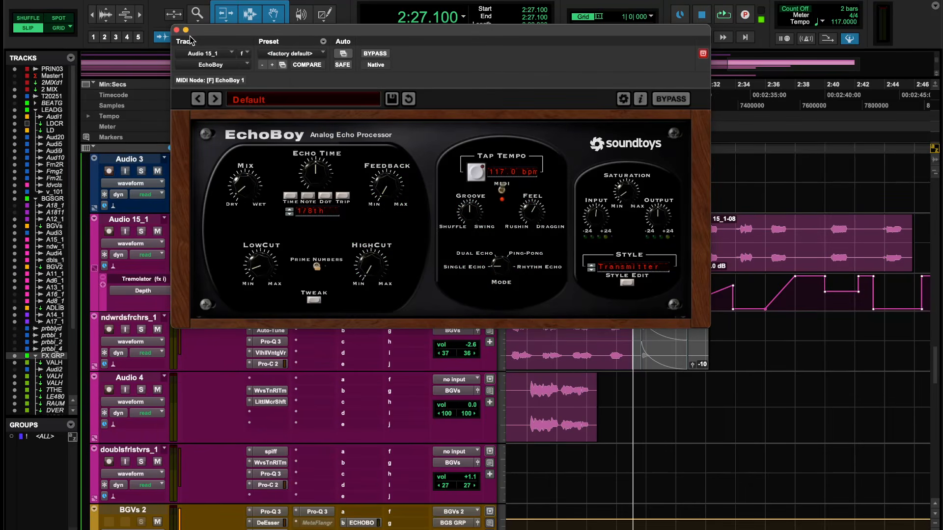
pyautogui.click(177, 30)
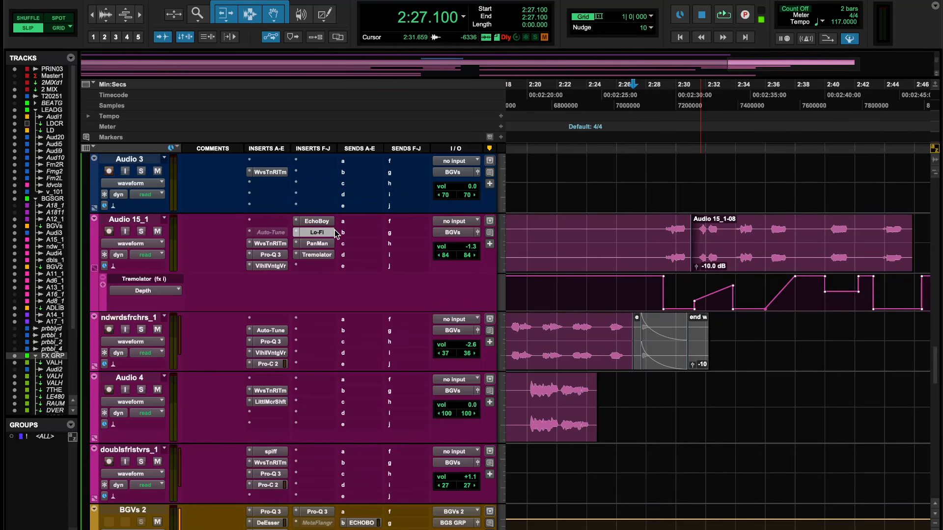
pyautogui.click(317, 233)
pyautogui.click(176, 31)
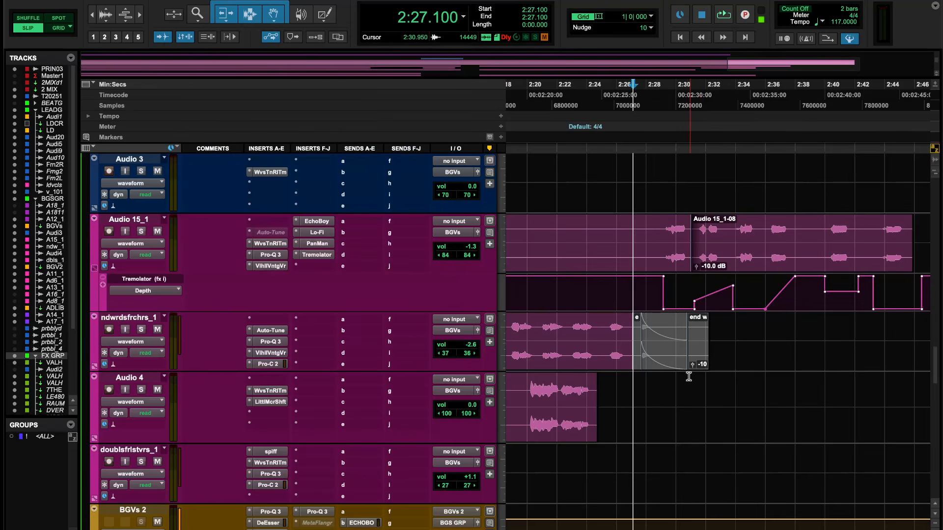
# Step: Inspect the Pro-C 2 compressor on the end-words-for-chorus track and close the plug-in
pyautogui.hscroll(-10, 687, 377)
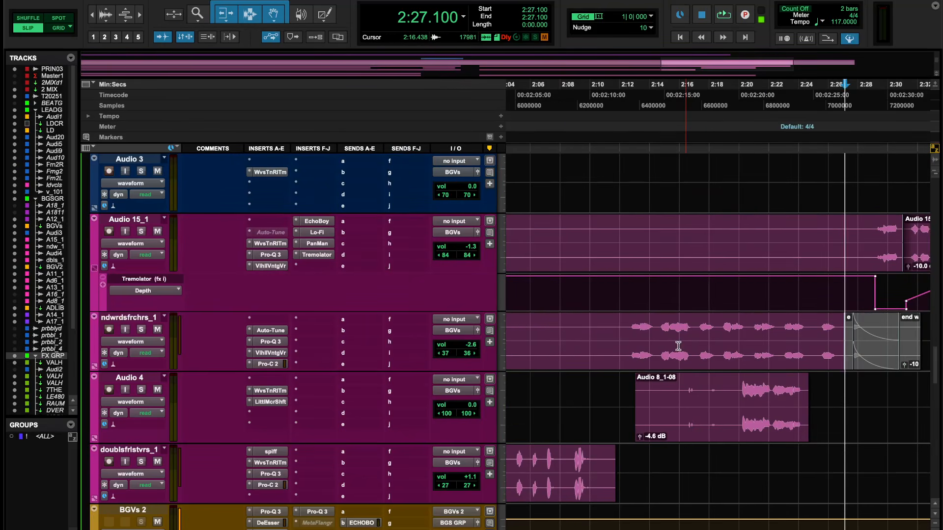
pyautogui.hscroll(-2, 678, 347)
pyautogui.scroll(-3, 680, 345)
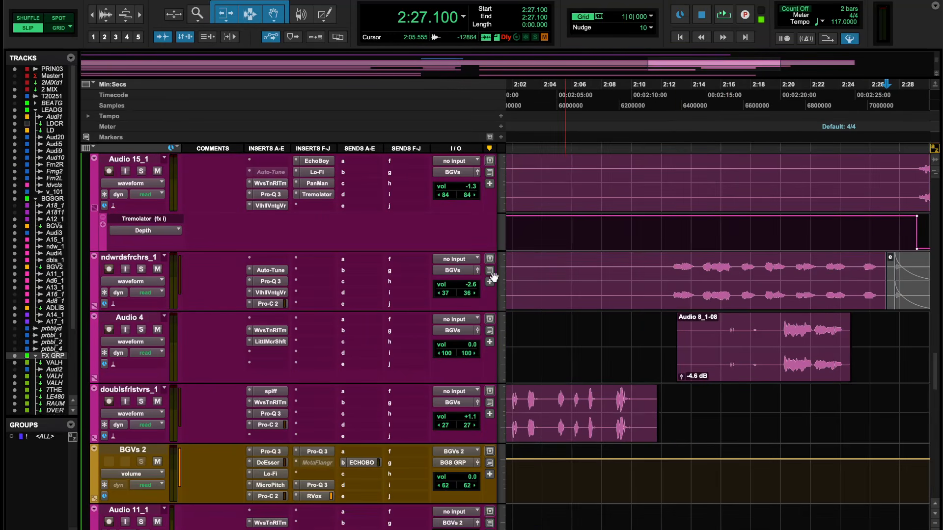
pyautogui.click(268, 304)
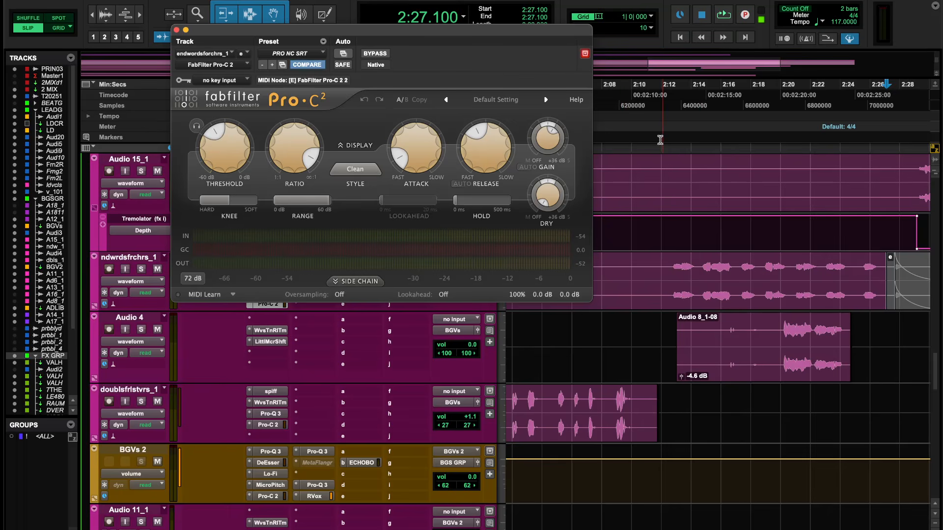
pyautogui.click(176, 29)
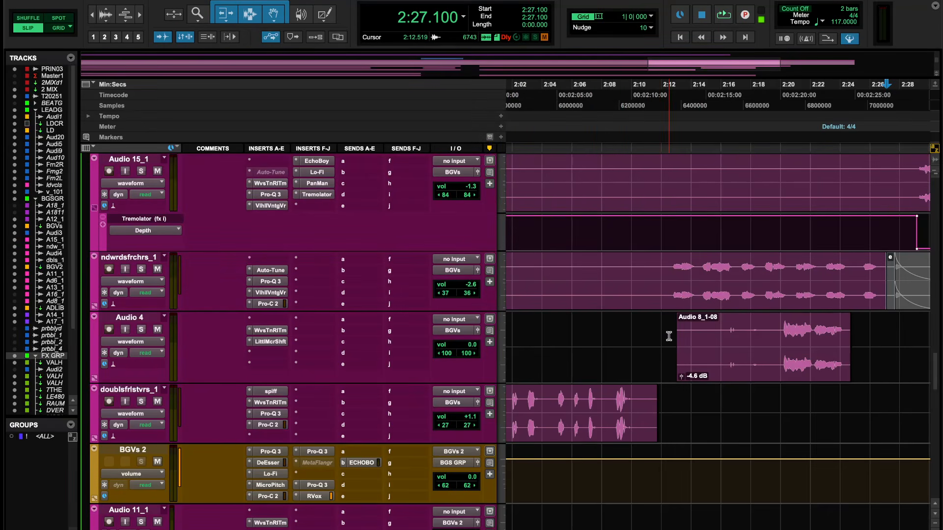
# Step: Play the session from 1:20.770 and restart from 1:06.288 to hear the end-words-for-chorus clips
pyautogui.hscroll(-10, 669, 335)
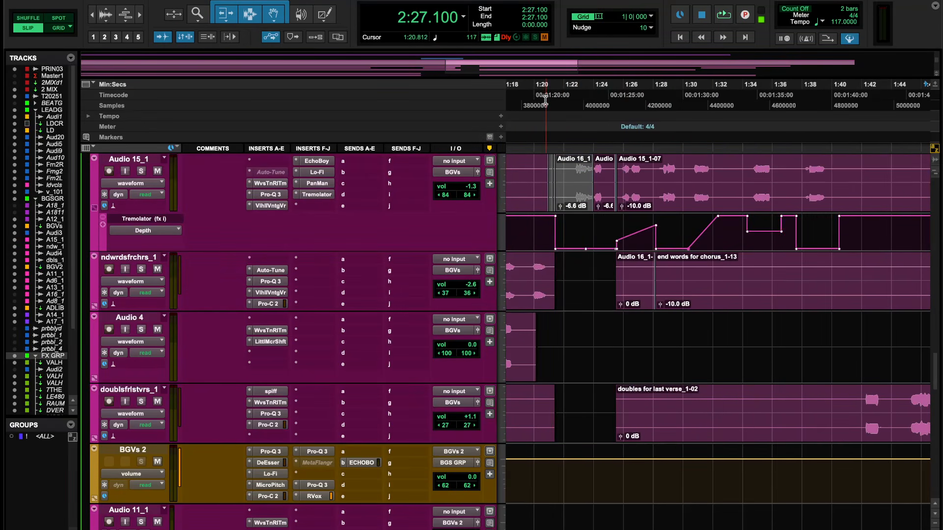
pyautogui.click(545, 101)
pyautogui.press('space')
pyautogui.scroll(-3, 583, 236)
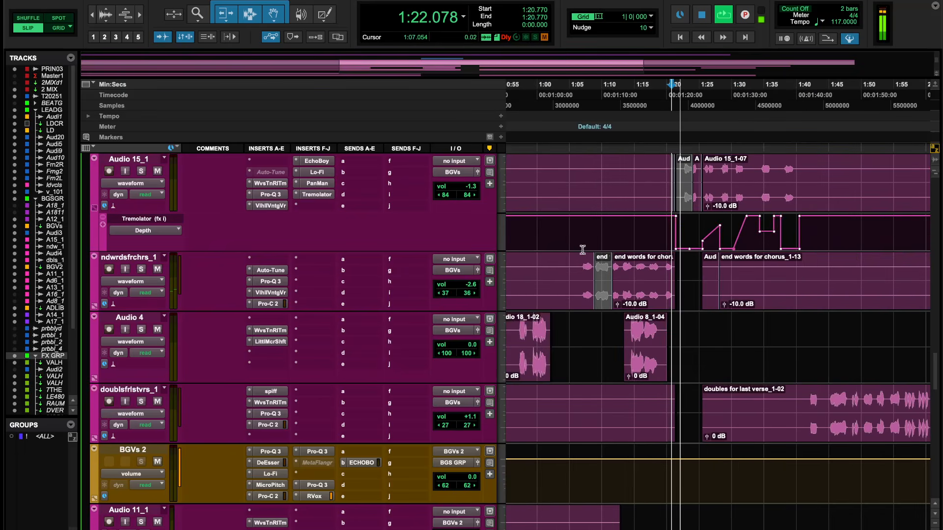
pyautogui.click(579, 211)
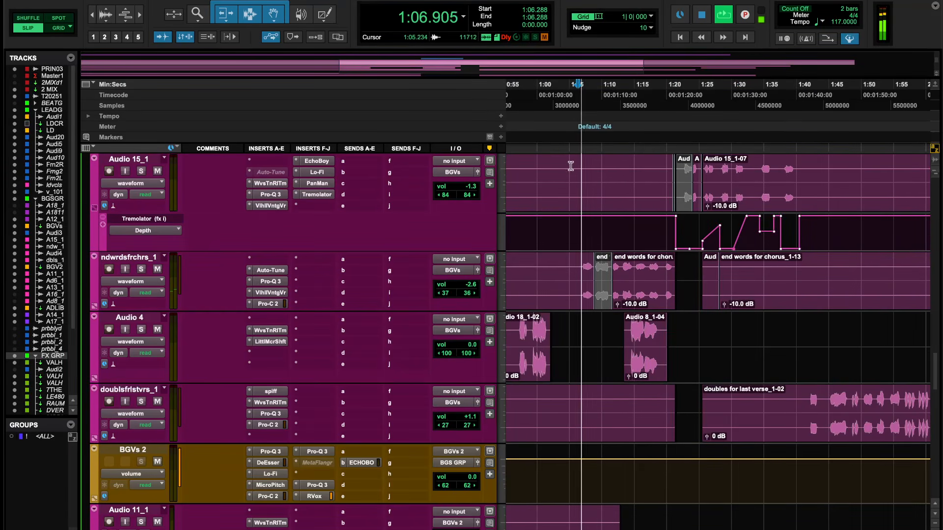
pyautogui.hscroll(-3, 569, 206)
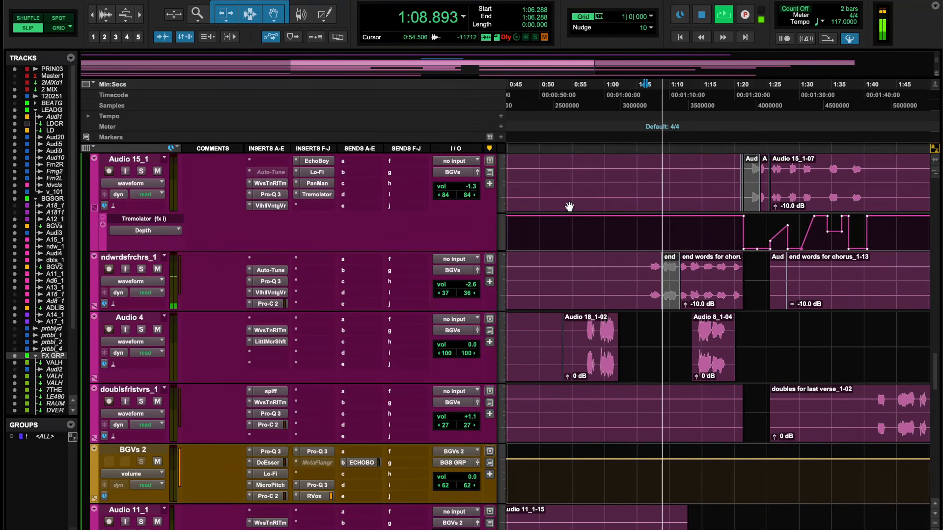
pyautogui.hscroll(1, 646, 290)
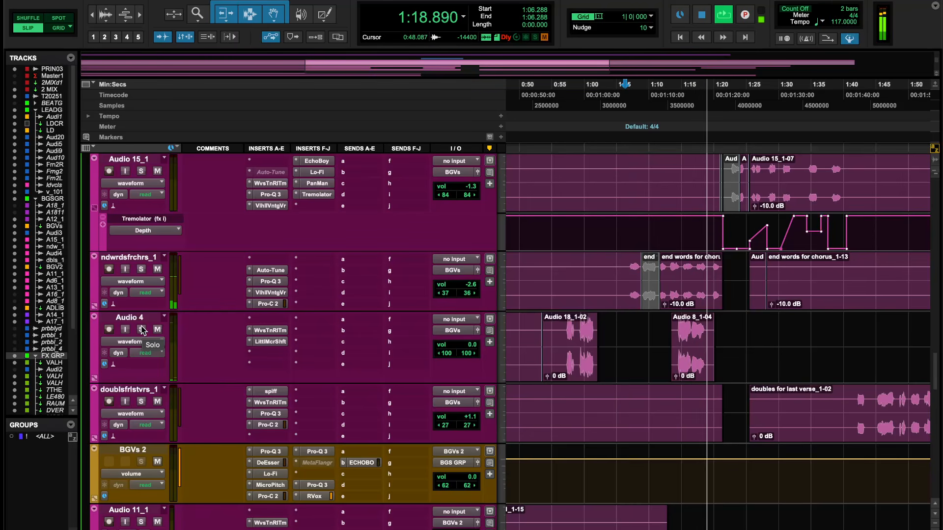
# Step: Play Audio 4's background vocal clip from 0:57.379 and stop playback
pyautogui.hscroll(-3, 555, 299)
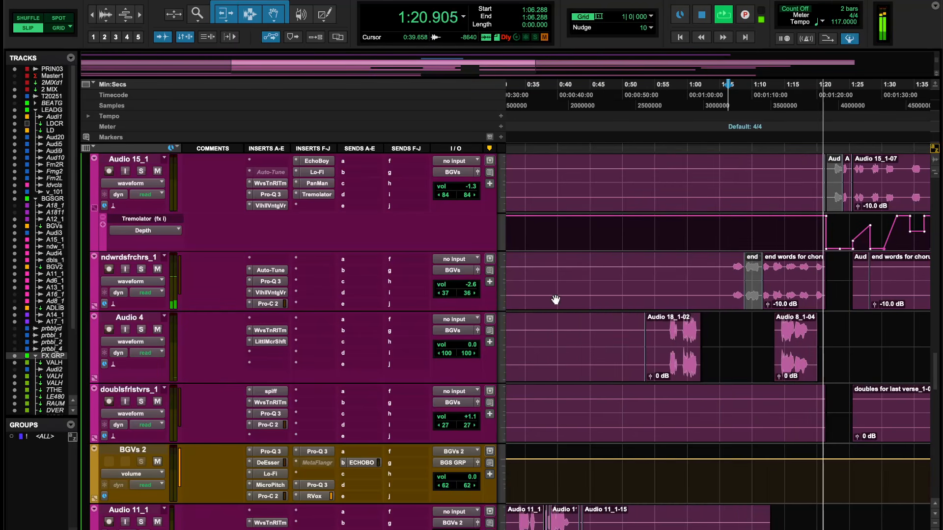
pyautogui.click(670, 89)
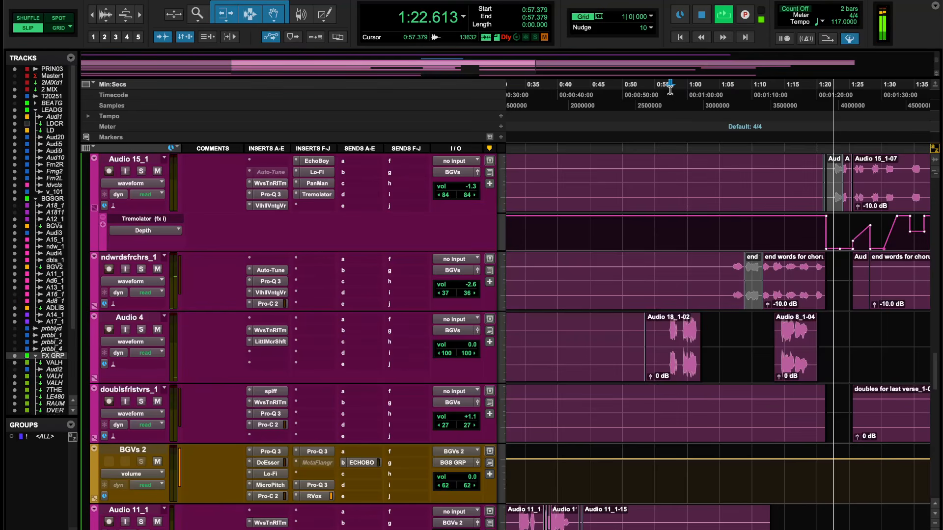
pyautogui.hscroll(-4, 640, 223)
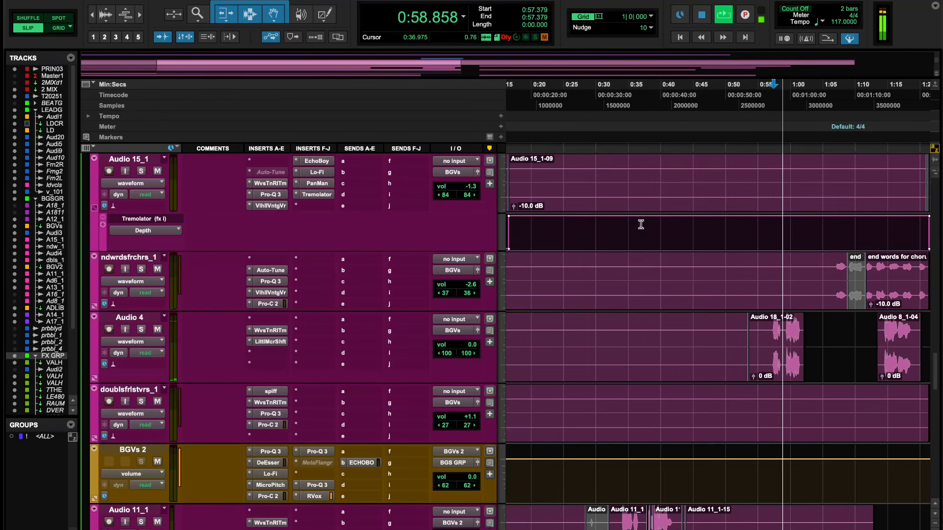
pyautogui.hscroll(3, 638, 231)
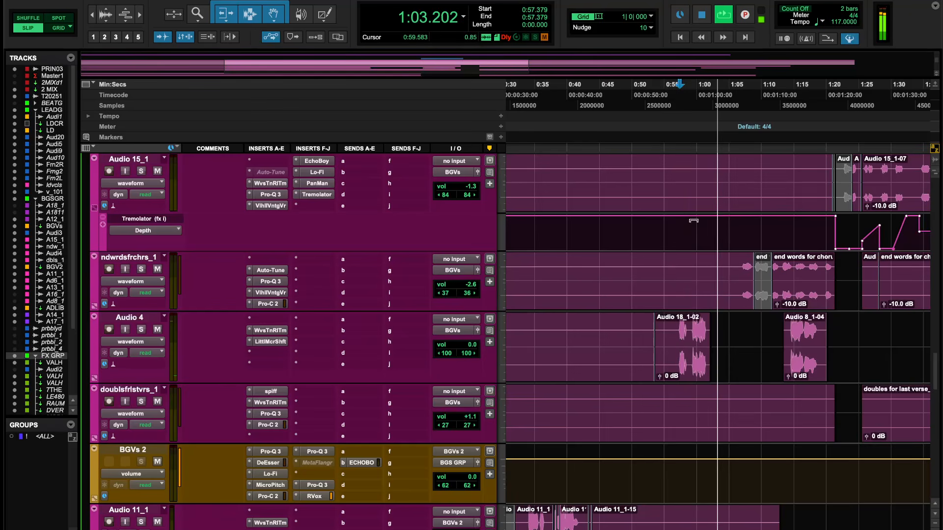
pyautogui.press('space')
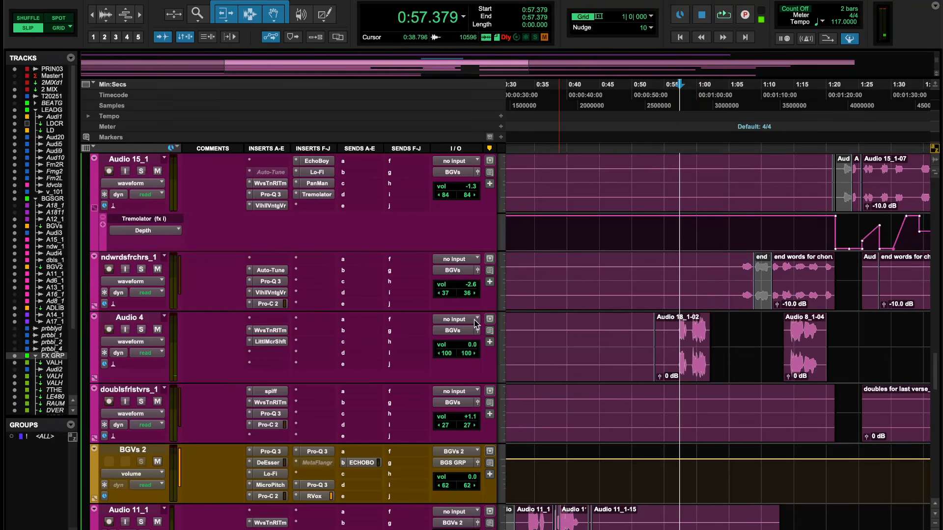
# Step: Inspect the Waves Tune Real-Time and Little MicroShift inserts on Audio 4, closing each plug-in after viewing
pyautogui.click(284, 331)
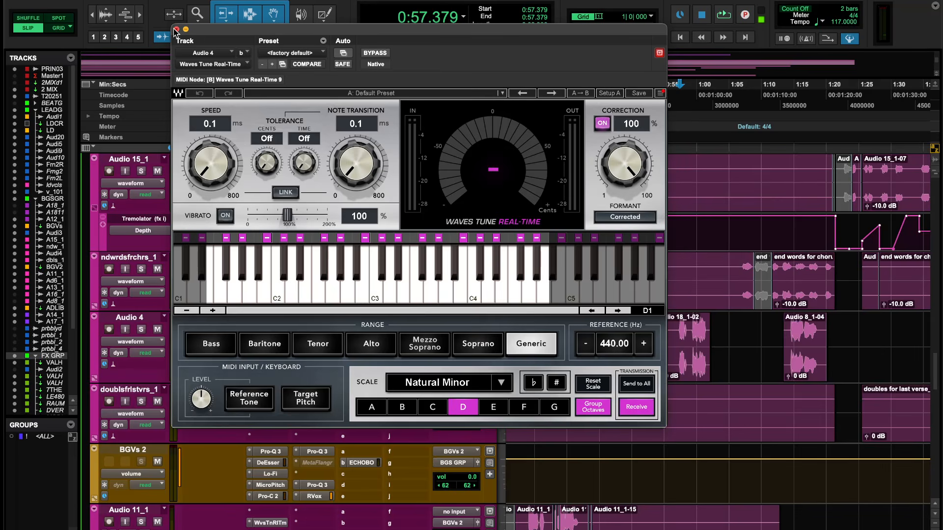
pyautogui.click(176, 29)
pyautogui.click(268, 341)
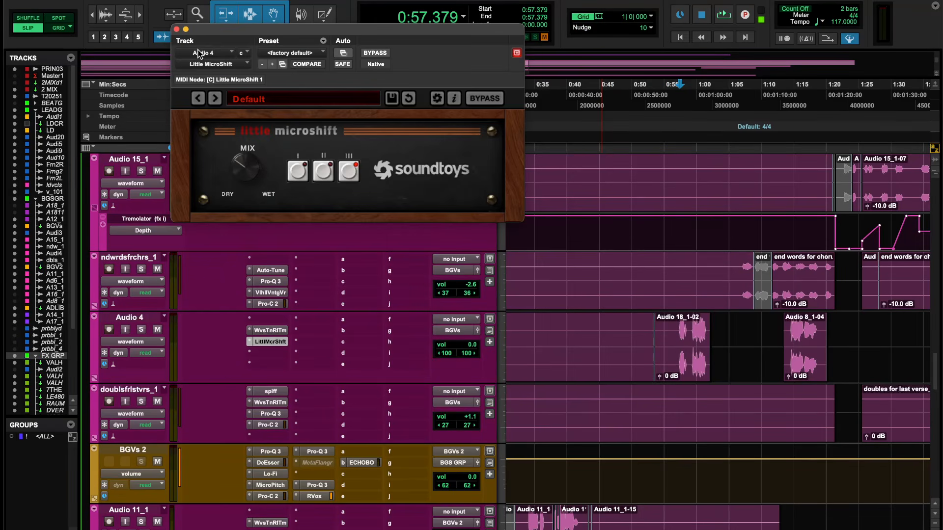
pyautogui.click(176, 29)
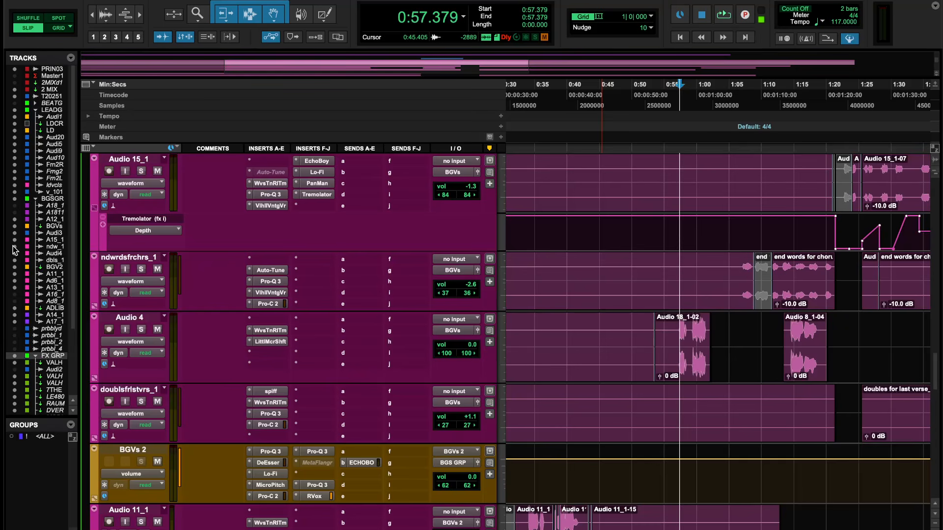
# Step: Check the Pro-Q 3 insert on the end-words-for-chorus track, close it, and play the chorus words from 1:11.373
pyautogui.hscroll(5, 733, 346)
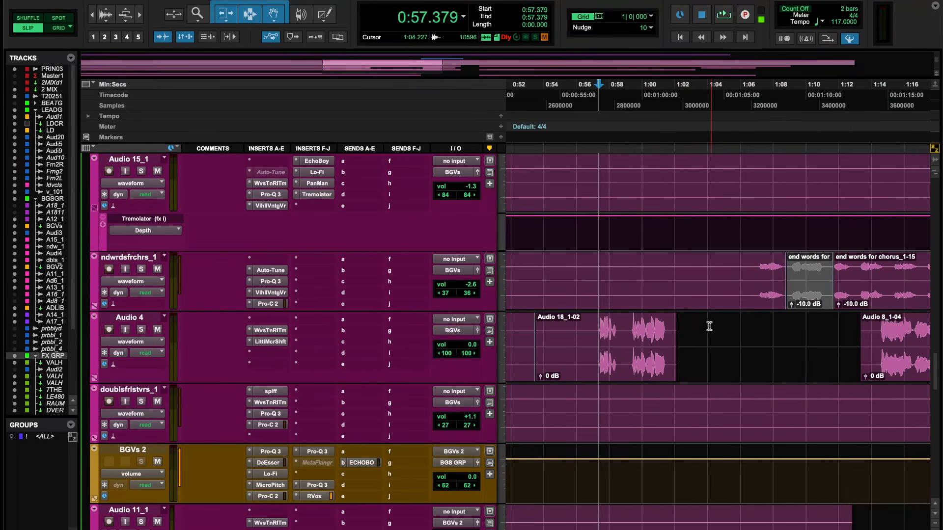
pyautogui.hscroll(3, 707, 315)
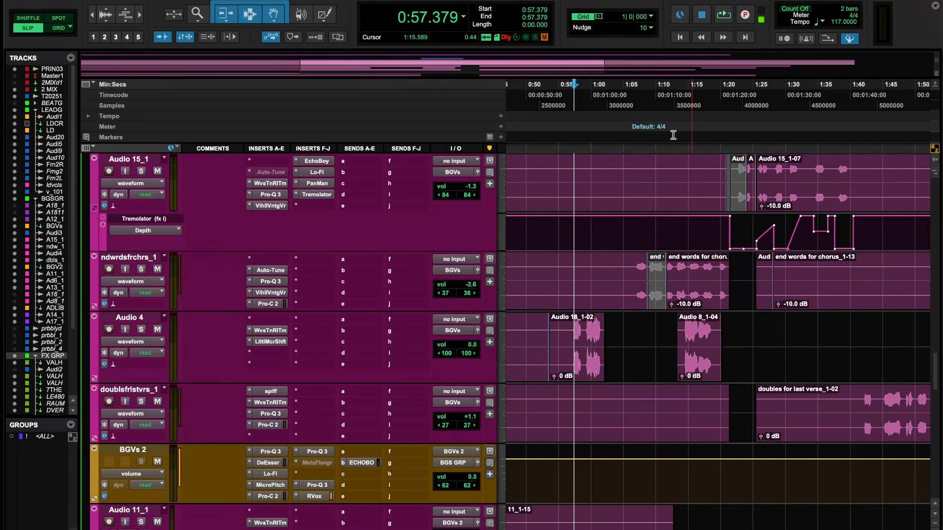
pyautogui.click(633, 95)
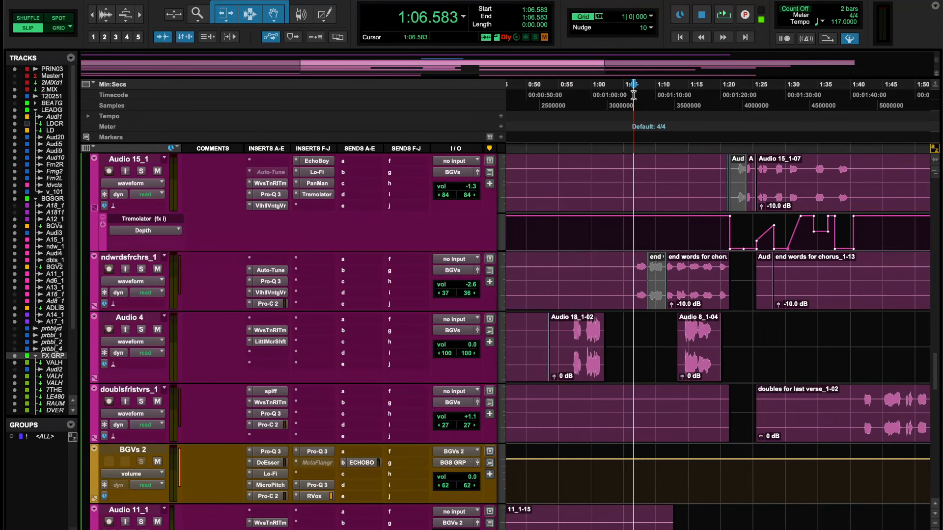
pyautogui.click(664, 87)
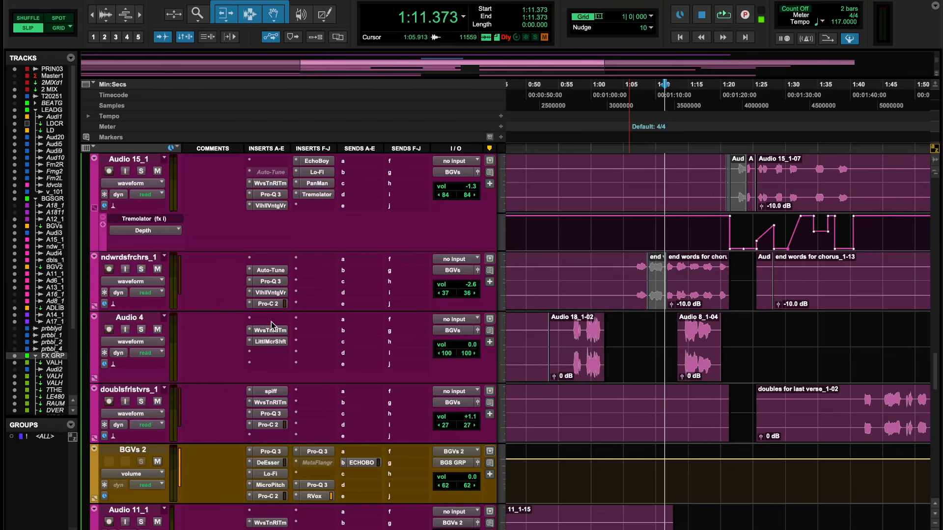
pyautogui.click(269, 283)
pyautogui.click(179, 34)
pyautogui.press('space')
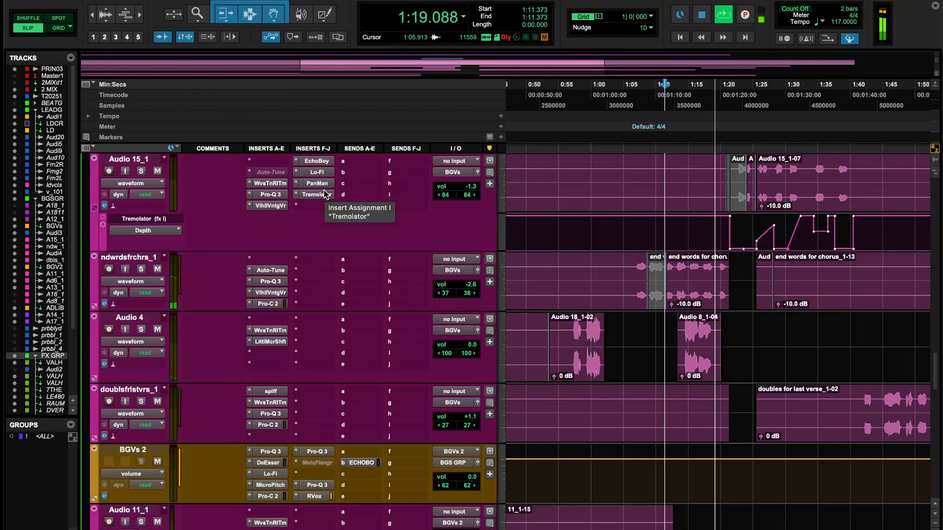
# Step: Play the BGVs 2 tracks Audio 11_1, Audio 6_1 and Audio 13_1 from 0:35.445
pyautogui.hscroll(4, 604, 454)
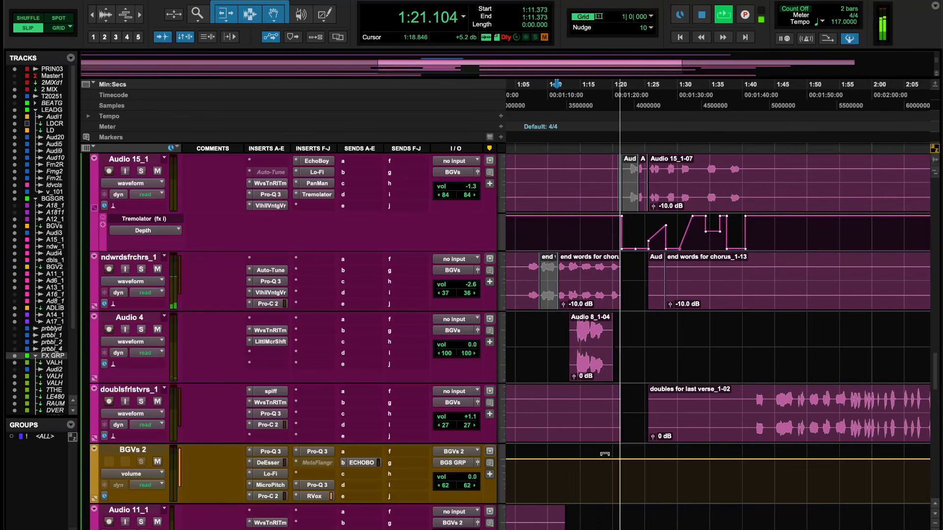
pyautogui.hscroll(1, 604, 454)
pyautogui.scroll(-2, 623, 442)
pyautogui.hscroll(-5, 624, 442)
pyautogui.scroll(-6, 624, 442)
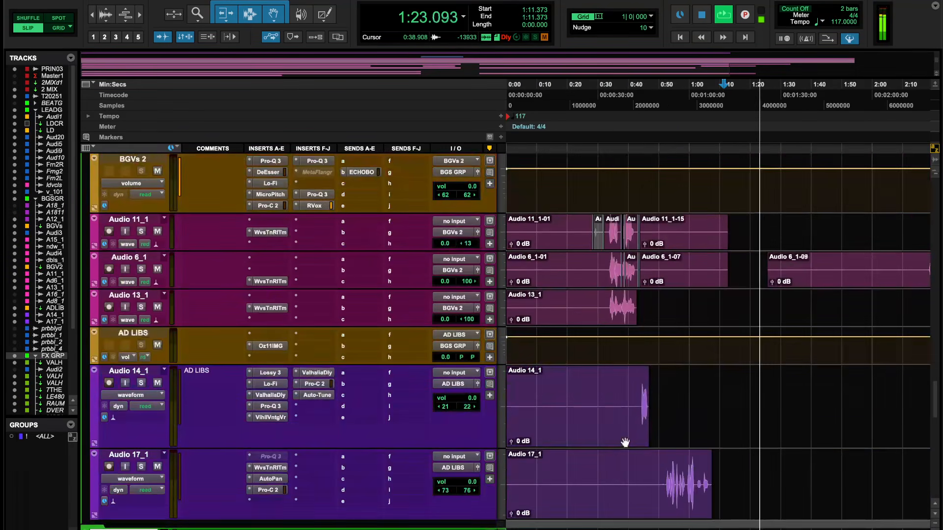
pyautogui.scroll(-3, 624, 443)
pyautogui.click(613, 89)
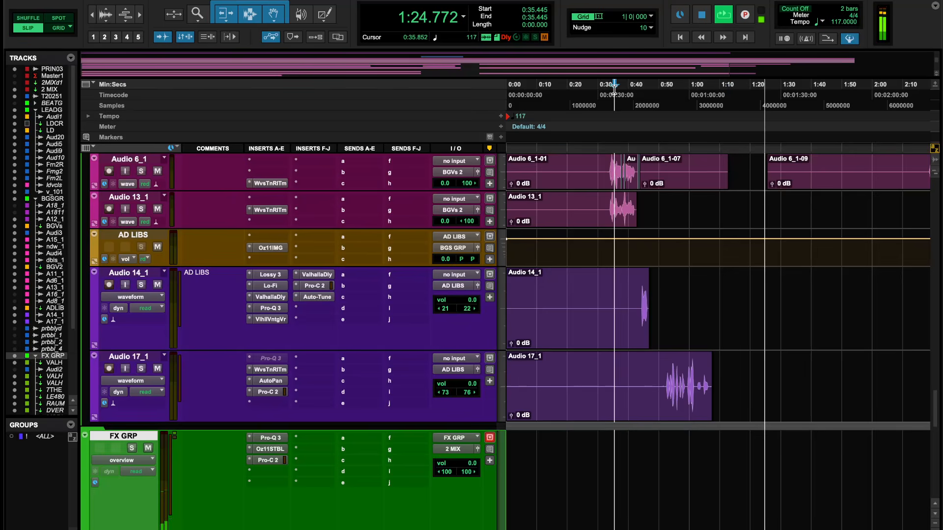
pyautogui.scroll(1, 643, 200)
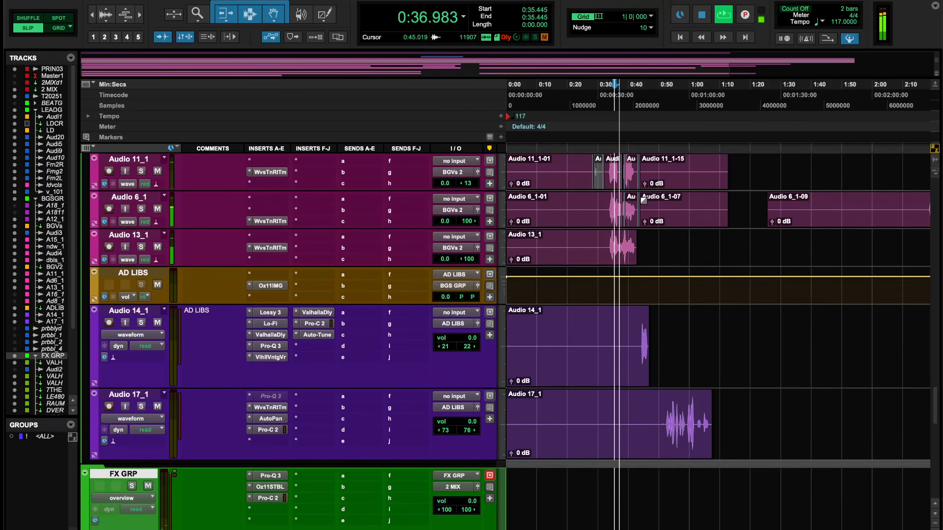
pyautogui.scroll(1, 647, 275)
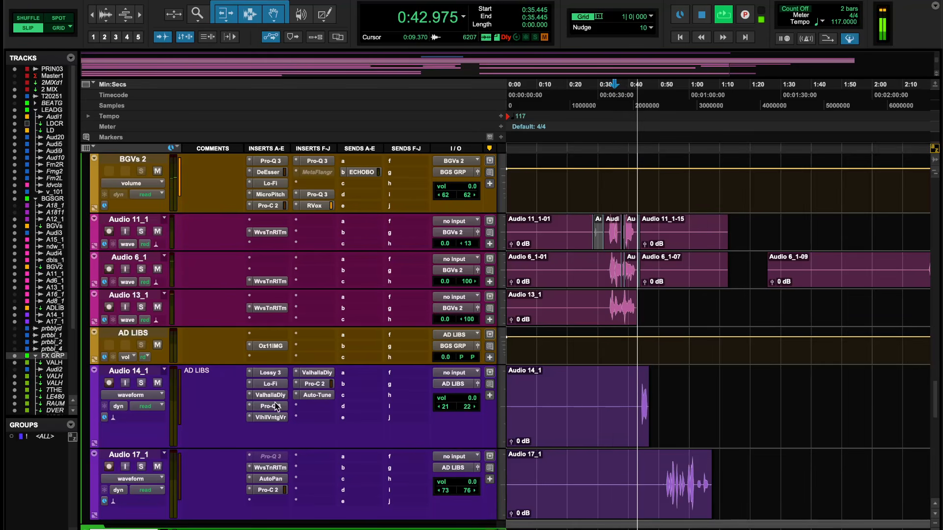
# Step: Show the volume automation lane beneath Audio 14_1, check the dip at the ad-lib clip's end, and stop playback
pyautogui.click(94, 444)
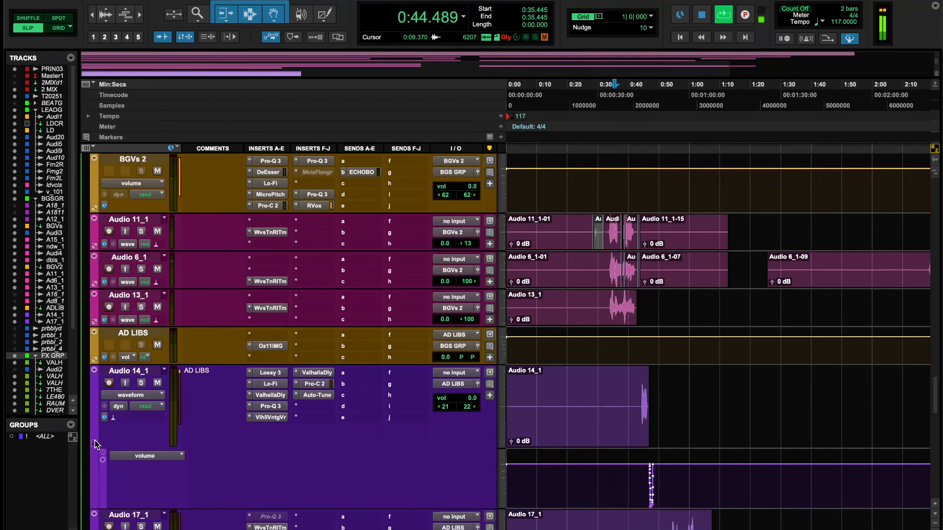
pyautogui.click(122, 457)
pyautogui.click(128, 456)
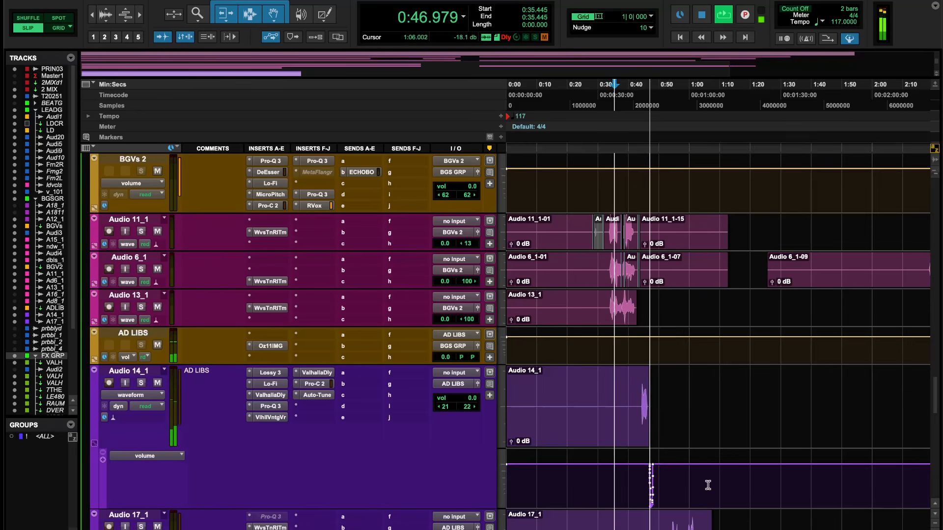
pyautogui.scroll(4, 649, 466)
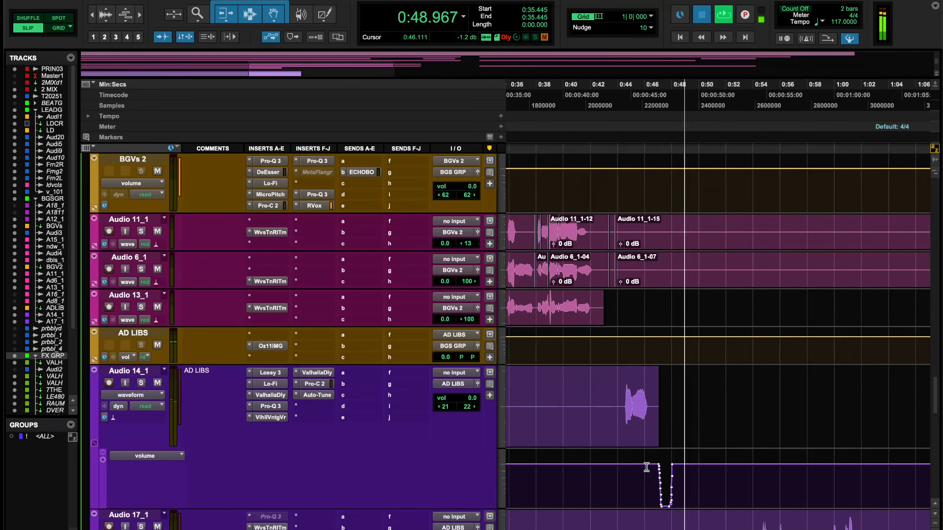
pyautogui.press('space')
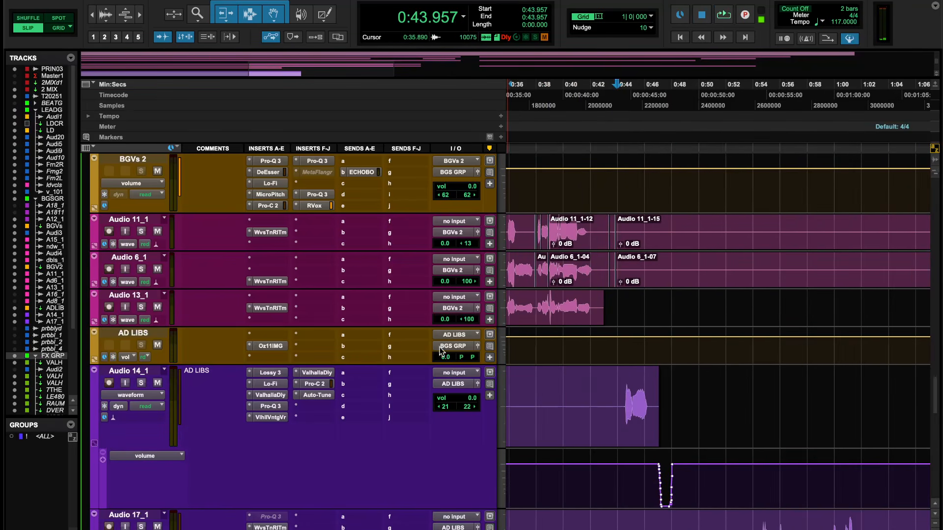
# Step: Inspect the ValhallaDelay and ValhallaVintageVerb settings on Audio 14_1, close the plug-in, and examine the ad-lib clip with its volume automation
pyautogui.click(322, 375)
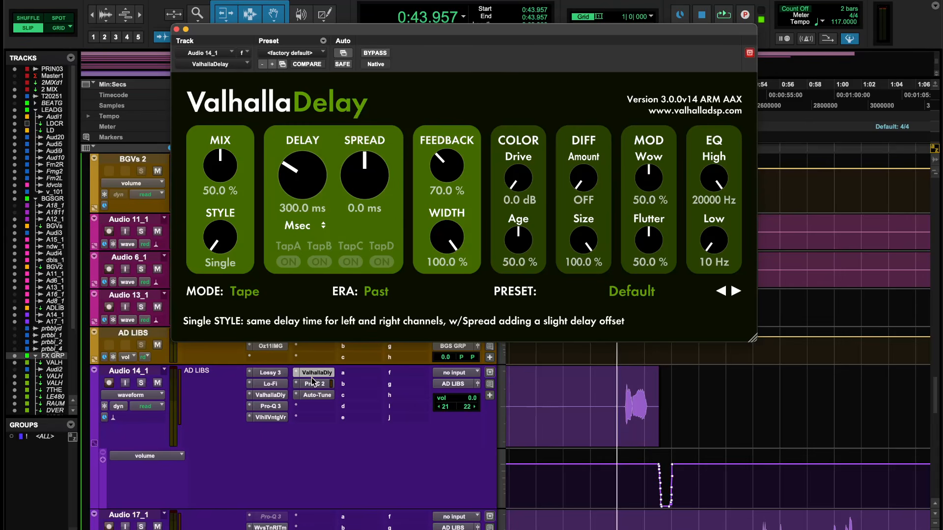
pyautogui.click(272, 418)
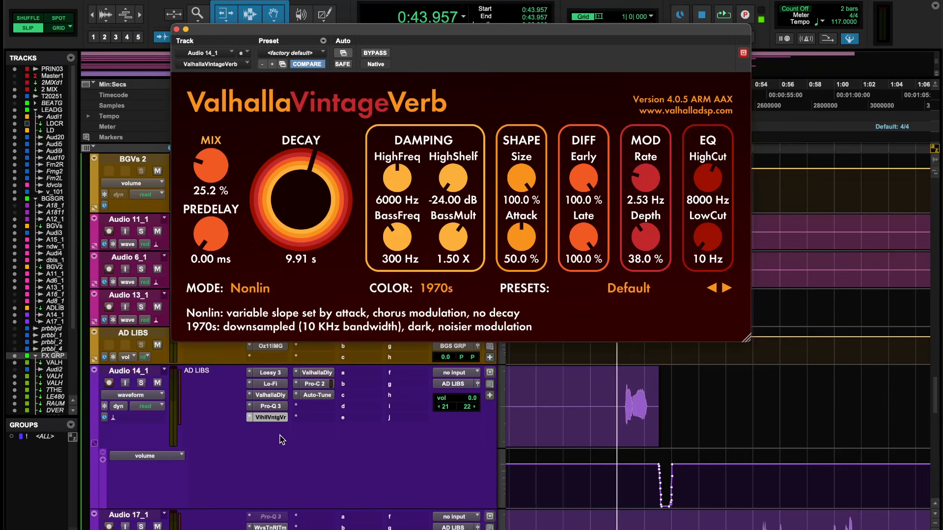
pyautogui.click(268, 416)
pyautogui.scroll(2, 644, 421)
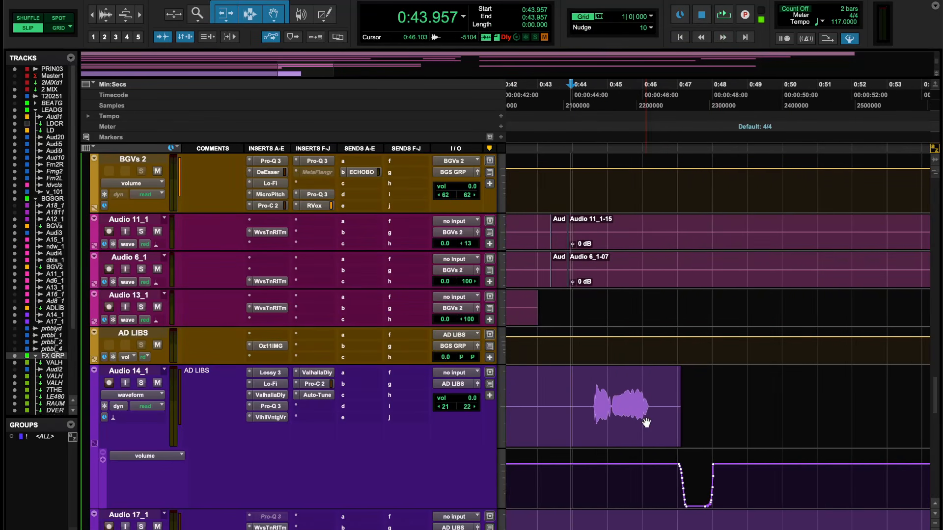
pyautogui.scroll(2, 644, 417)
pyautogui.scroll(-2, 683, 413)
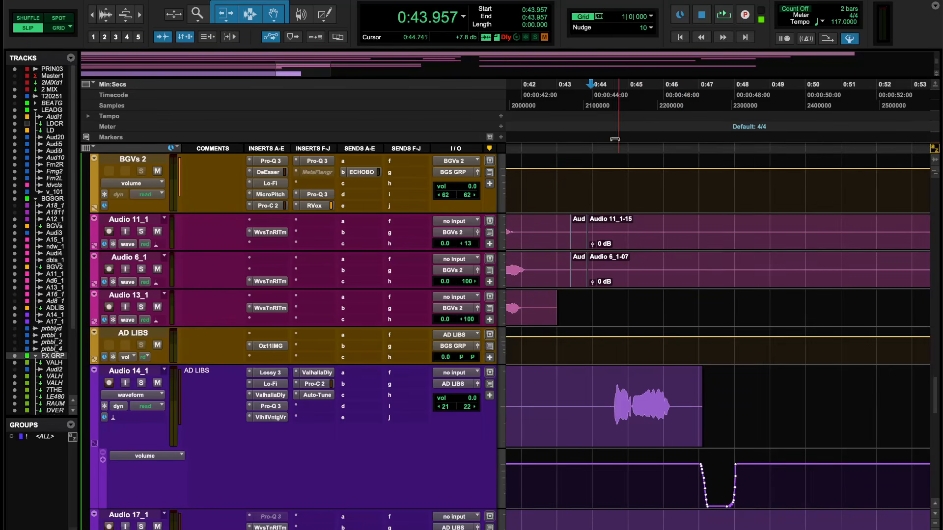
# Step: Solo Audio 14_1, play its ad-lib from 0:44.583 through the volume dip, stop playback and unsolo the track
pyautogui.click(613, 105)
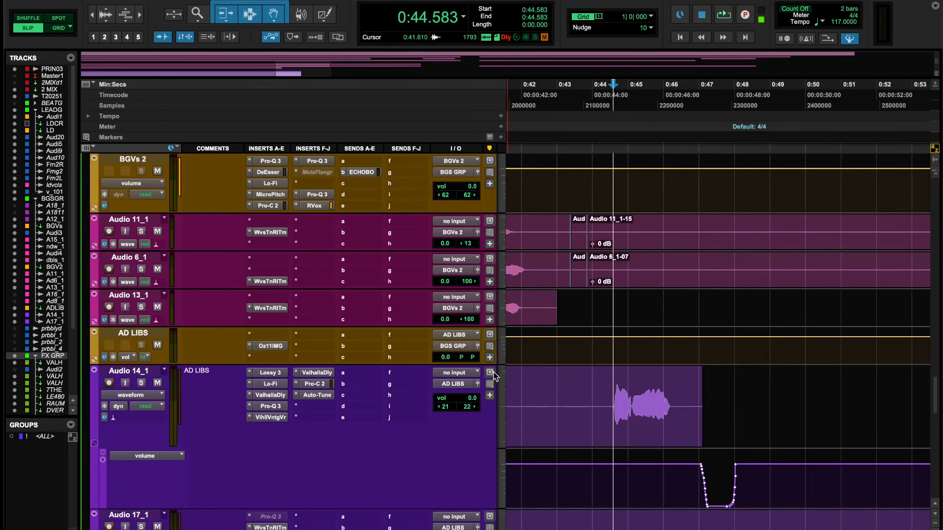
pyautogui.scroll(-4, 371, 366)
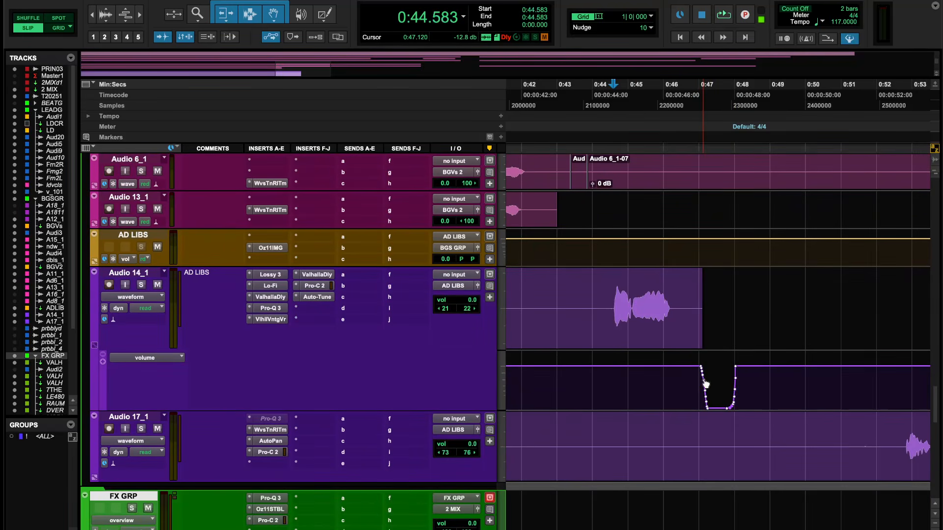
pyautogui.click(140, 285)
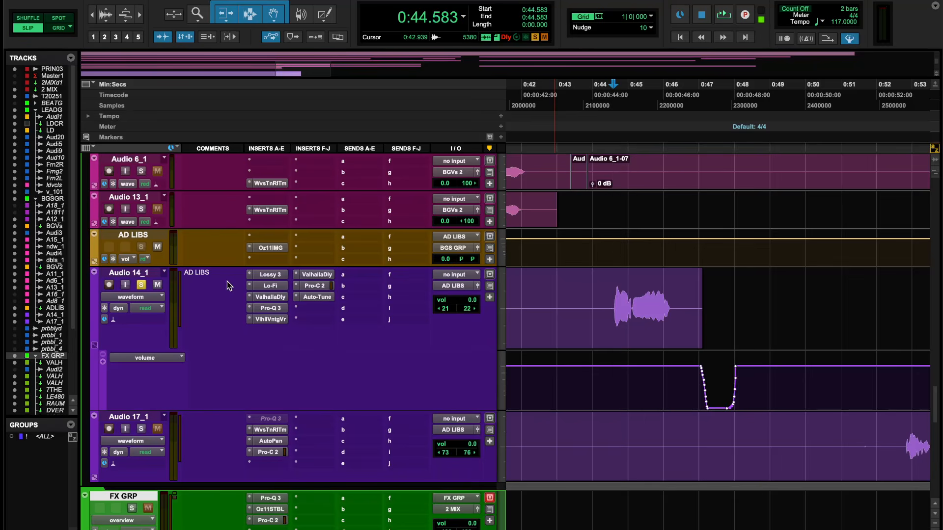
pyautogui.press('space')
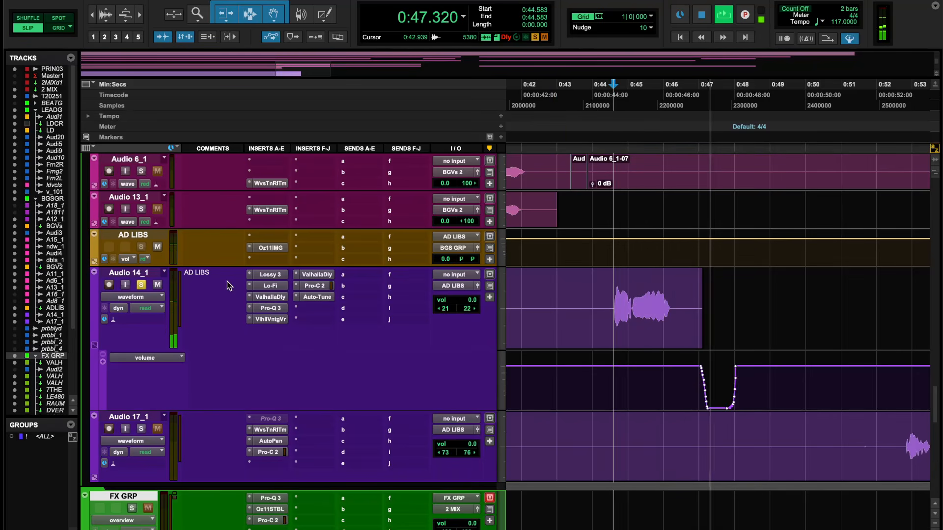
pyautogui.press('space')
pyautogui.click(142, 284)
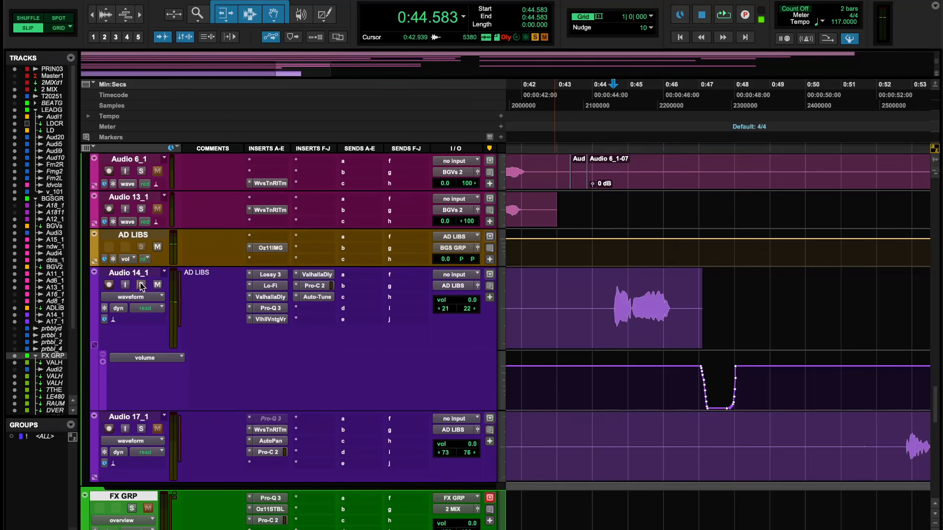
# Step: Inspect the ValhallaVintageVerb and second ValhallaDelay inserts on Audio 14_1, recheck the reverb settings, and close the plug-in windows
pyautogui.scroll(-1, 622, 323)
pyautogui.hscroll(-3, 622, 323)
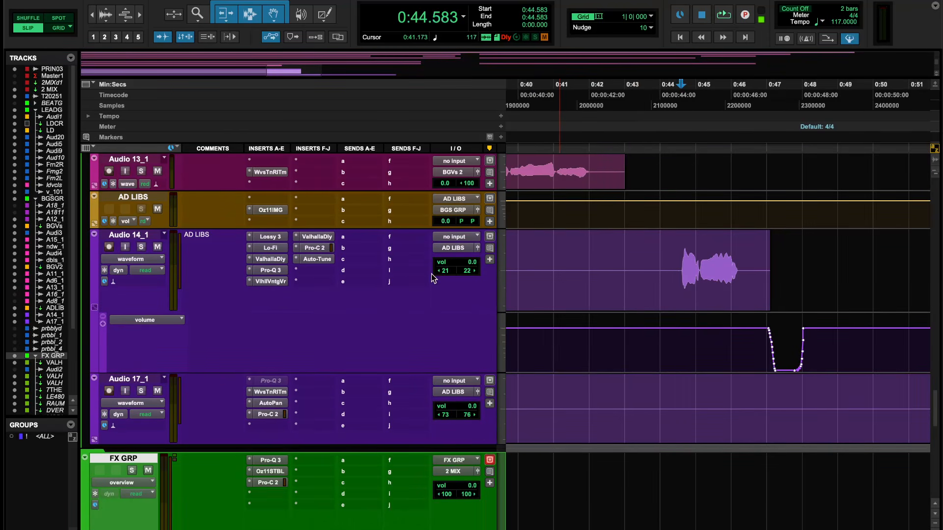
pyautogui.click(271, 281)
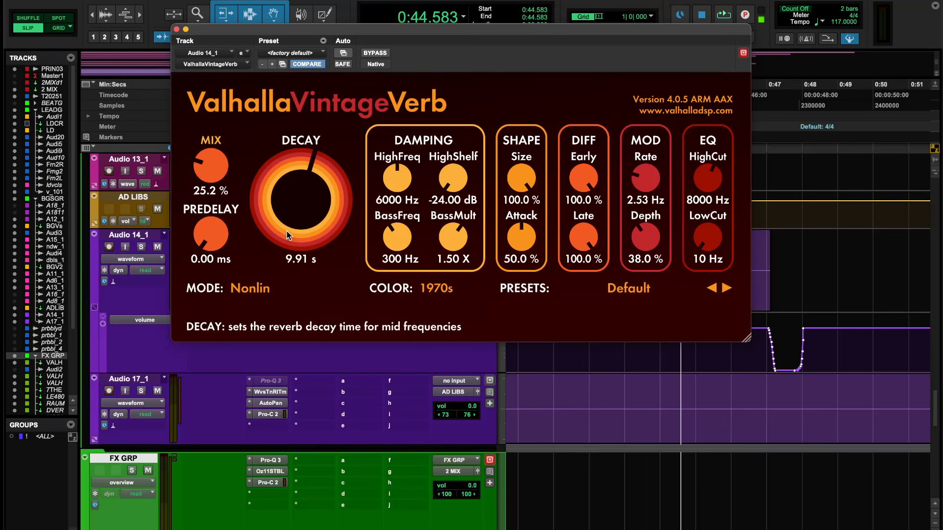
pyautogui.click(177, 30)
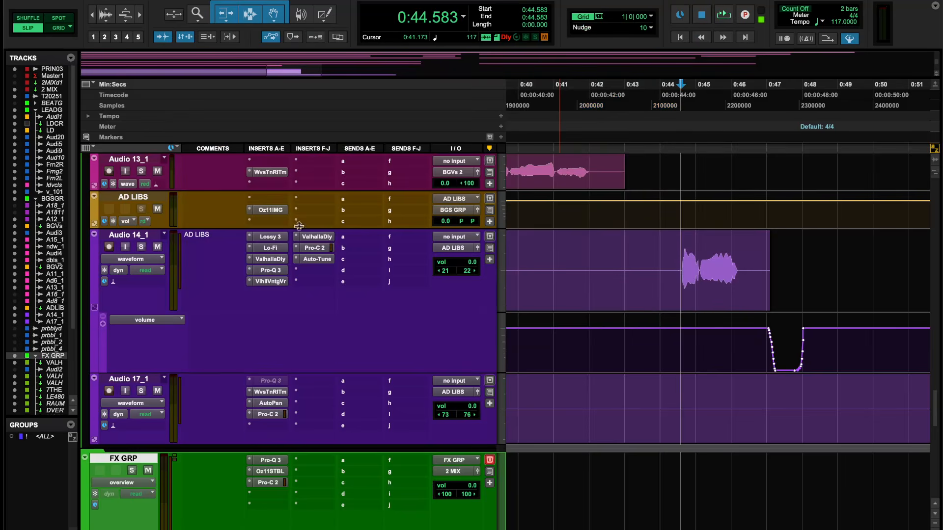
pyautogui.click(322, 240)
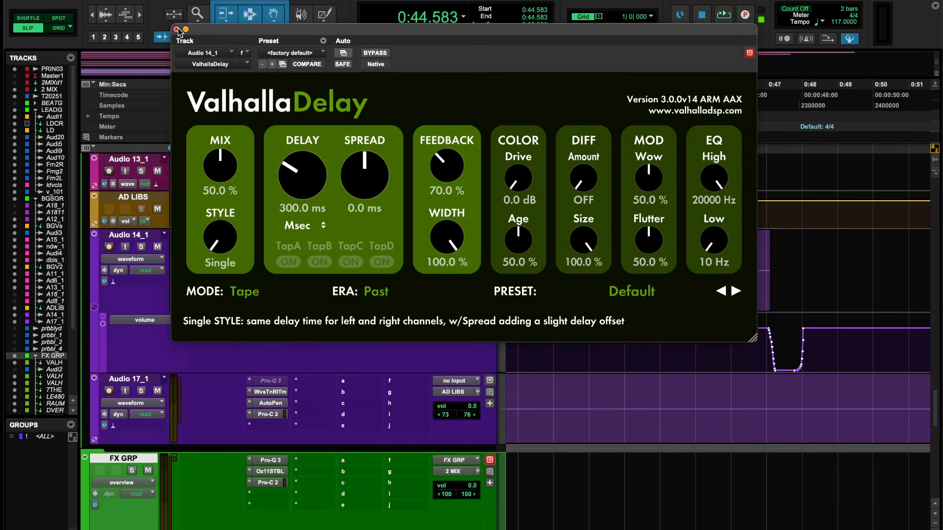
pyautogui.click(178, 30)
pyautogui.click(268, 282)
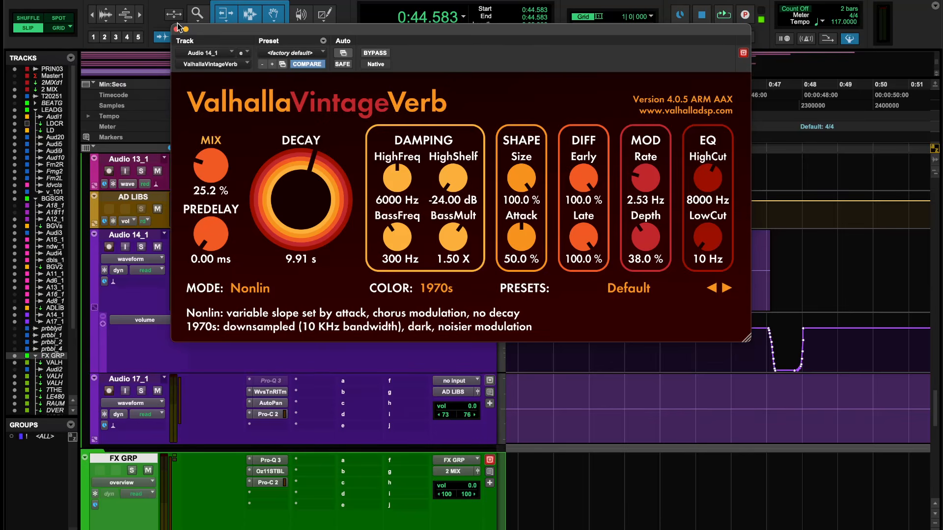
pyautogui.click(177, 28)
# Step: Play the Audio 14_1 ad-lib in the full mix from 0:43.893, then stop playback before the Audio 17_1 phrases
pyautogui.scroll(-5, 696, 314)
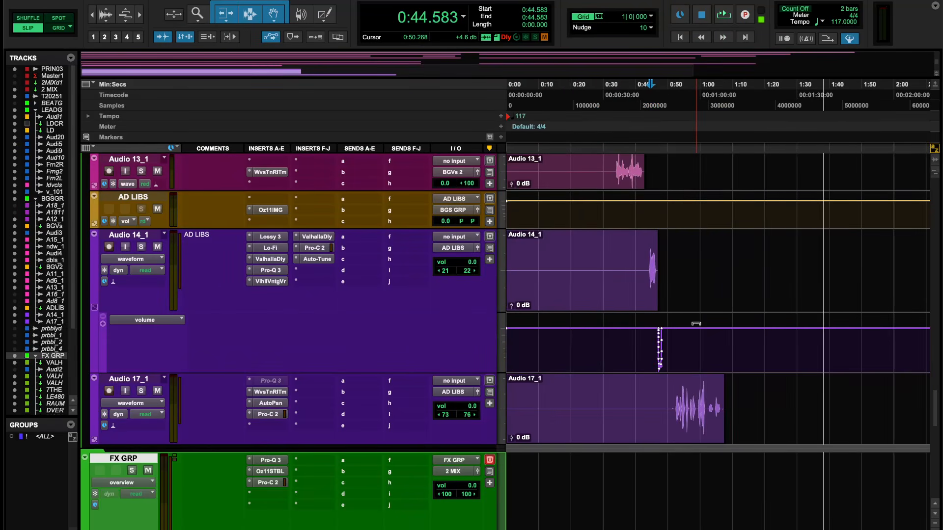
pyautogui.scroll(-2, 696, 324)
pyautogui.scroll(3, 621, 280)
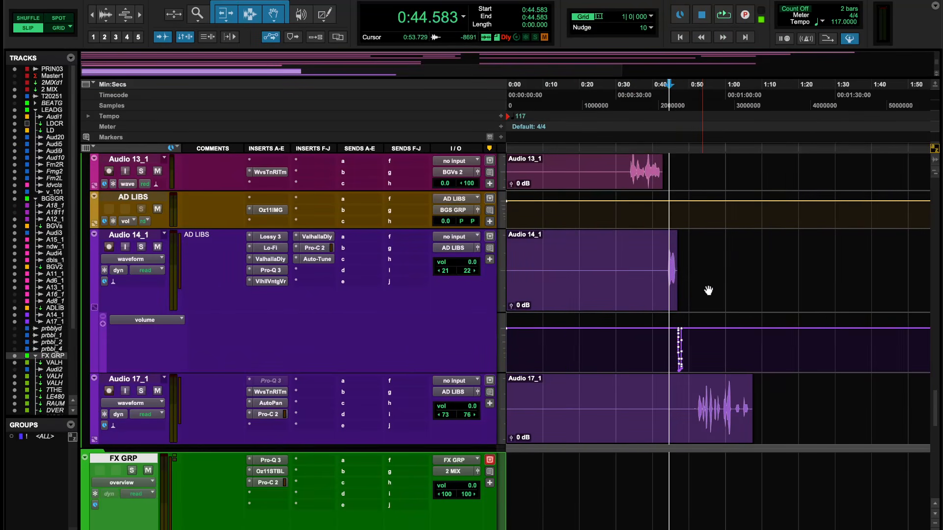
pyautogui.scroll(3, 708, 290)
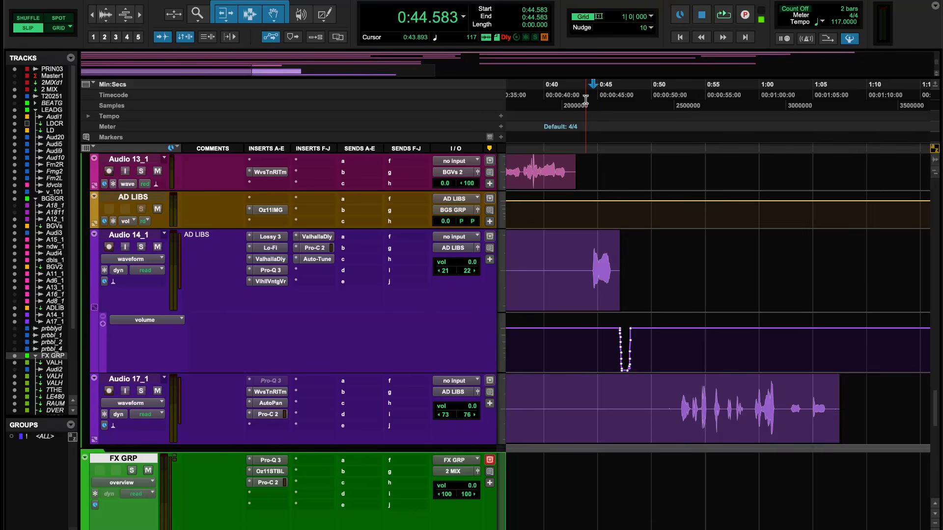
pyautogui.scroll(2, 604, 265)
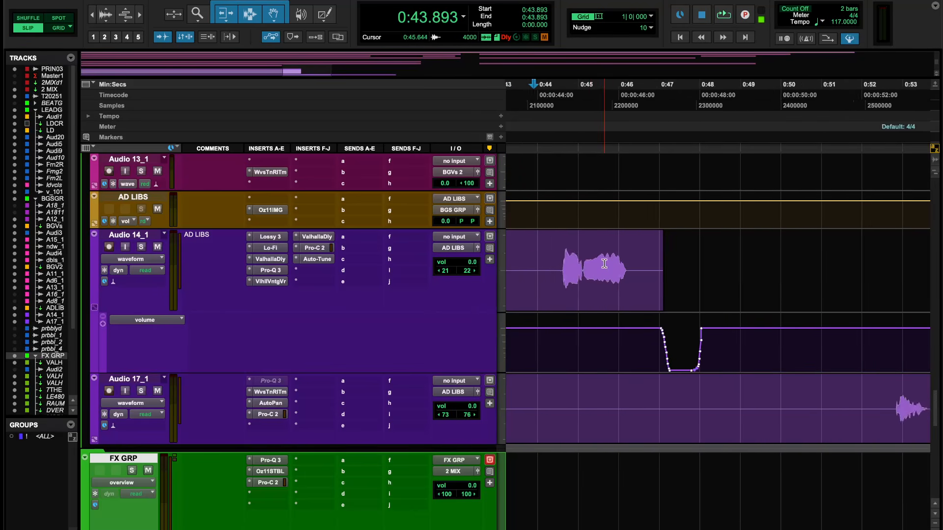
pyautogui.scroll(-3, 638, 272)
pyautogui.scroll(-3, 653, 277)
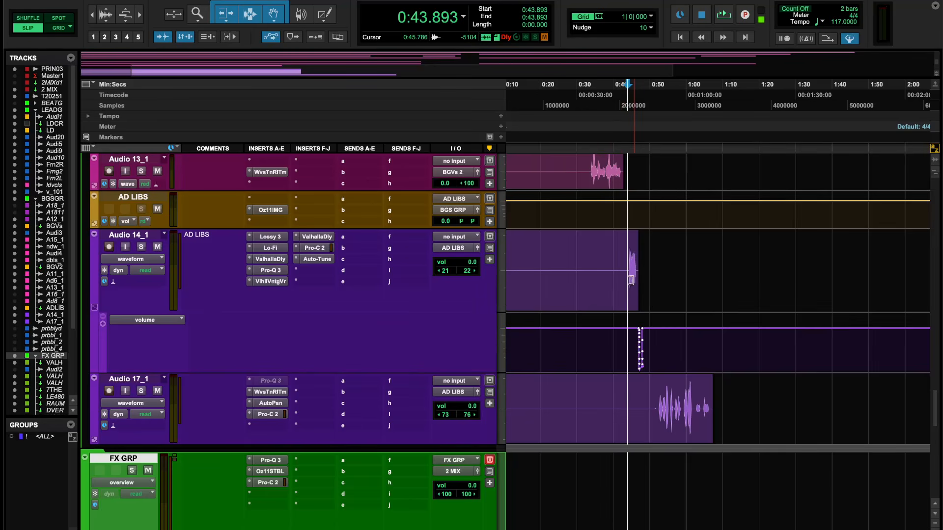
pyautogui.press('space')
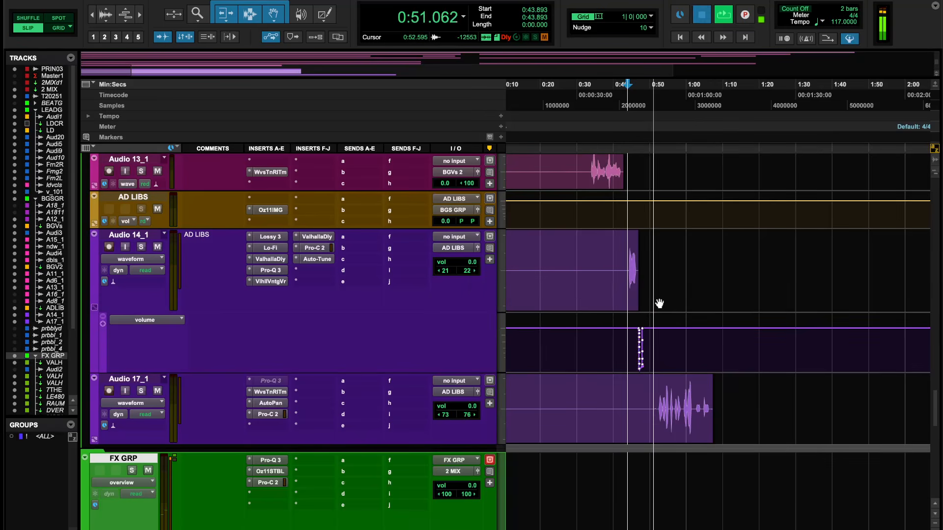
pyautogui.press('space')
# Step: Play the Audio 14_1 and Audio 17_1 ad-libs in the mix from 0:42.494 to about 1:05, then stop
pyautogui.scroll(3, 644, 302)
pyautogui.scroll(10, 641, 214)
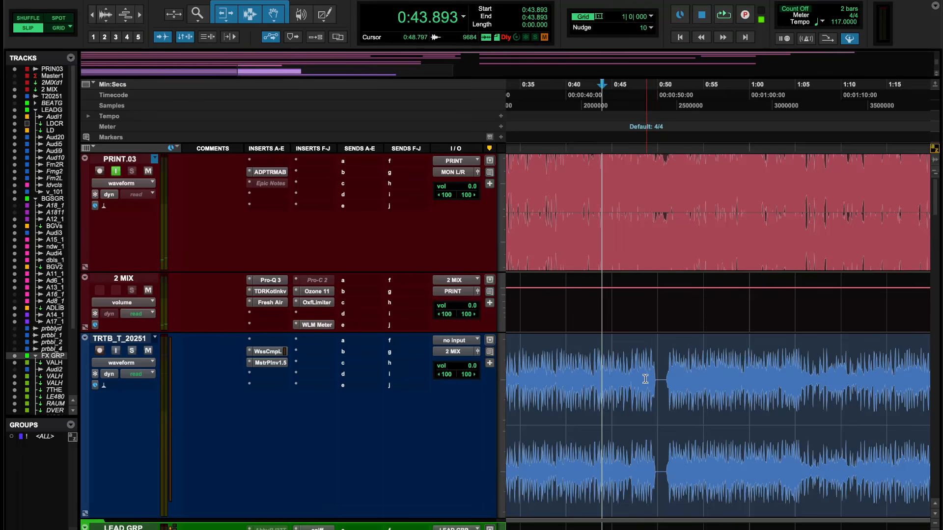
pyautogui.scroll(-10, 645, 379)
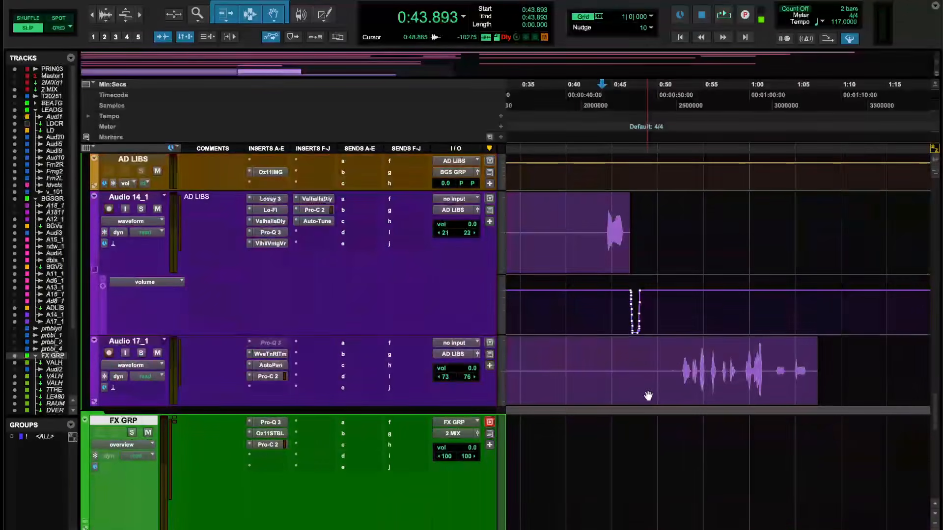
pyautogui.press('space')
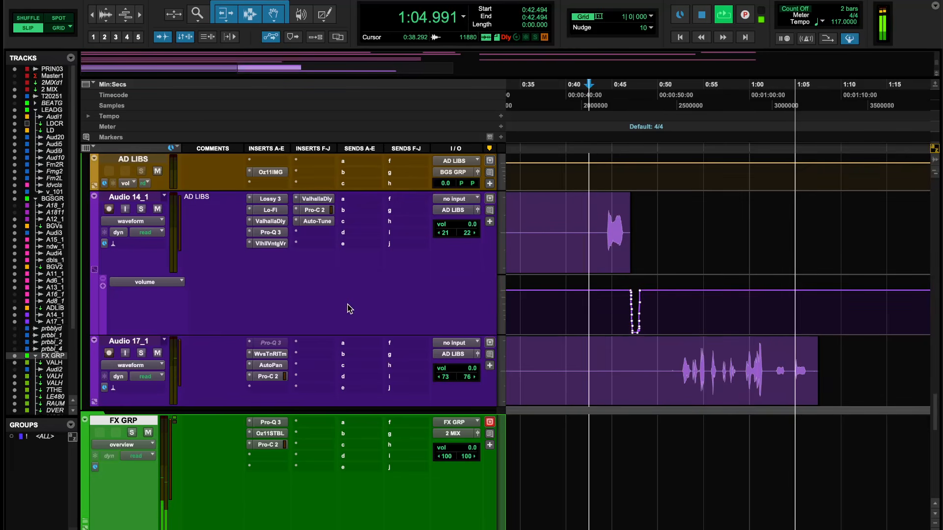
pyautogui.press('space')
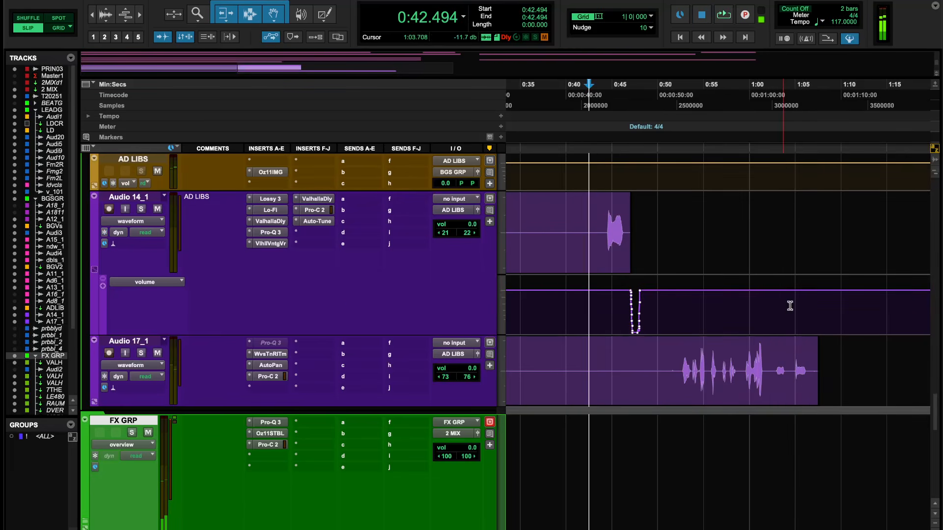
# Step: Examine the ad-lib phrases on Audio 17_1, check its Pro-C 2 and AutoPan inserts, and close the plug-in windows
pyautogui.scroll(-2, 737, 399)
pyautogui.scroll(2, 739, 398)
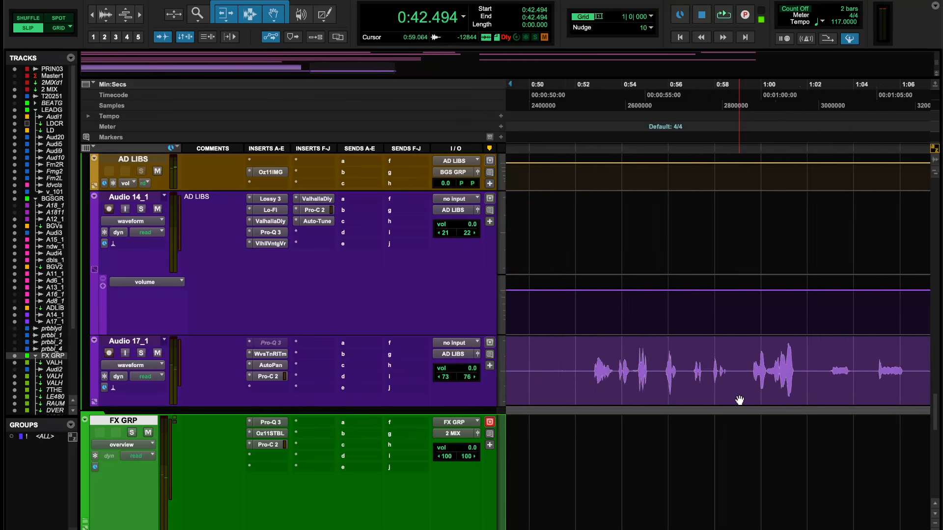
pyautogui.scroll(-1, 736, 398)
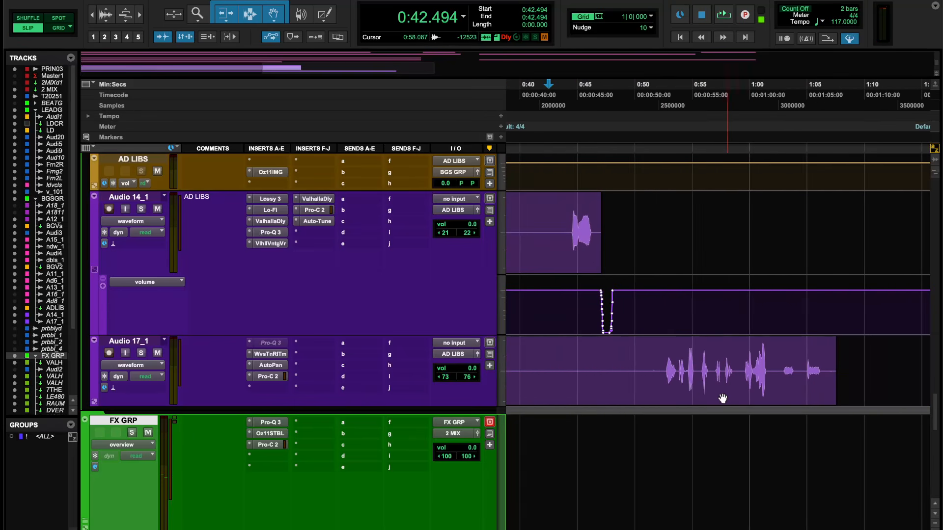
pyautogui.click(275, 378)
pyautogui.click(275, 377)
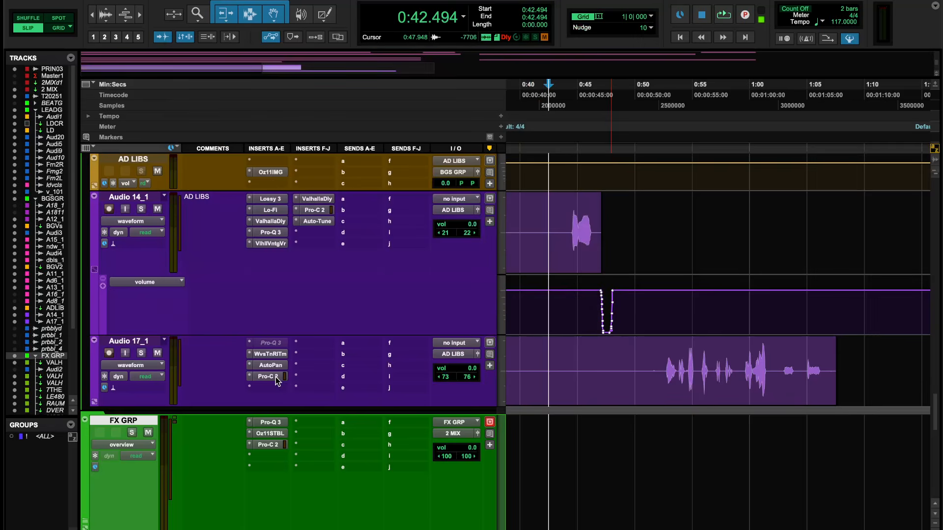
pyautogui.click(270, 365)
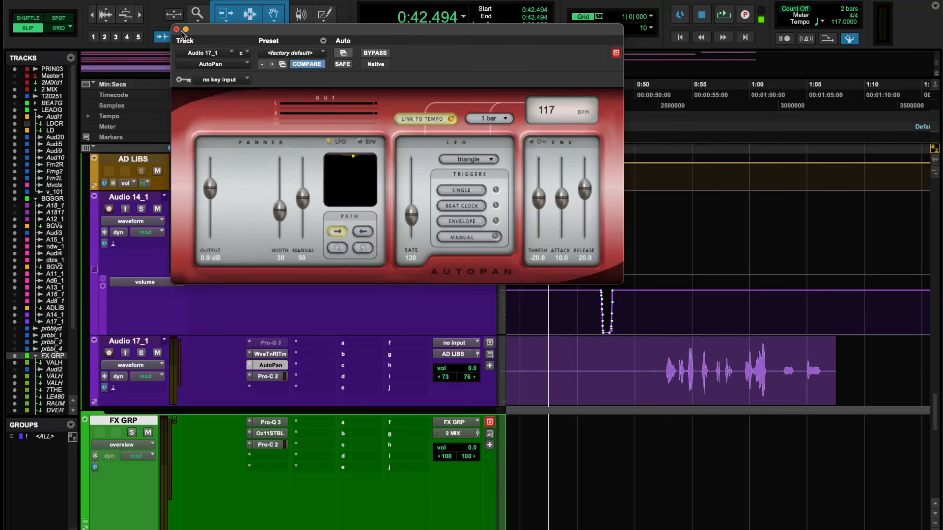
pyautogui.click(176, 30)
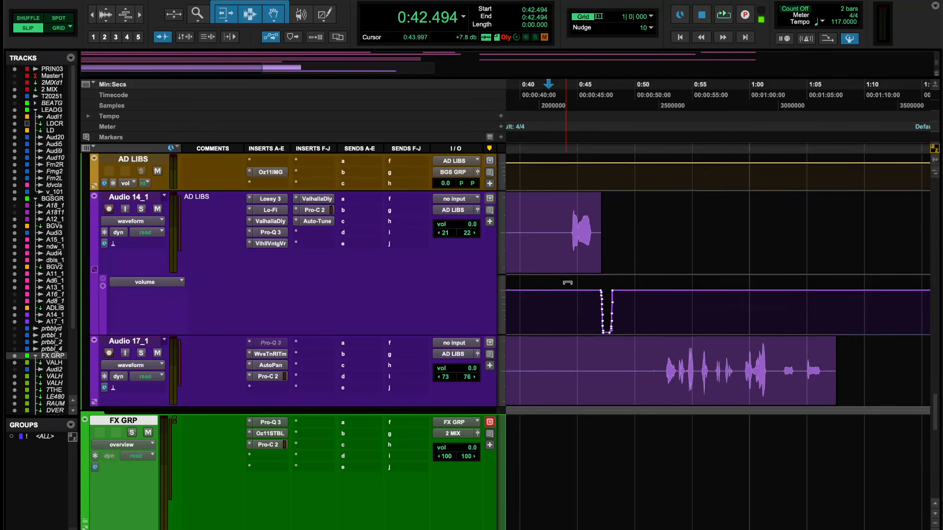
# Step: Move the playback position to 0:34.256 and select Audio 6_1 and Audio 13_1 from 0:33.661 to 0:43.185
pyautogui.scroll(2, 571, 281)
pyautogui.scroll(6, 575, 290)
pyautogui.scroll(-6, 574, 290)
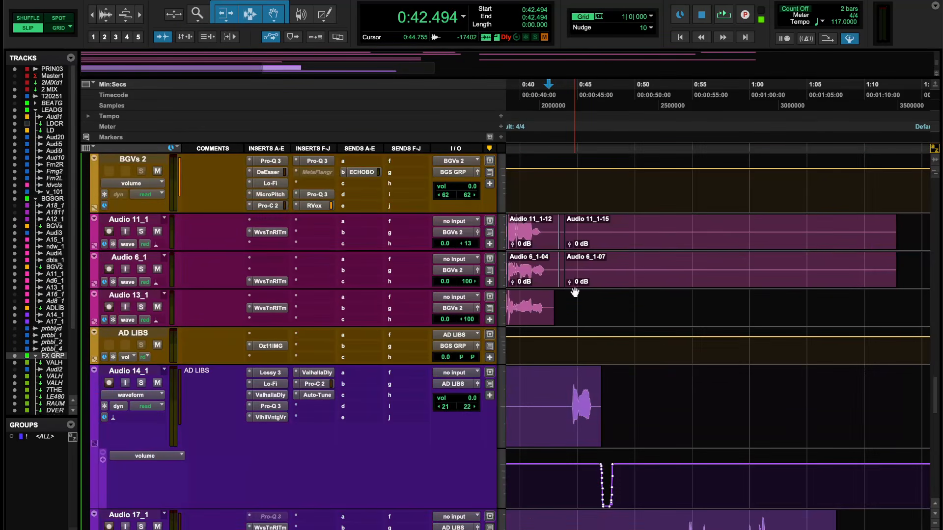
pyautogui.hscroll(-5, 592, 244)
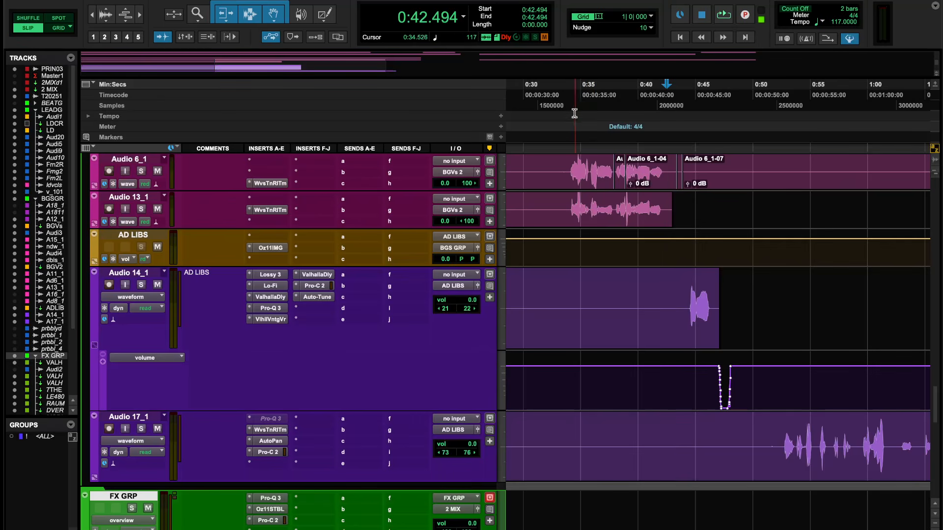
pyautogui.click(573, 87)
pyautogui.click(572, 87)
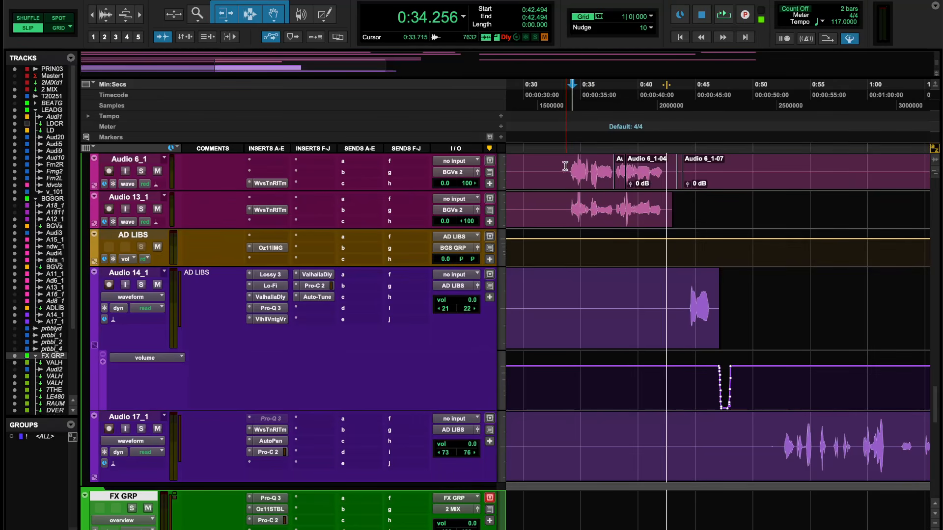
pyautogui.moveTo(565, 169); pyautogui.dragTo(674, 211)
pyautogui.scroll(-5, 675, 227)
pyautogui.scroll(-1, 675, 227)
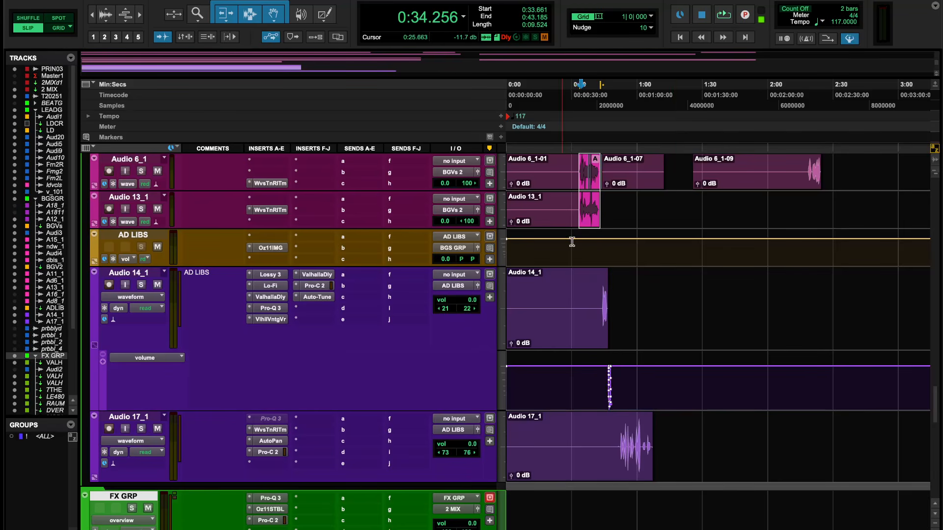
# Step: Reselect the vocal phrases on Audio 6_1 and Audio 13_1 more tightly, from 0:34.077 to 0:42.653
pyautogui.scroll(6, 582, 182)
pyautogui.scroll(1, 582, 181)
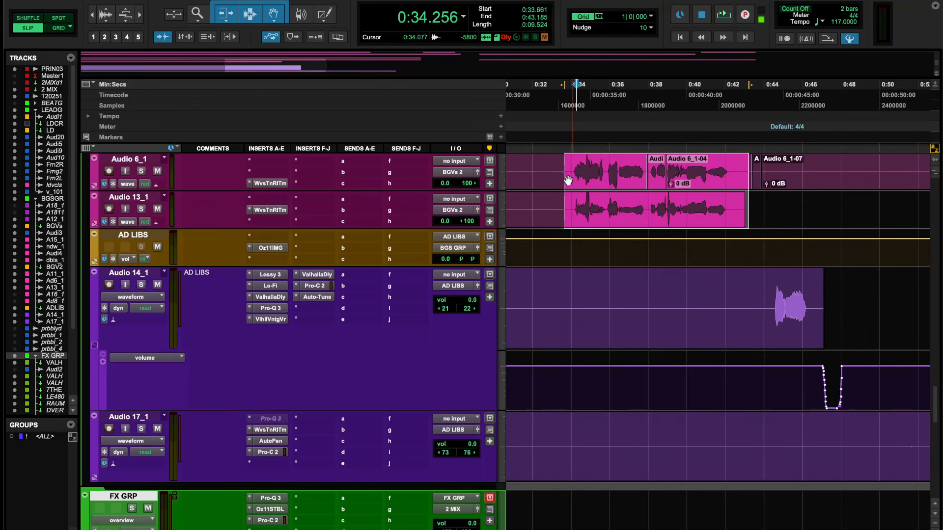
pyautogui.click(571, 177)
pyautogui.moveTo(572, 170); pyautogui.dragTo(738, 216)
# Step: Examine the ad-lib and BGVs 2 tracks, clear the clip selection, and look over the background vocal tracks up to Audio 3
pyautogui.scroll(-4, 647, 302)
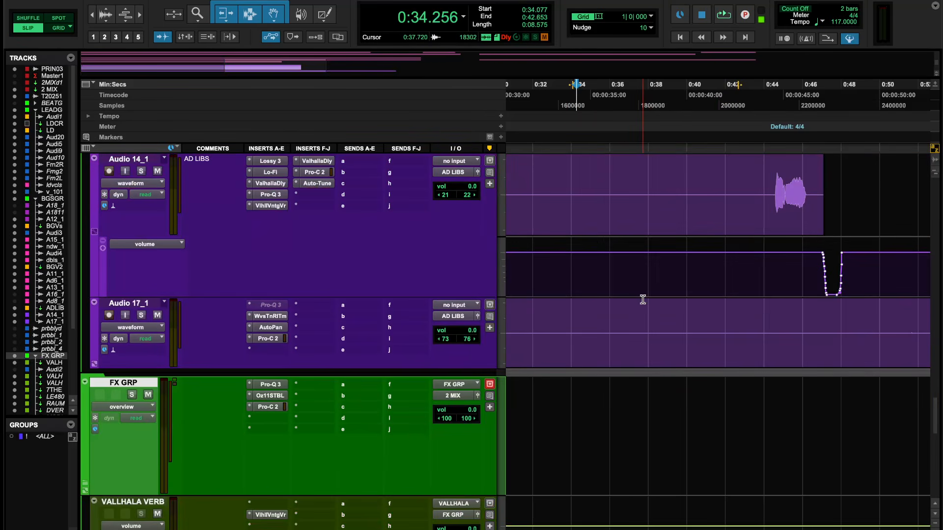
pyautogui.scroll(-7, 643, 300)
pyautogui.scroll(4, 642, 301)
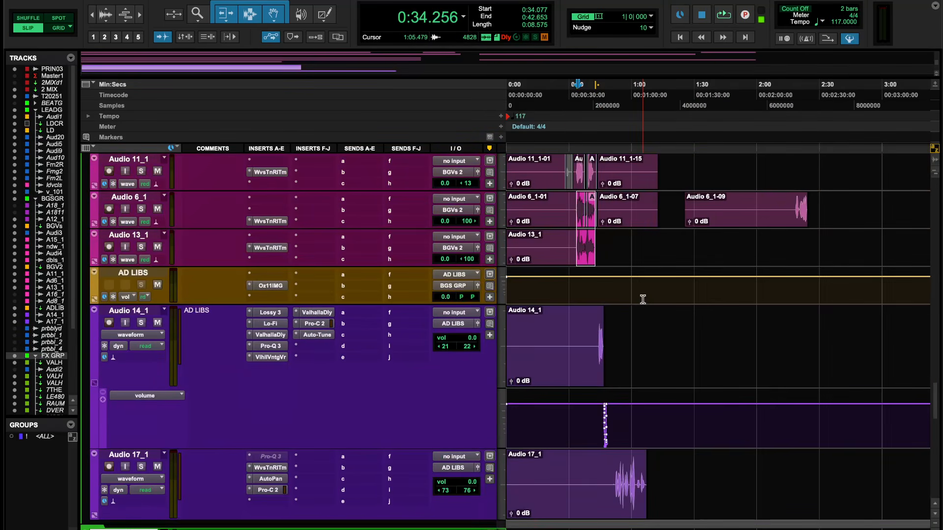
pyautogui.scroll(7, 593, 188)
pyautogui.scroll(2, 592, 188)
pyautogui.hscroll(-3, 593, 188)
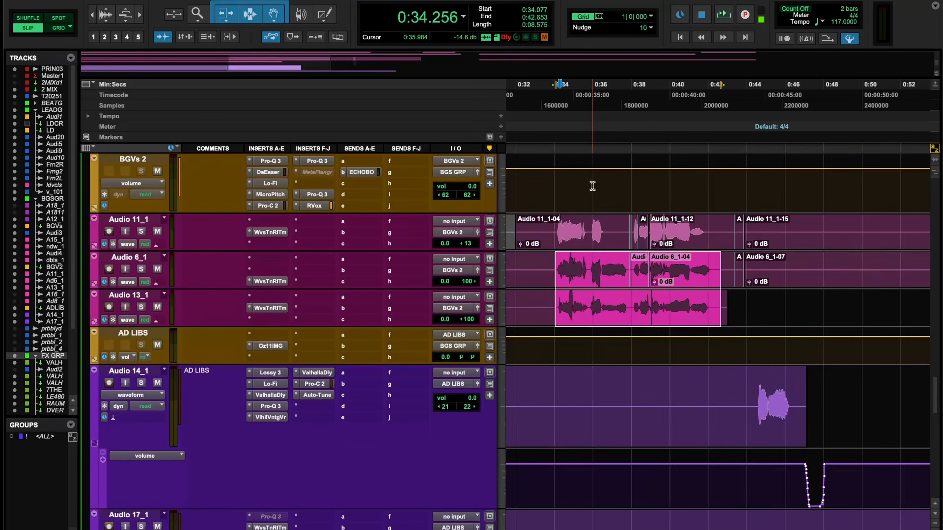
pyautogui.scroll(2, 593, 263)
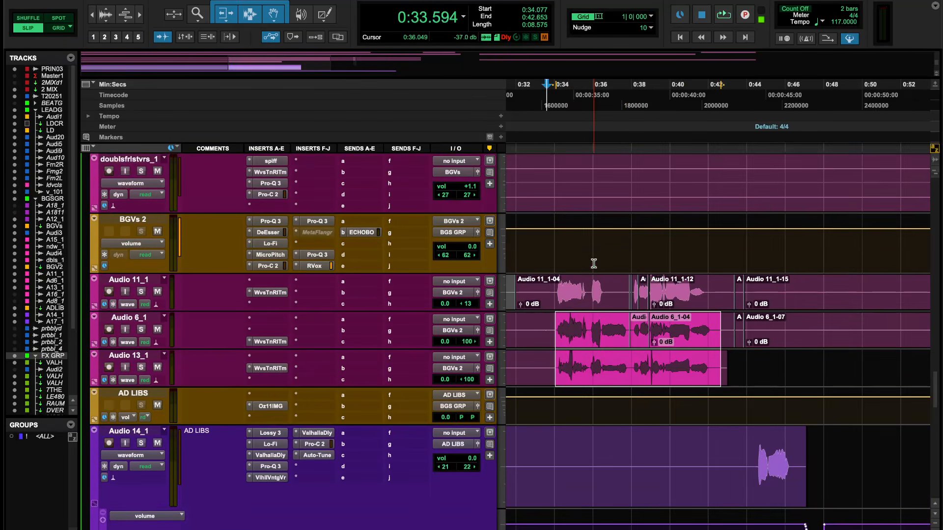
pyautogui.click(554, 244)
pyautogui.scroll(8, 561, 296)
pyautogui.scroll(-3, 560, 295)
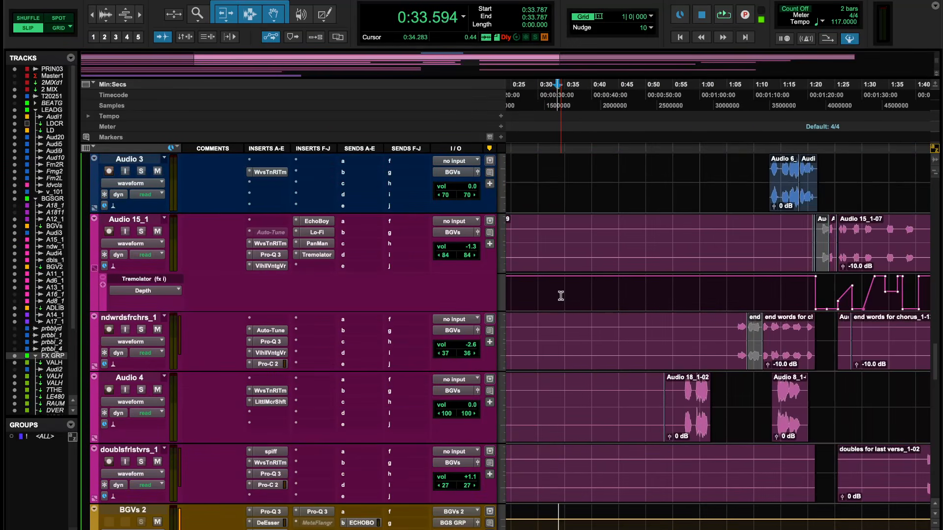
# Step: Examine the MicroPitch insert settings on the BGVs 2 track and close its plug-in window
pyautogui.scroll(-2, 560, 296)
pyautogui.scroll(-1, 350, 399)
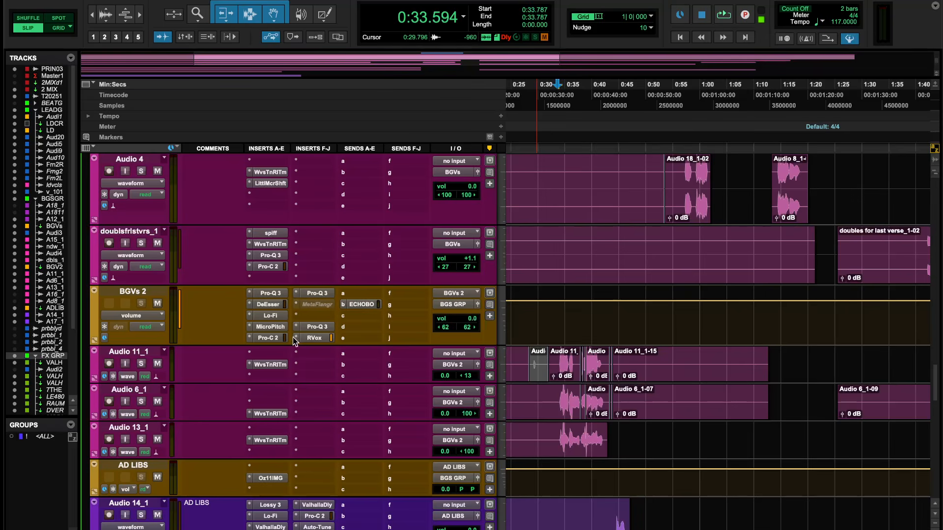
pyautogui.click(271, 326)
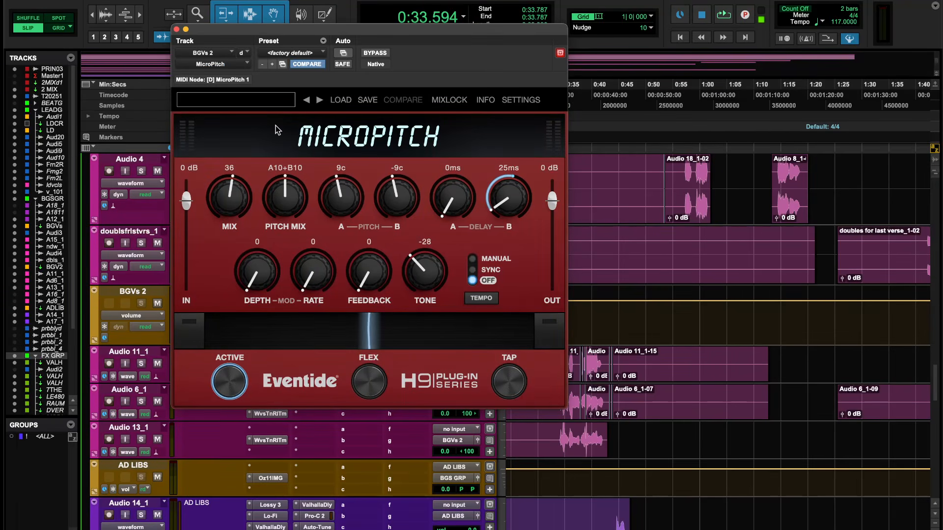
pyautogui.click(176, 29)
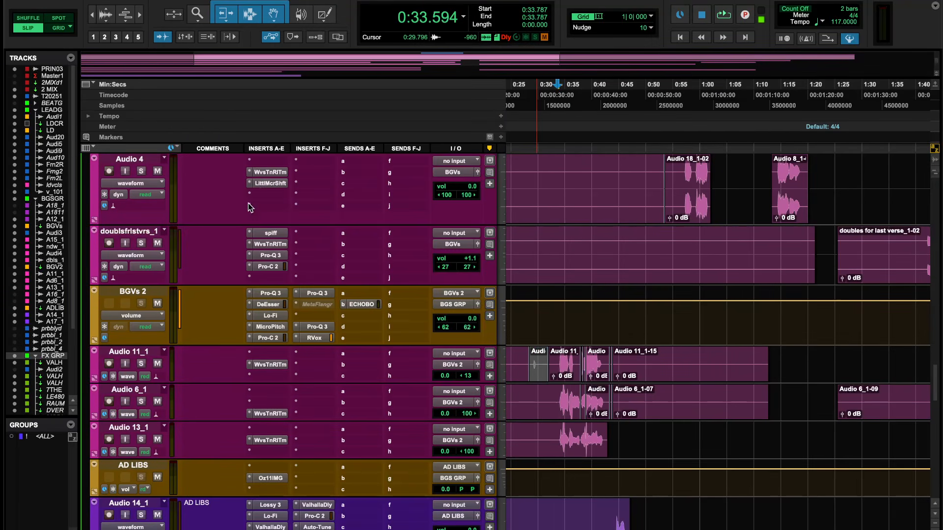
pyautogui.click(279, 323)
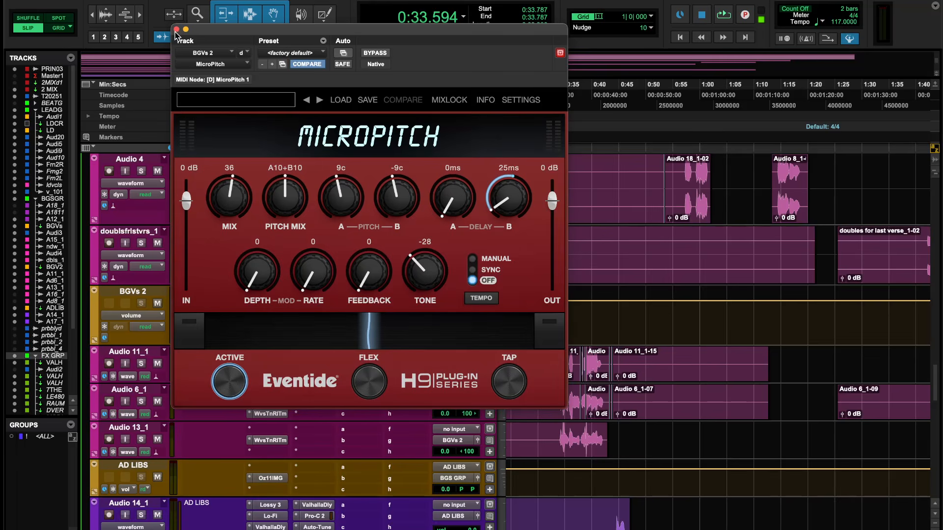
pyautogui.click(176, 29)
# Step: Play the BGVs 2 vocals from 0:33.594 and compare them with MicroPitch bypassed and active, then close the plug-in window
pyautogui.scroll(-2, 641, 378)
pyautogui.press('space')
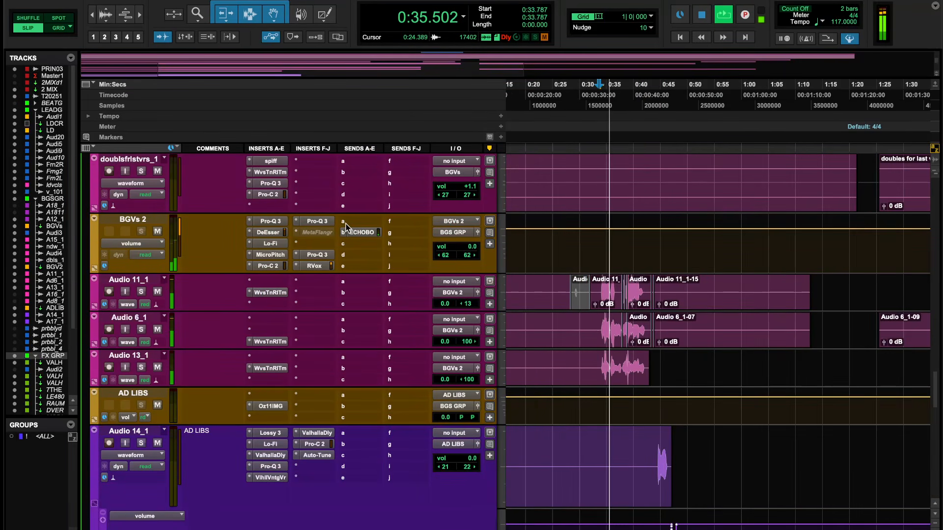
pyautogui.click(276, 255)
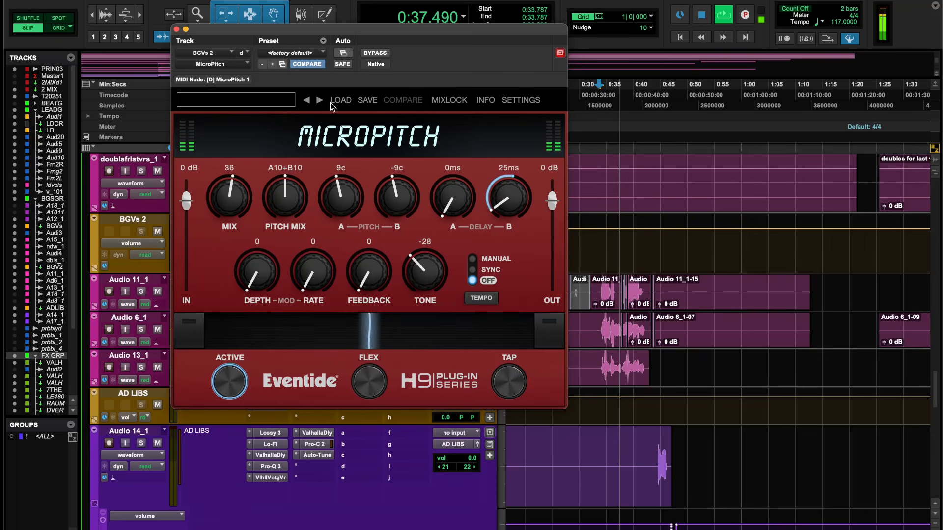
pyautogui.click(373, 53)
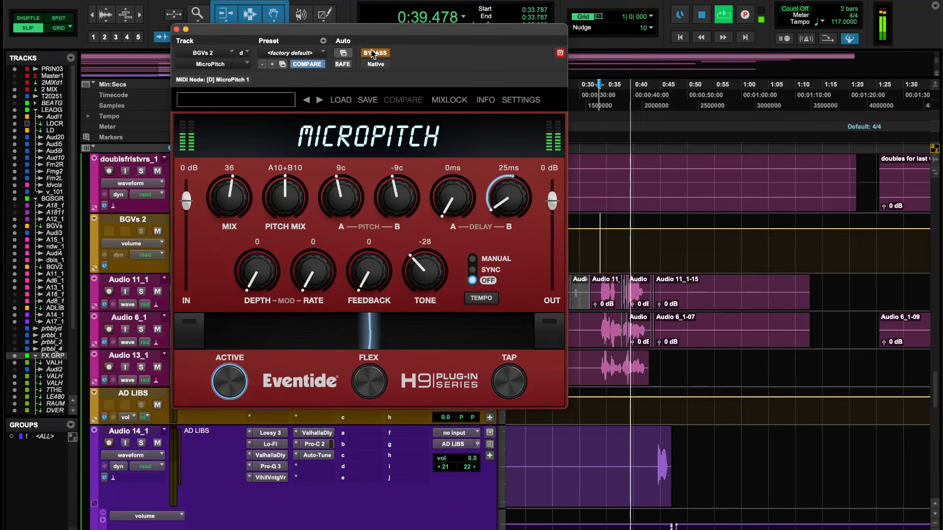
pyautogui.press('space')
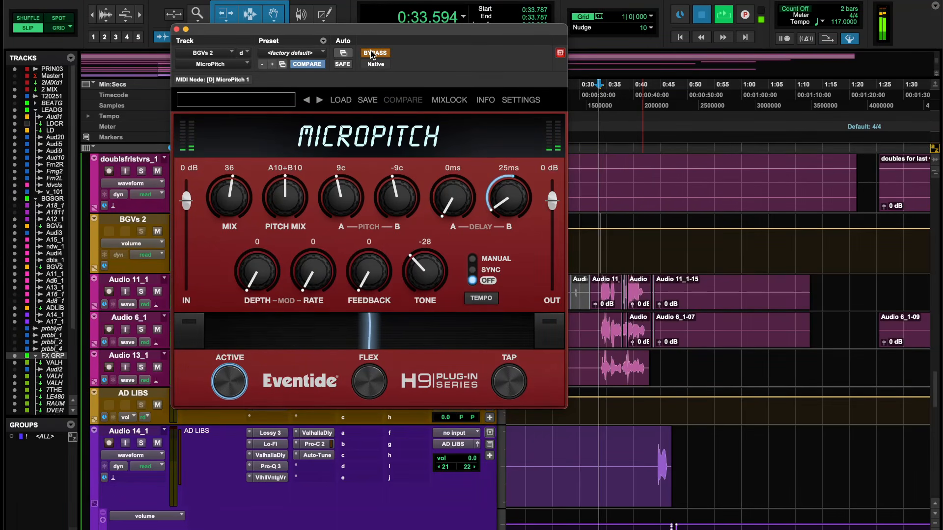
pyautogui.press('space')
pyautogui.click(373, 53)
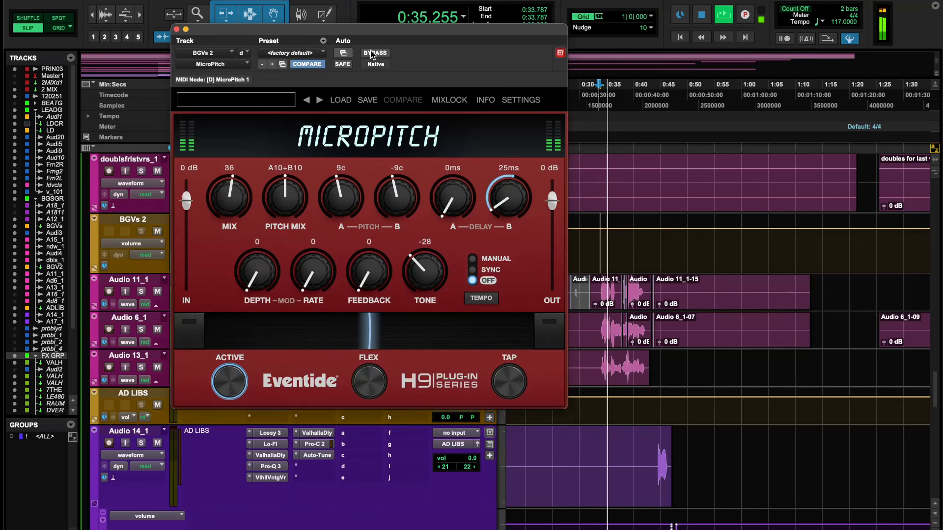
pyautogui.click(372, 54)
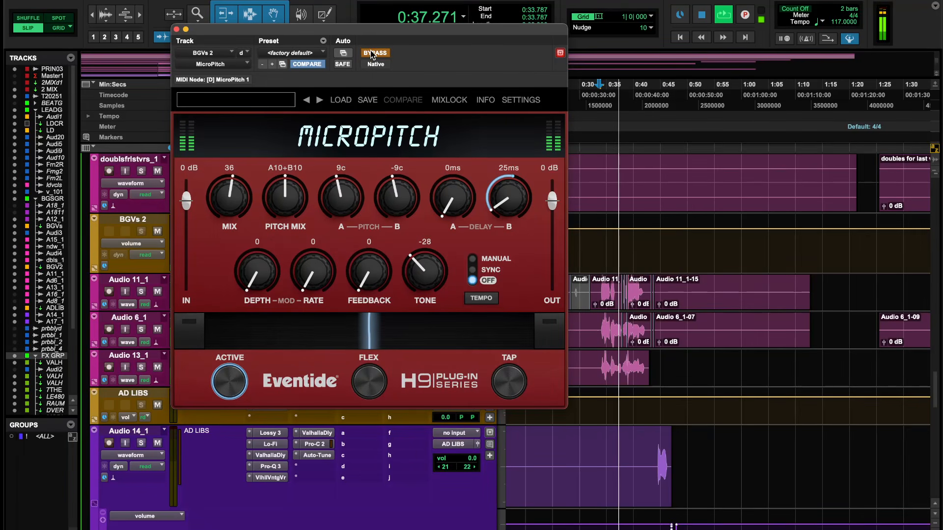
pyautogui.click(371, 54)
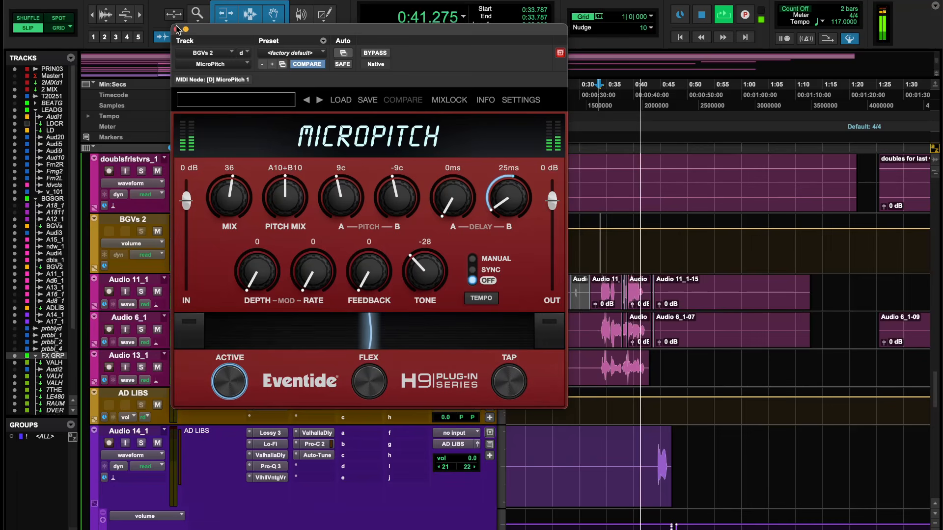
pyautogui.click(176, 30)
# Step: Listen to the background vocals through the Audio 18_1-02 clip on Audio 4, and move the stopped playback position to 0:35.088
pyautogui.scroll(4, 682, 425)
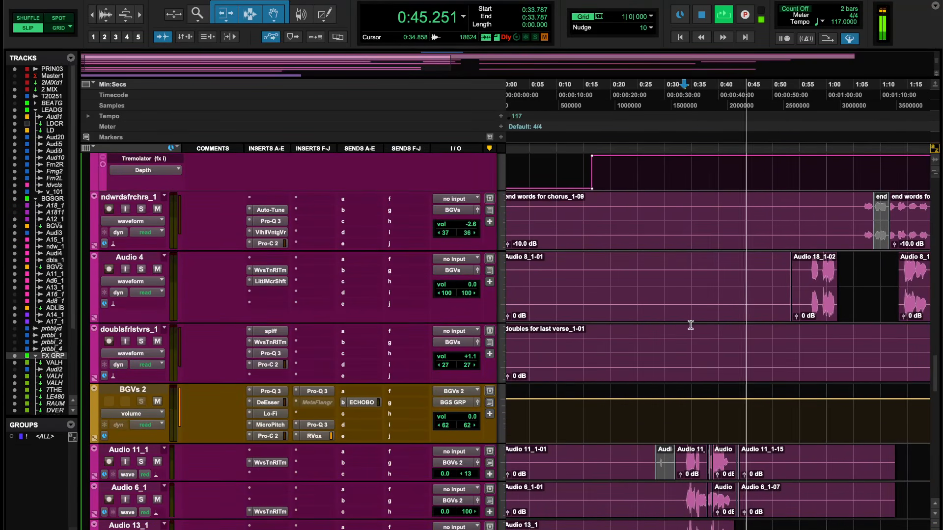
pyautogui.scroll(-5, 690, 325)
pyautogui.scroll(1, 690, 325)
pyautogui.scroll(3, 690, 325)
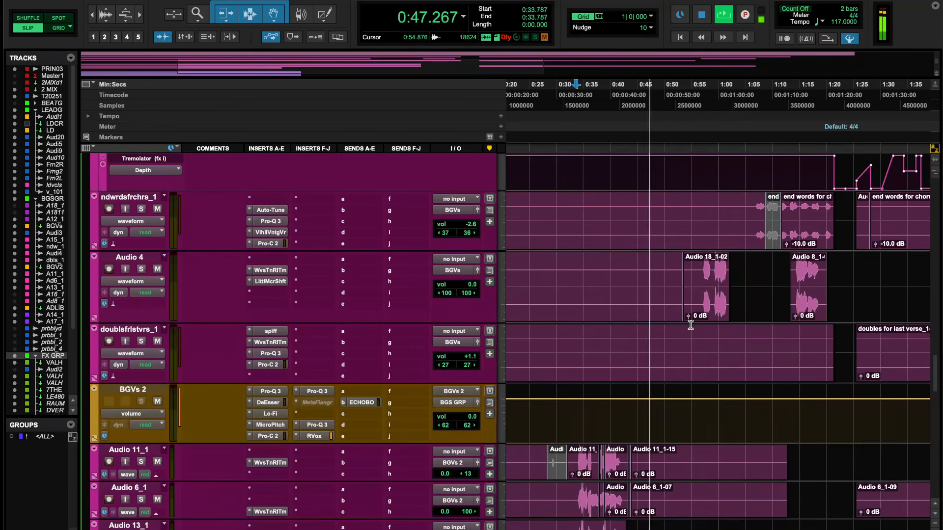
pyautogui.scroll(-1, 691, 325)
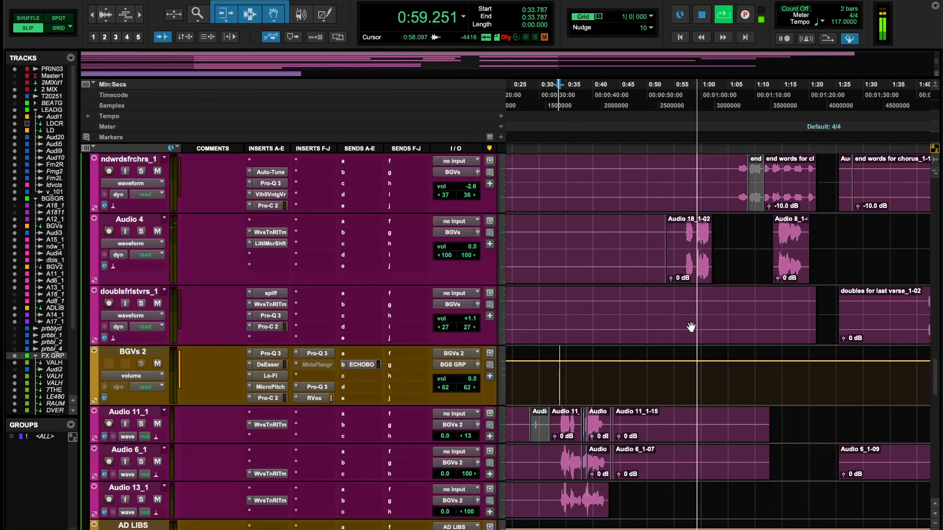
pyautogui.press('space')
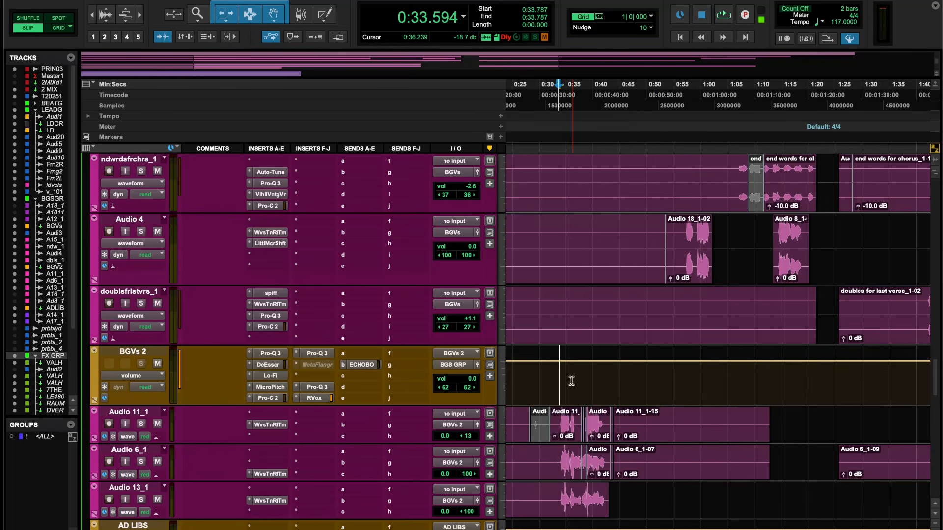
pyautogui.click(566, 97)
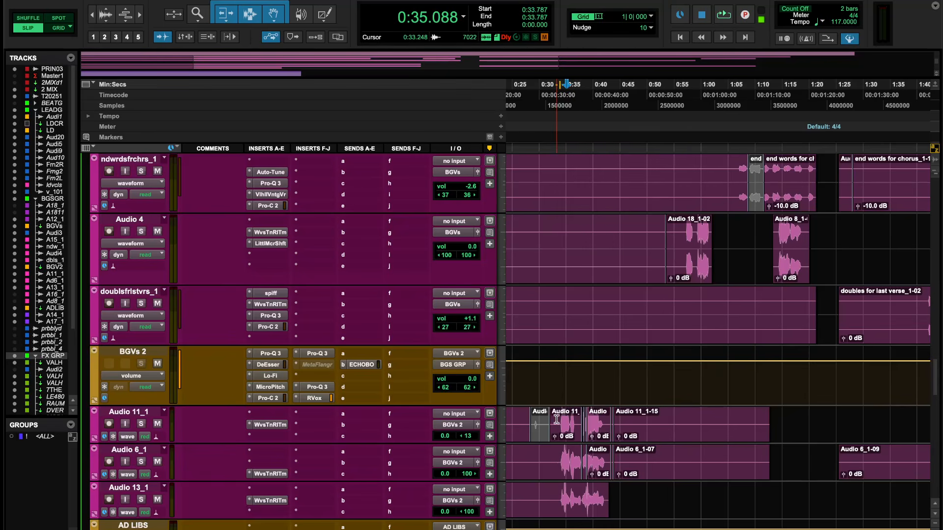
# Step: Check the MicroPitch and Pro-C 2 settings on the BGVs 2 track and close the plug-in windows
pyautogui.click(269, 387)
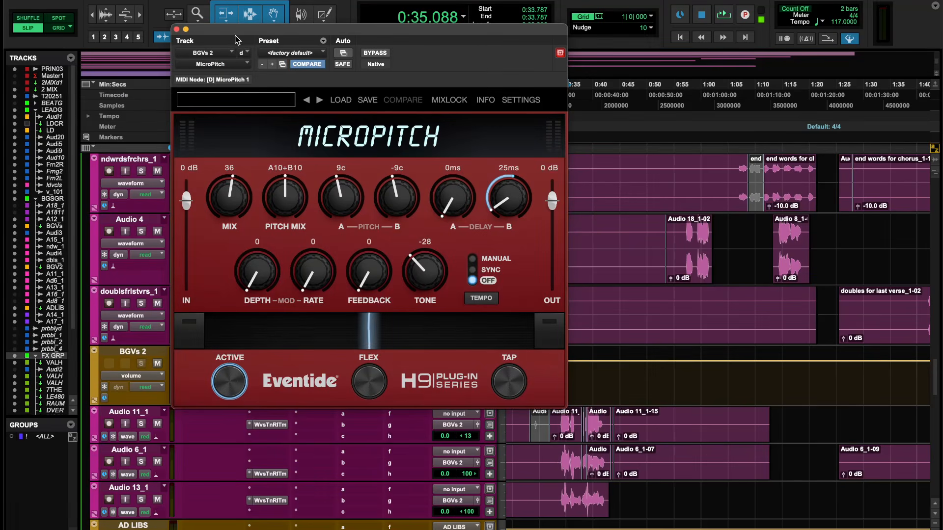
pyautogui.click(177, 30)
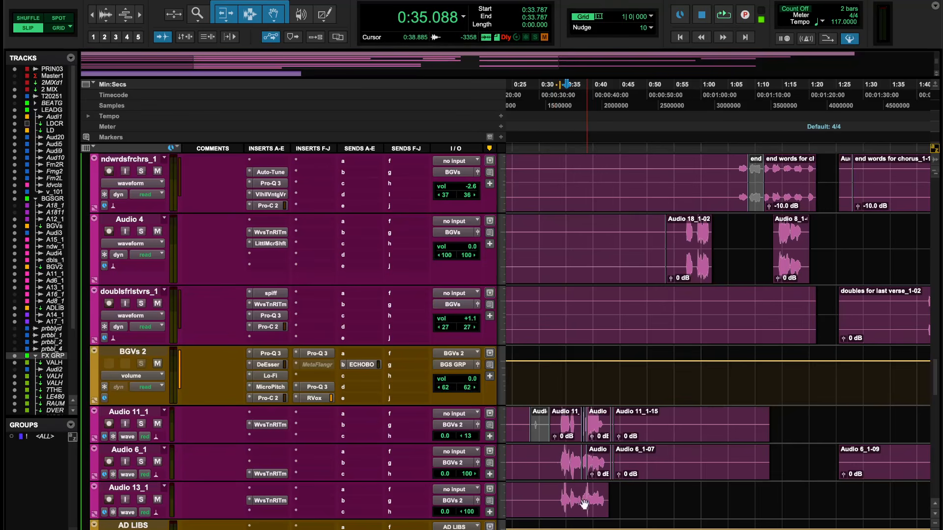
pyautogui.scroll(-1, 572, 474)
pyautogui.click(270, 338)
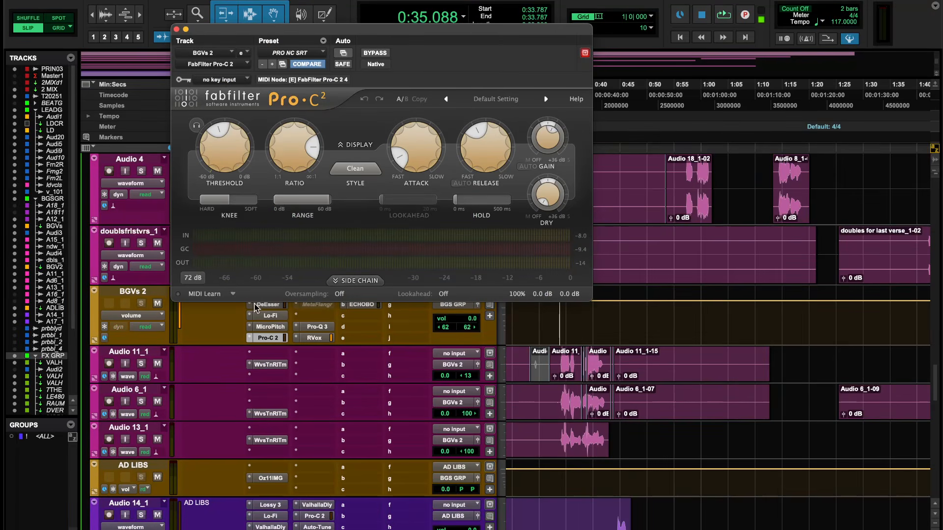
pyautogui.click(267, 326)
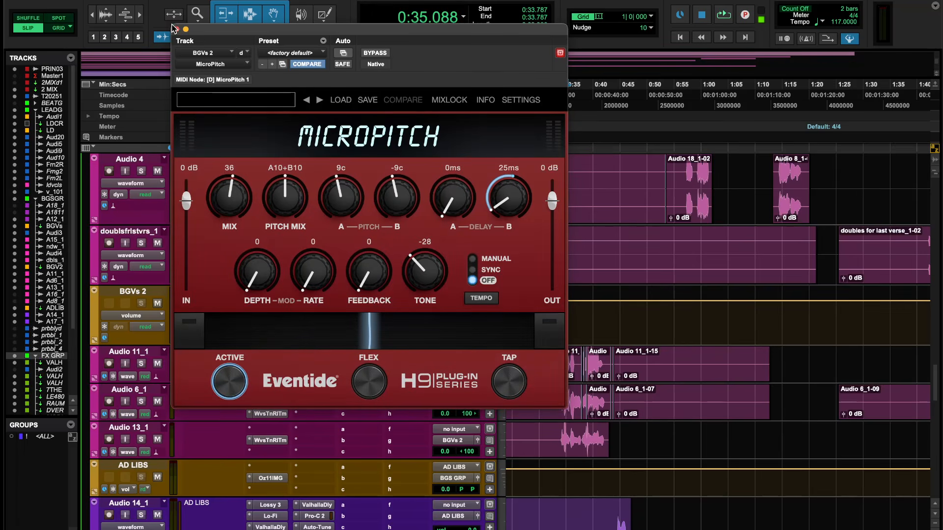
pyautogui.click(177, 30)
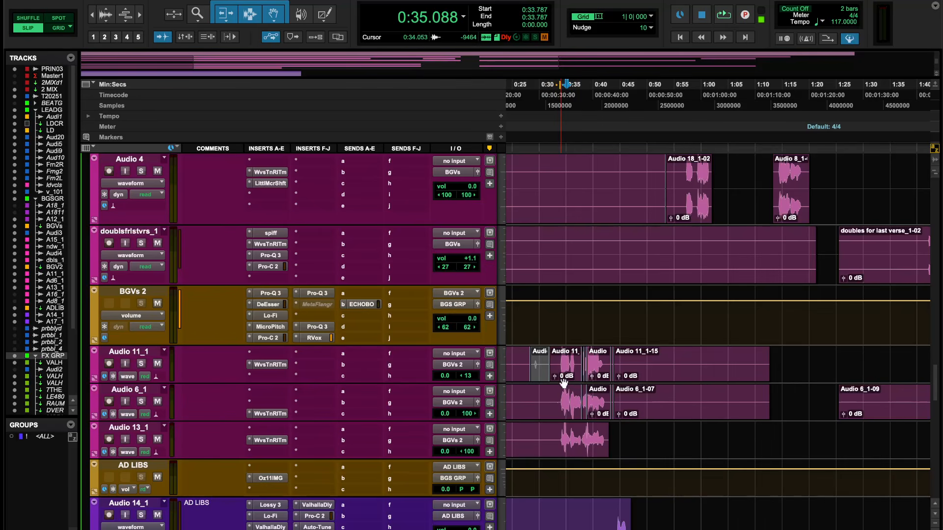
# Step: Compare the Little MicroShift settings on Audio 4 with MicroPitch on BGVs 2, and close both plug-in windows
pyautogui.scroll(3, 565, 373)
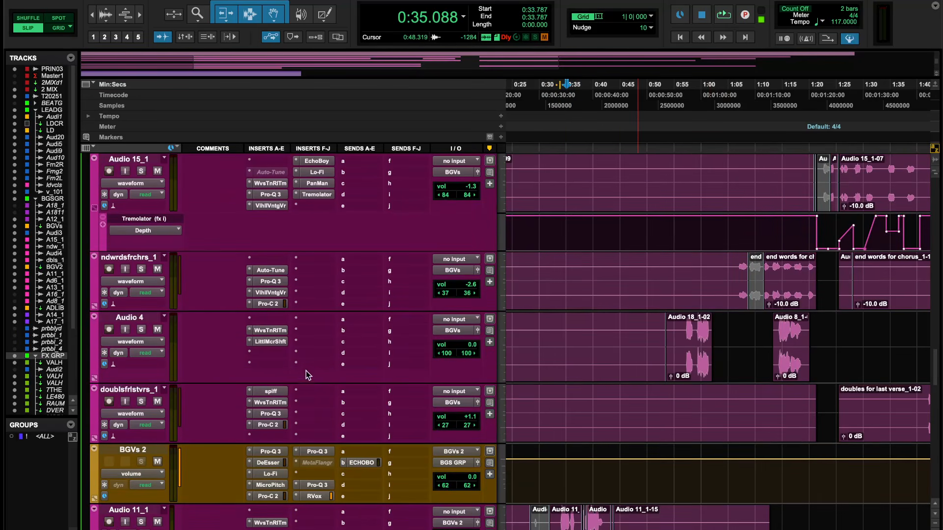
pyautogui.click(275, 341)
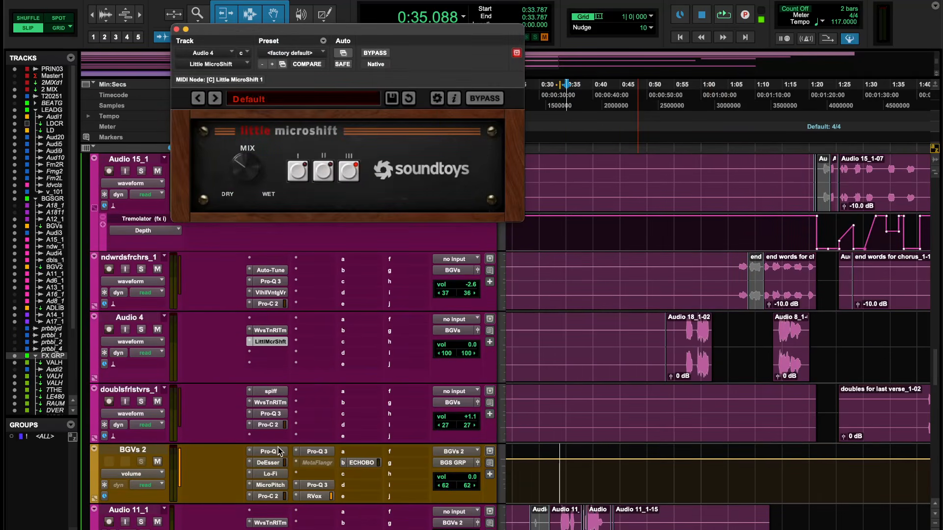
pyautogui.click(272, 484)
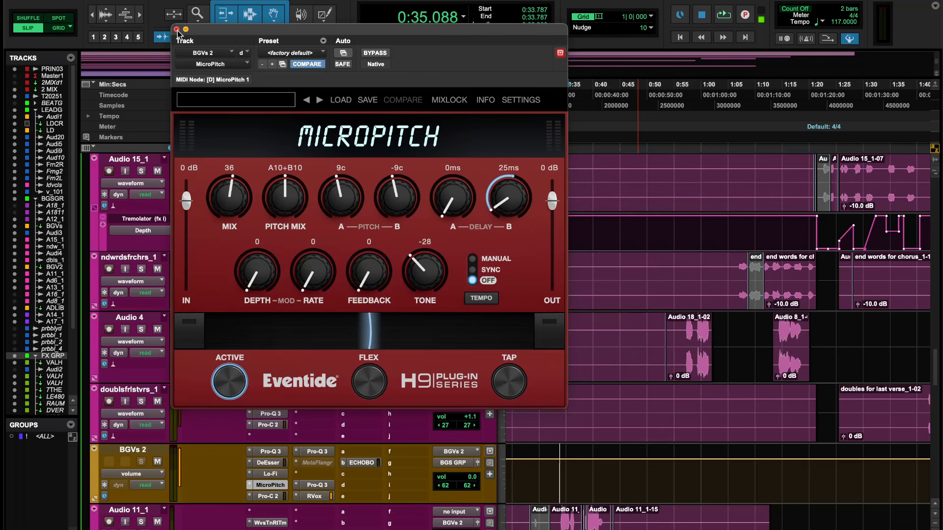
pyautogui.click(176, 29)
pyautogui.click(271, 342)
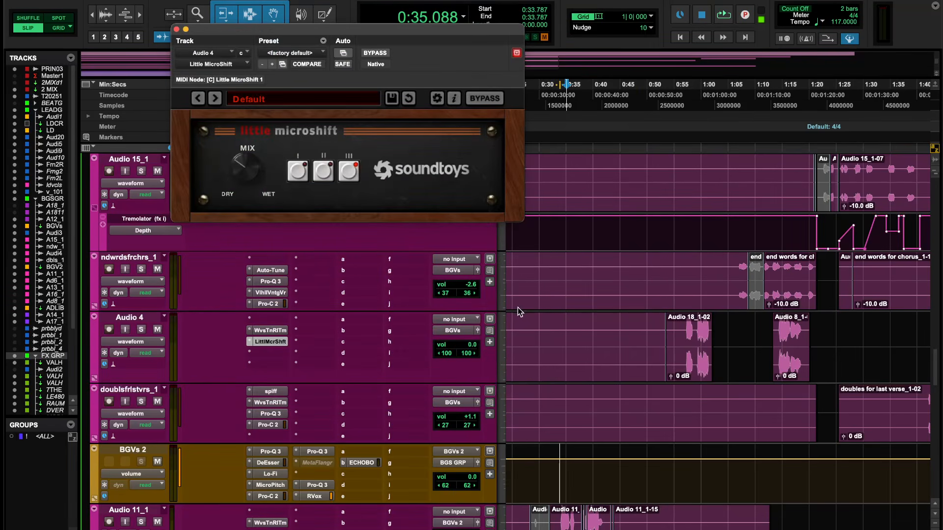
pyautogui.scroll(-4, 659, 399)
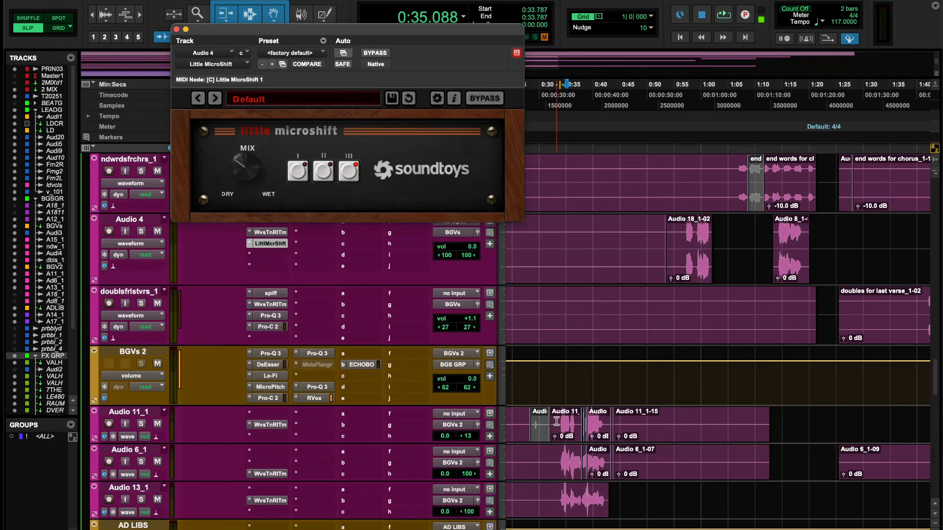
pyautogui.click(281, 243)
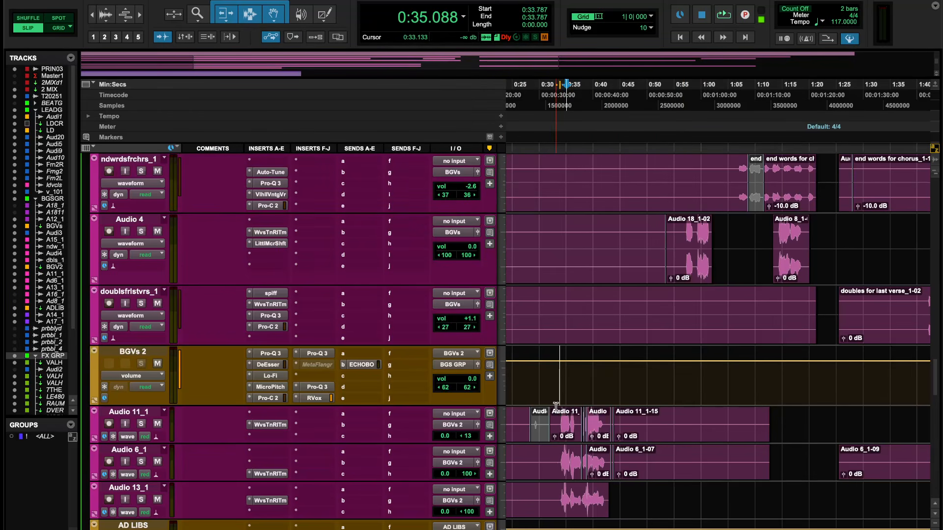